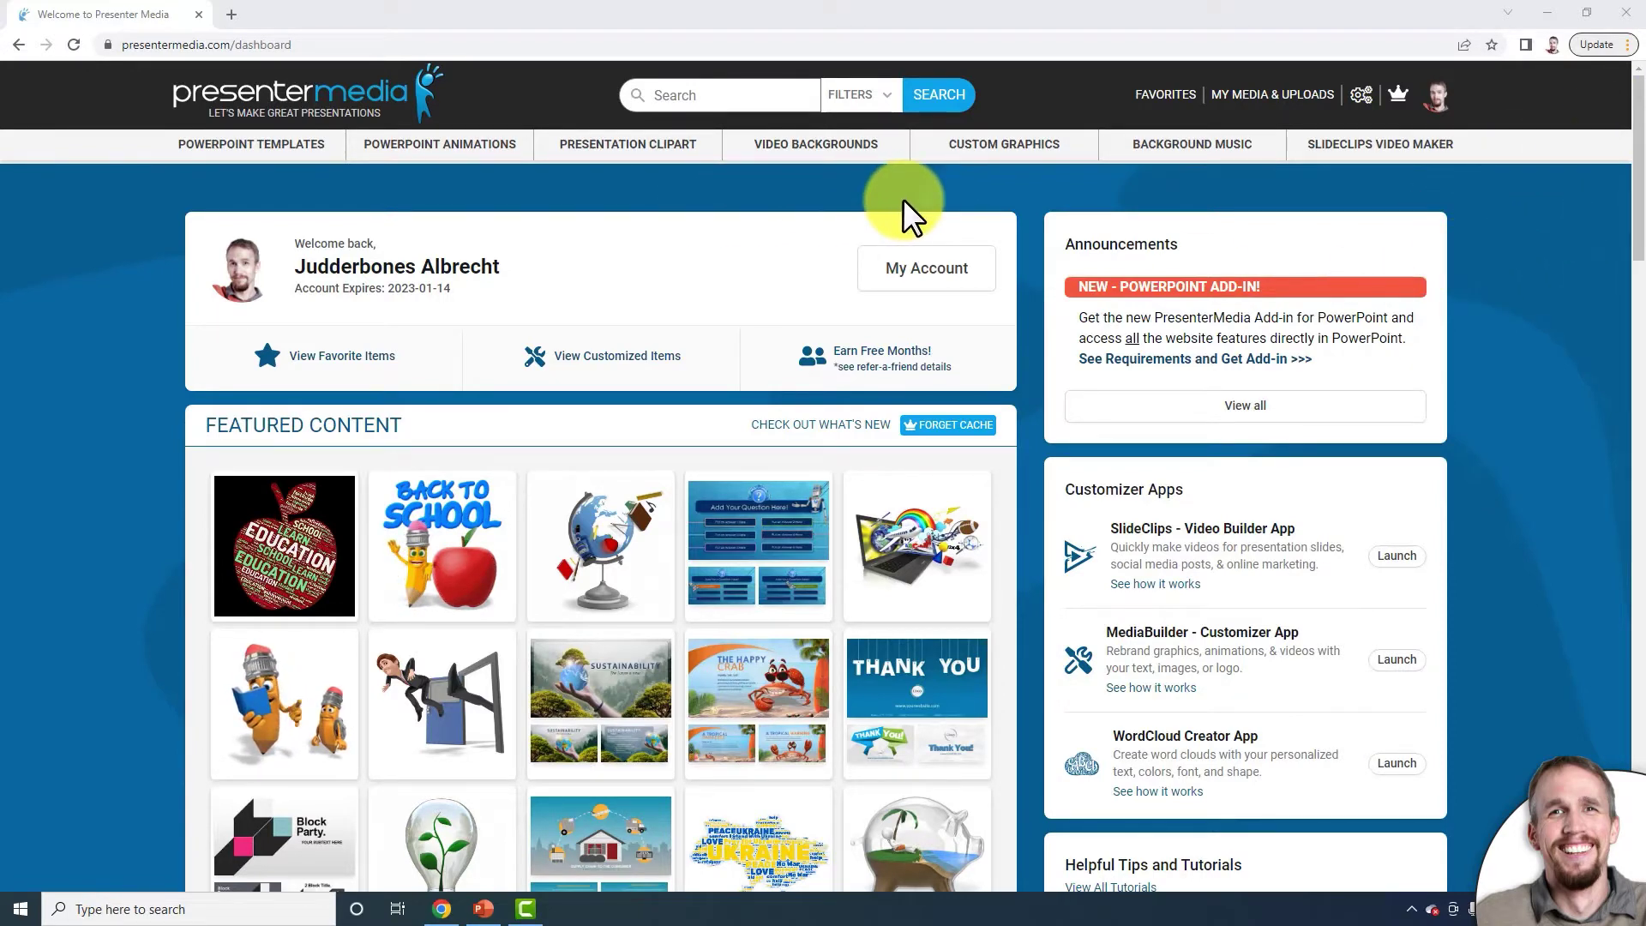
# Step: Go to the Custom Video gallery from the Custom Graphics menu
pyautogui.moveTo(987, 149)
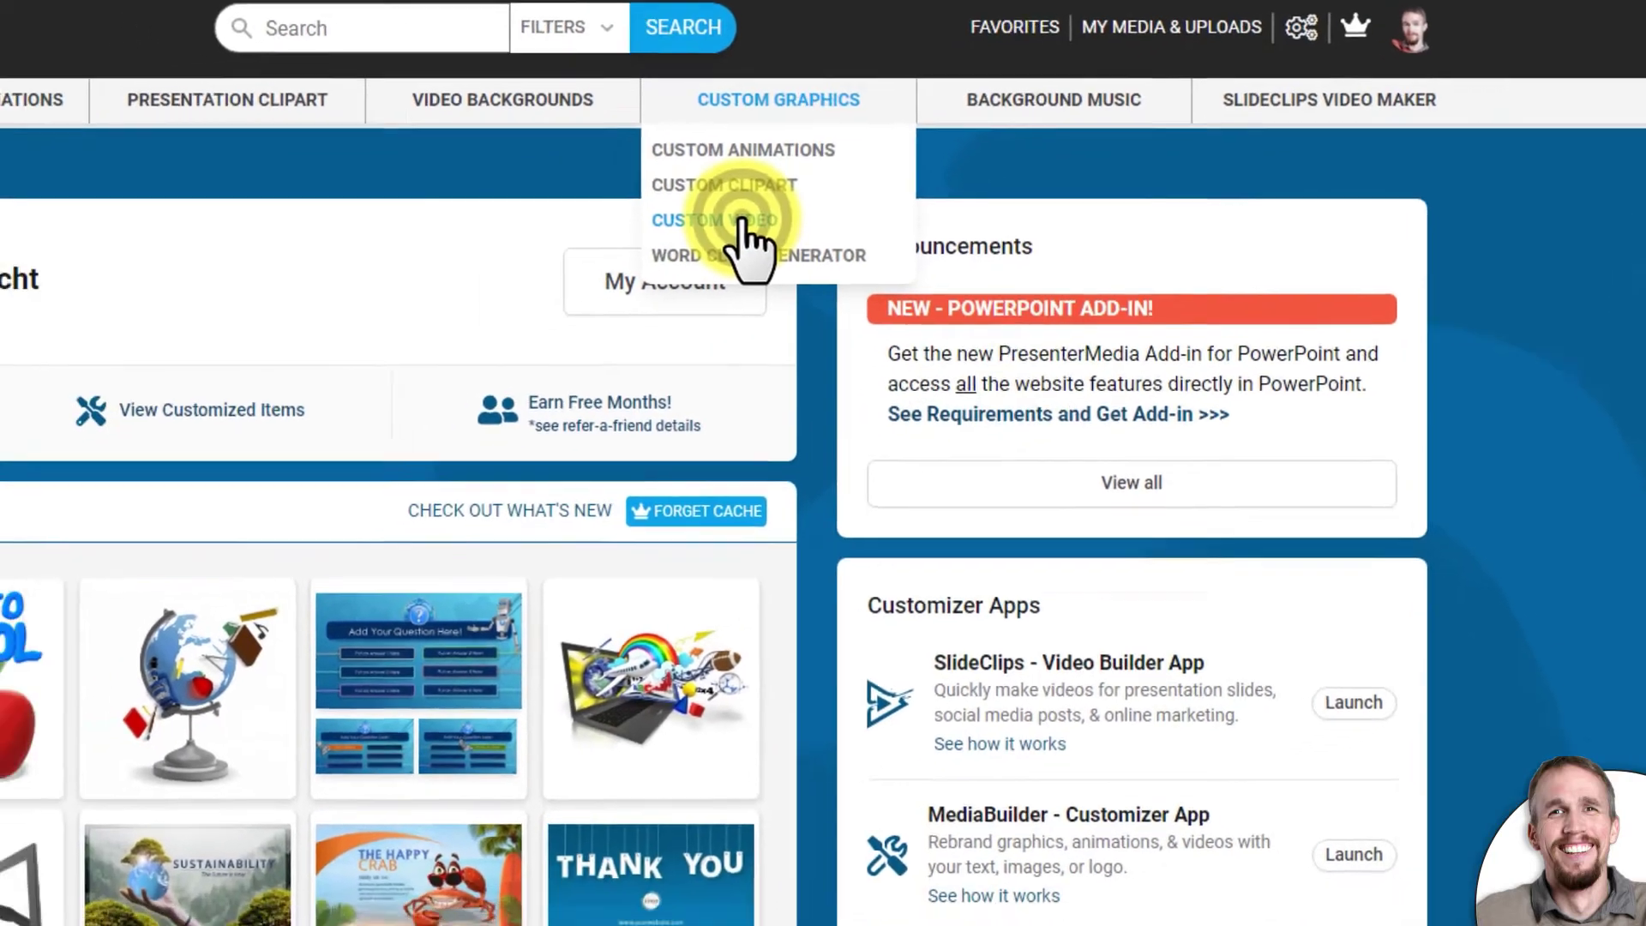
pyautogui.click(581, 242)
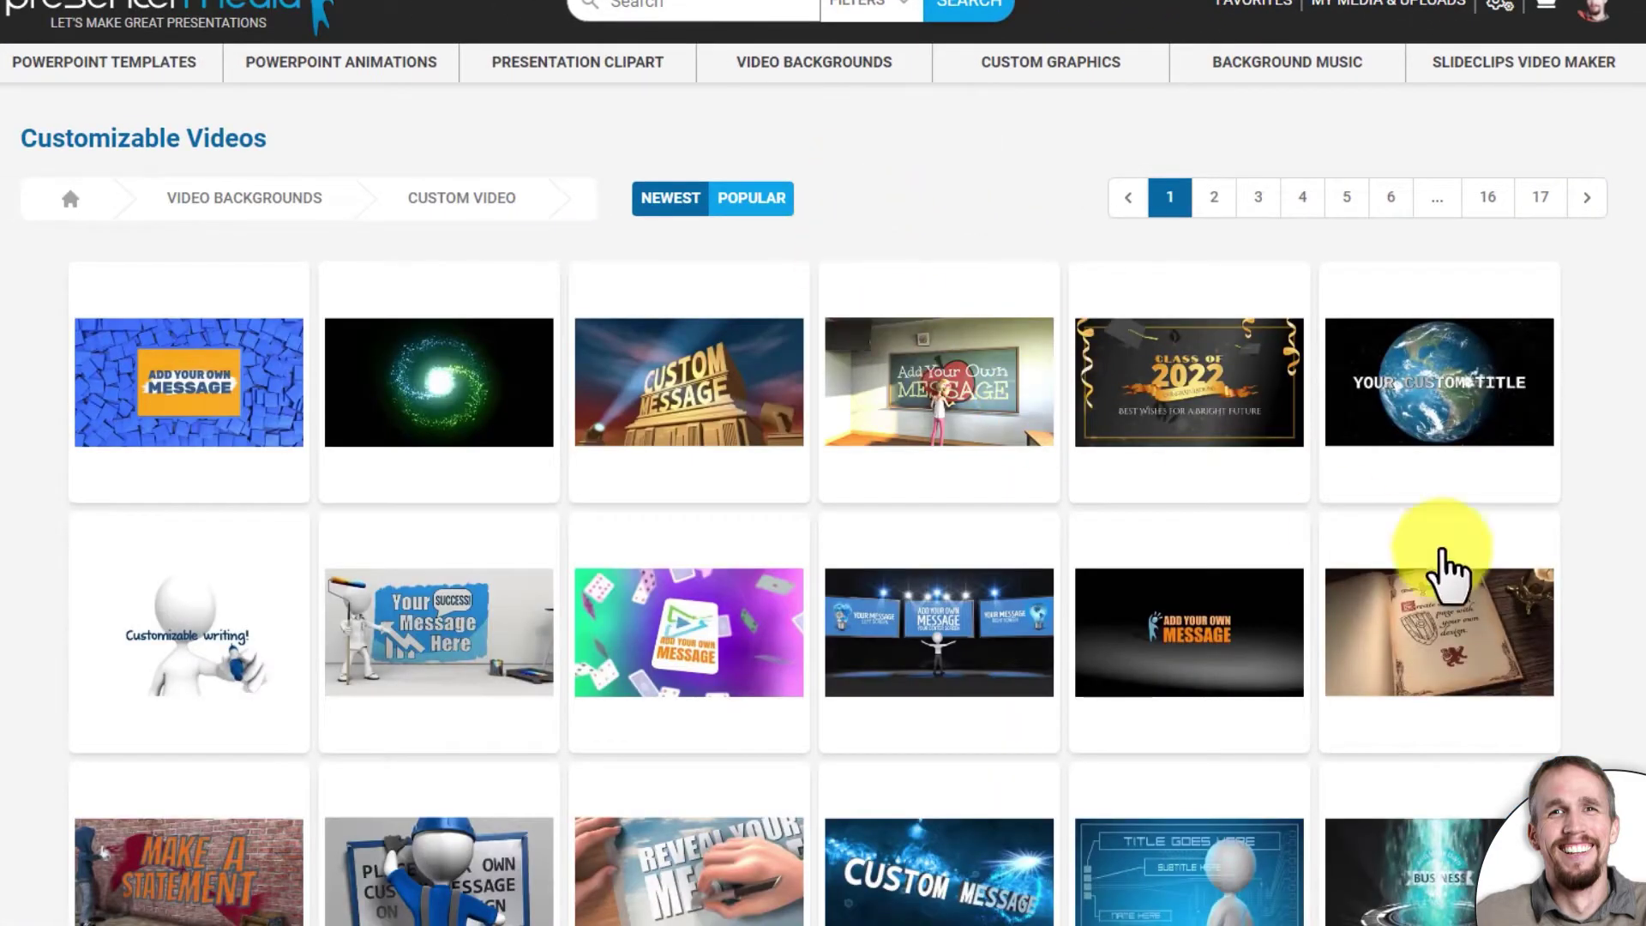
# Step: Browse another page of customizable videos and open the Robot Image Blocks item
pyautogui.moveTo(1492, 590)
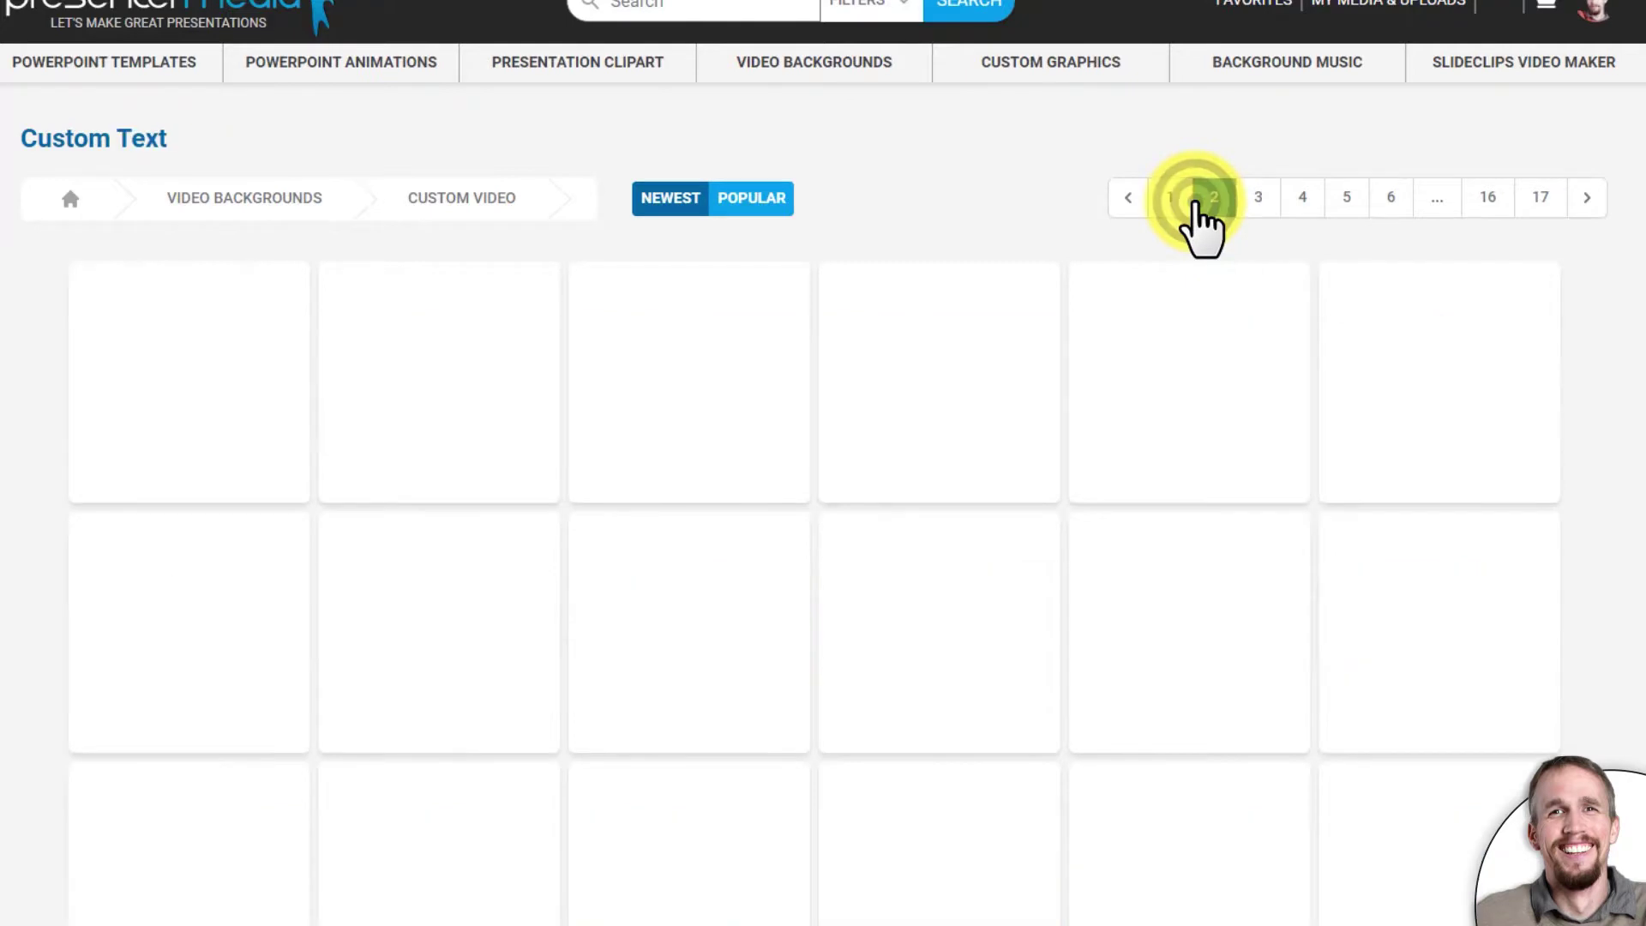
pyautogui.click(1280, 206)
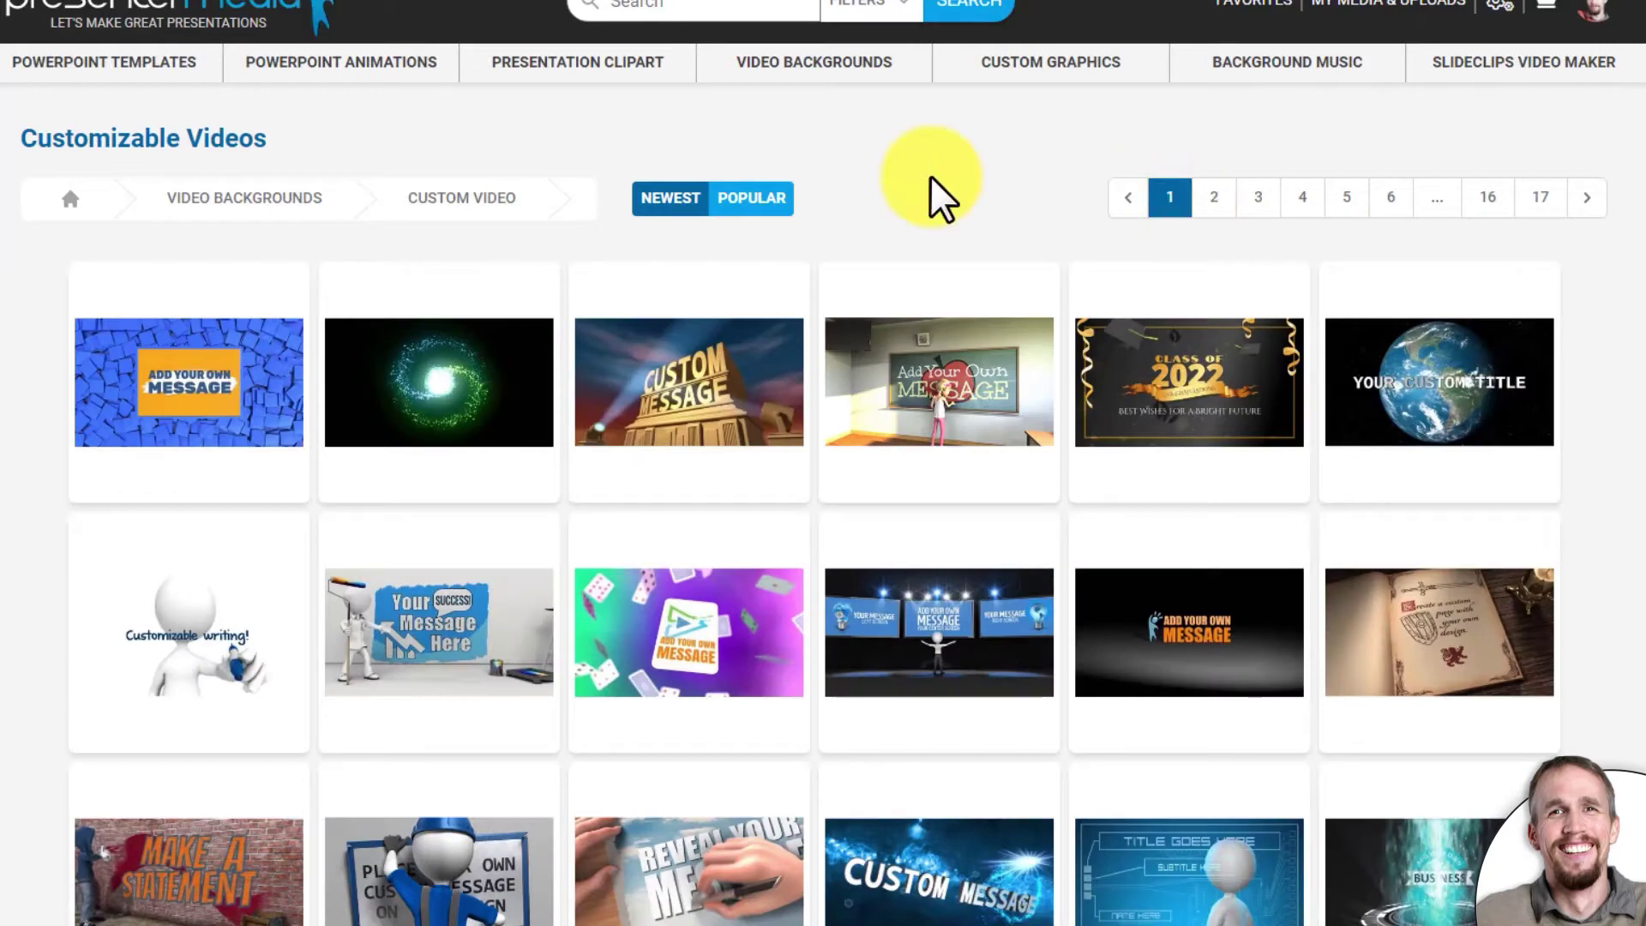
pyautogui.scroll(-5, 968, 202)
pyautogui.scroll(5, 971, 214)
pyautogui.scroll(-4, 971, 214)
pyautogui.scroll(-3, 965, 223)
pyautogui.scroll(1, 963, 232)
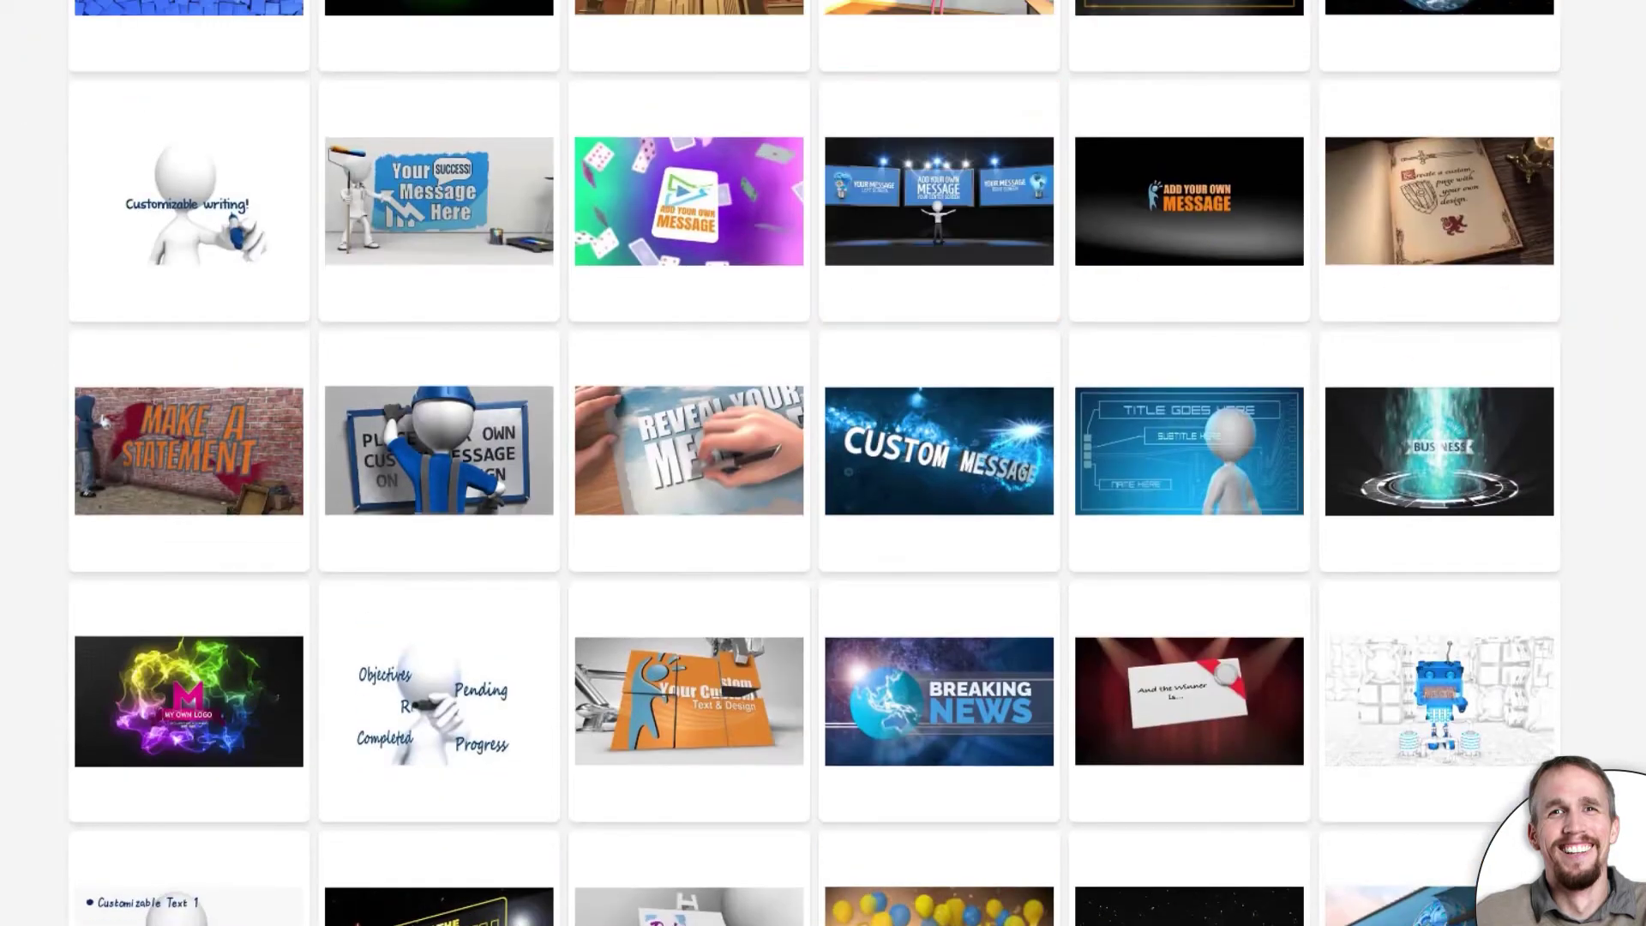
pyautogui.scroll(-1, 624, 754)
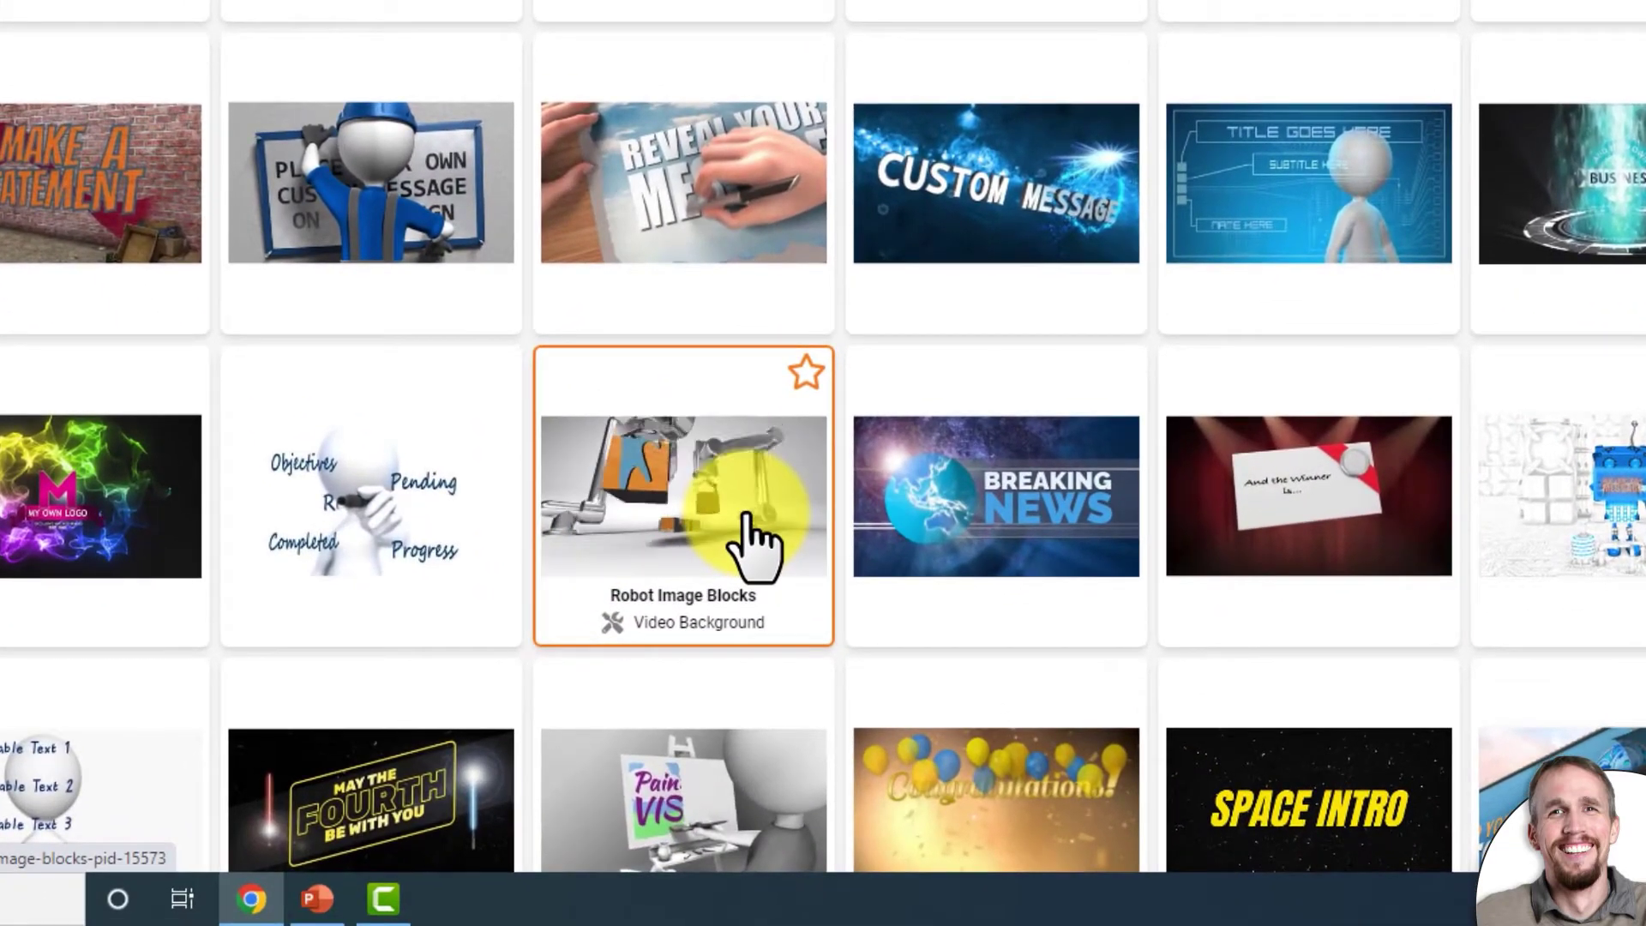
pyautogui.click(755, 535)
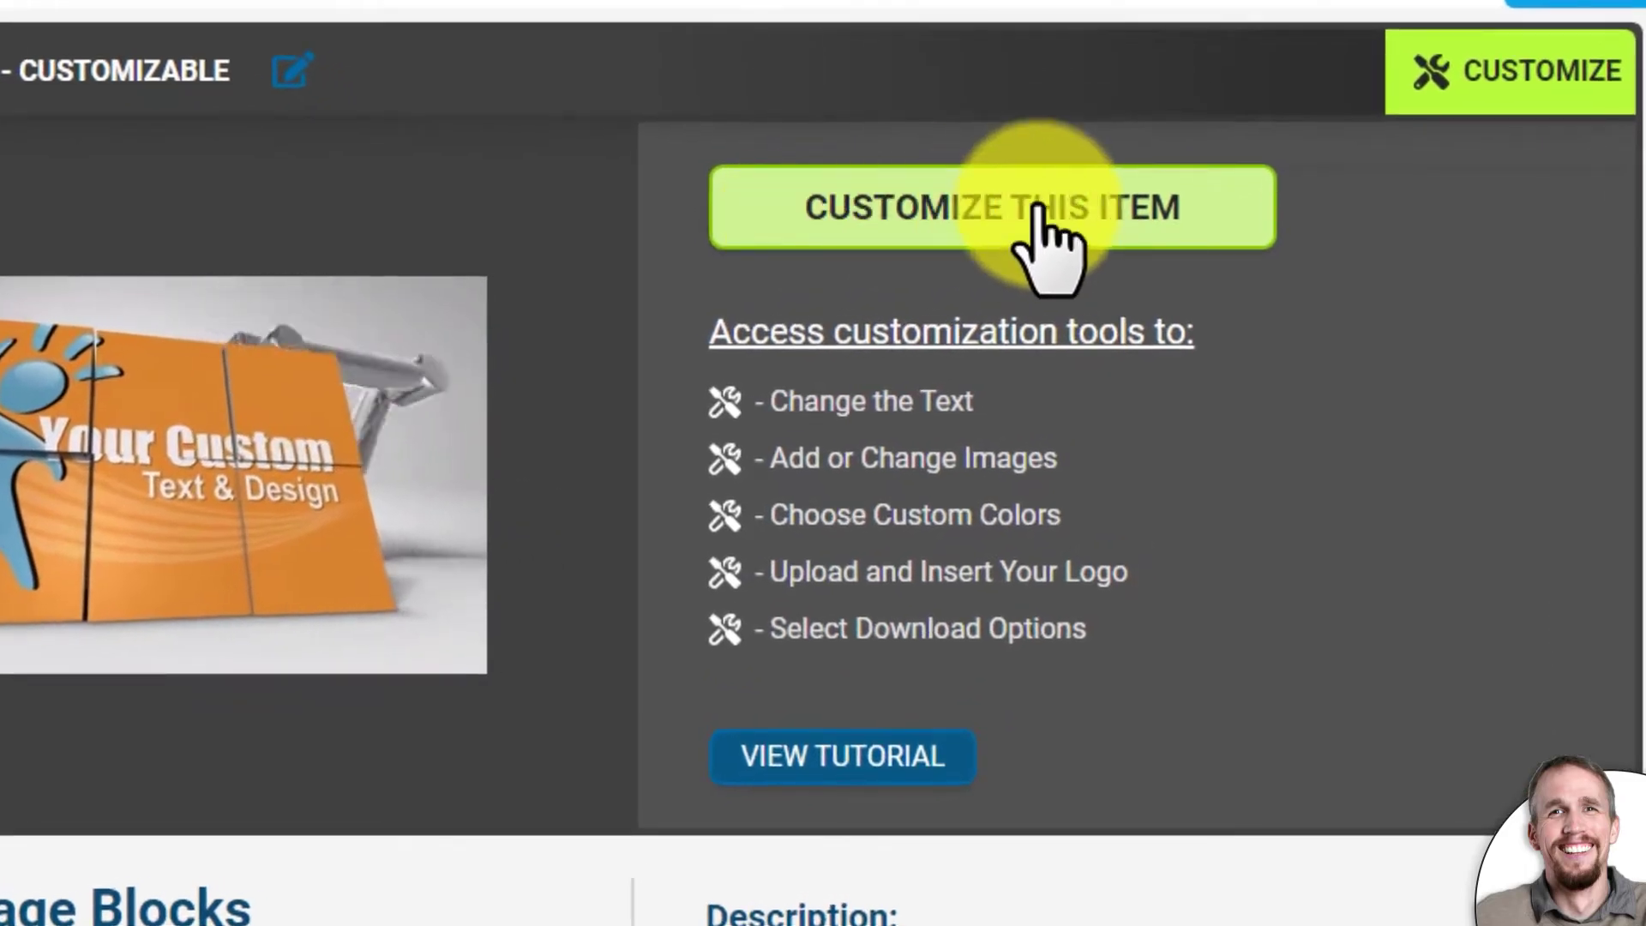
# Step: Load Robot Image Blocks into the customizer with CUSTOMIZE THIS ITEM
pyautogui.click(1038, 206)
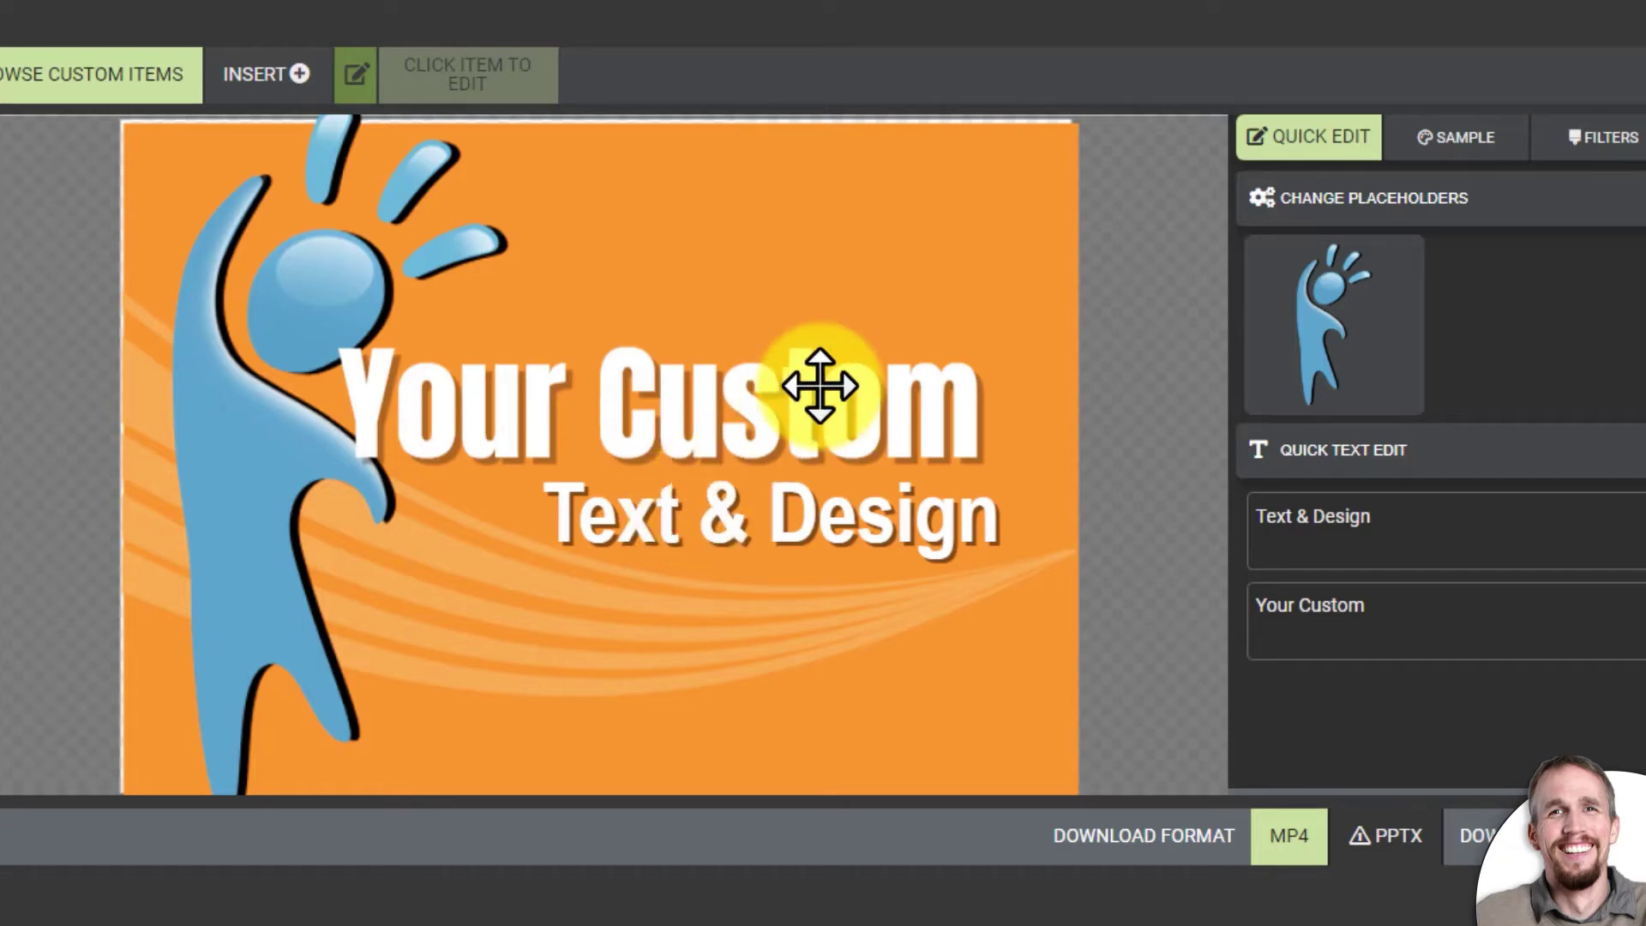
# Step: Recolour the orange background to magenta #9F107A
pyautogui.click(857, 172)
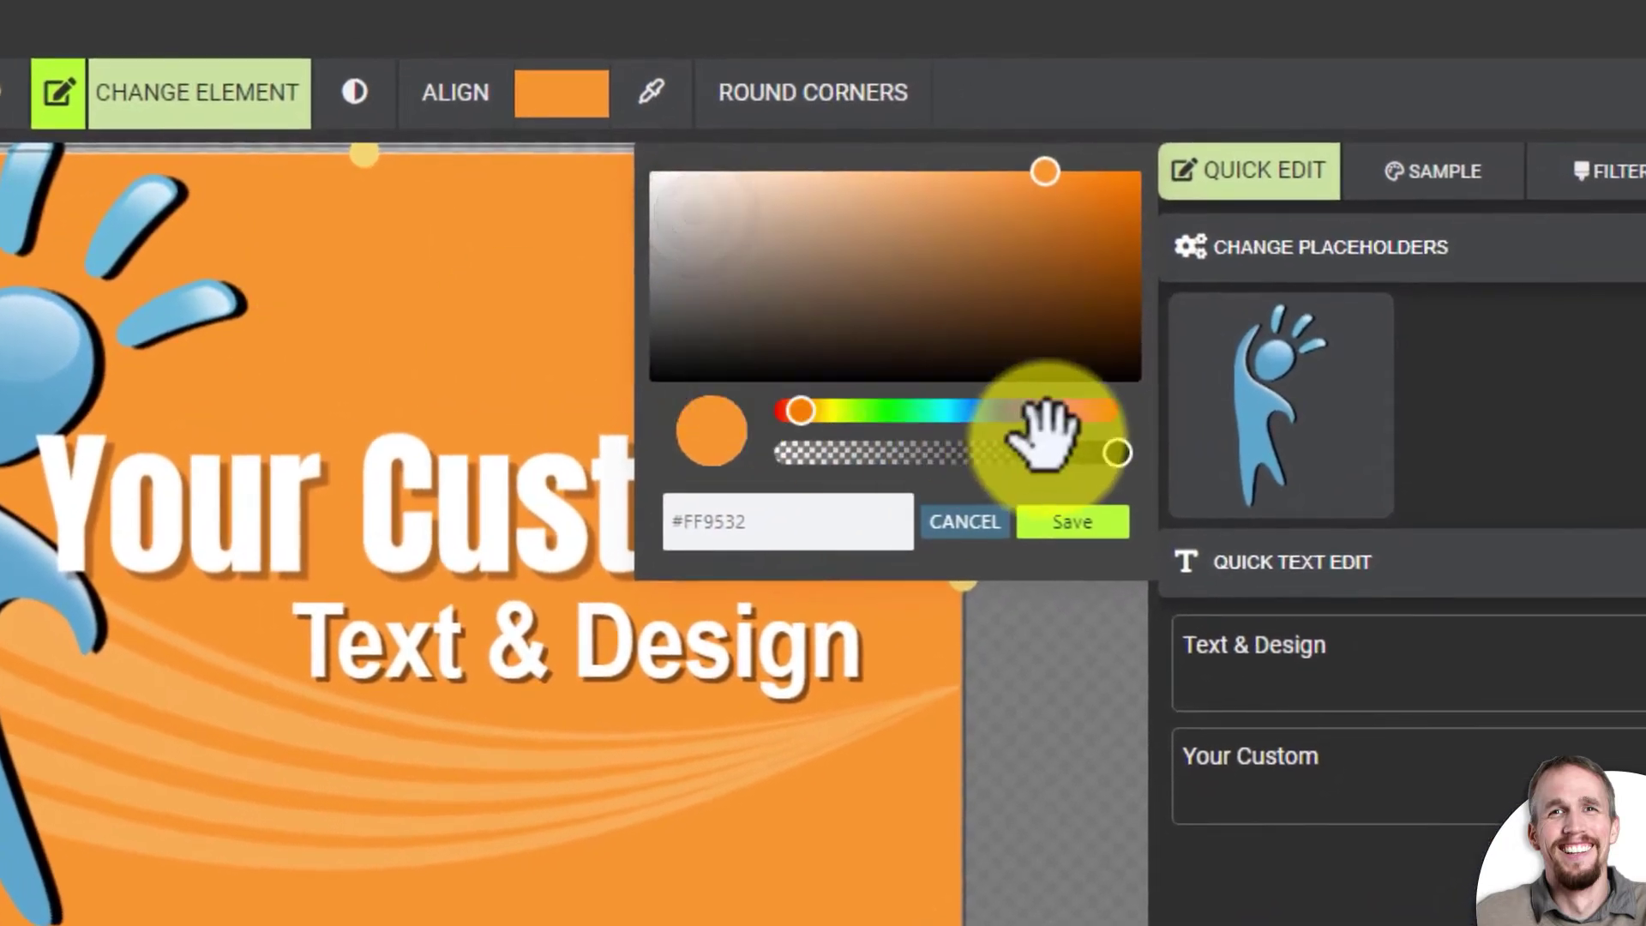
pyautogui.moveTo(1042, 424); pyautogui.dragTo(1069, 422)
pyautogui.moveTo(1068, 240); pyautogui.dragTo(1090, 250)
pyautogui.click(1076, 519)
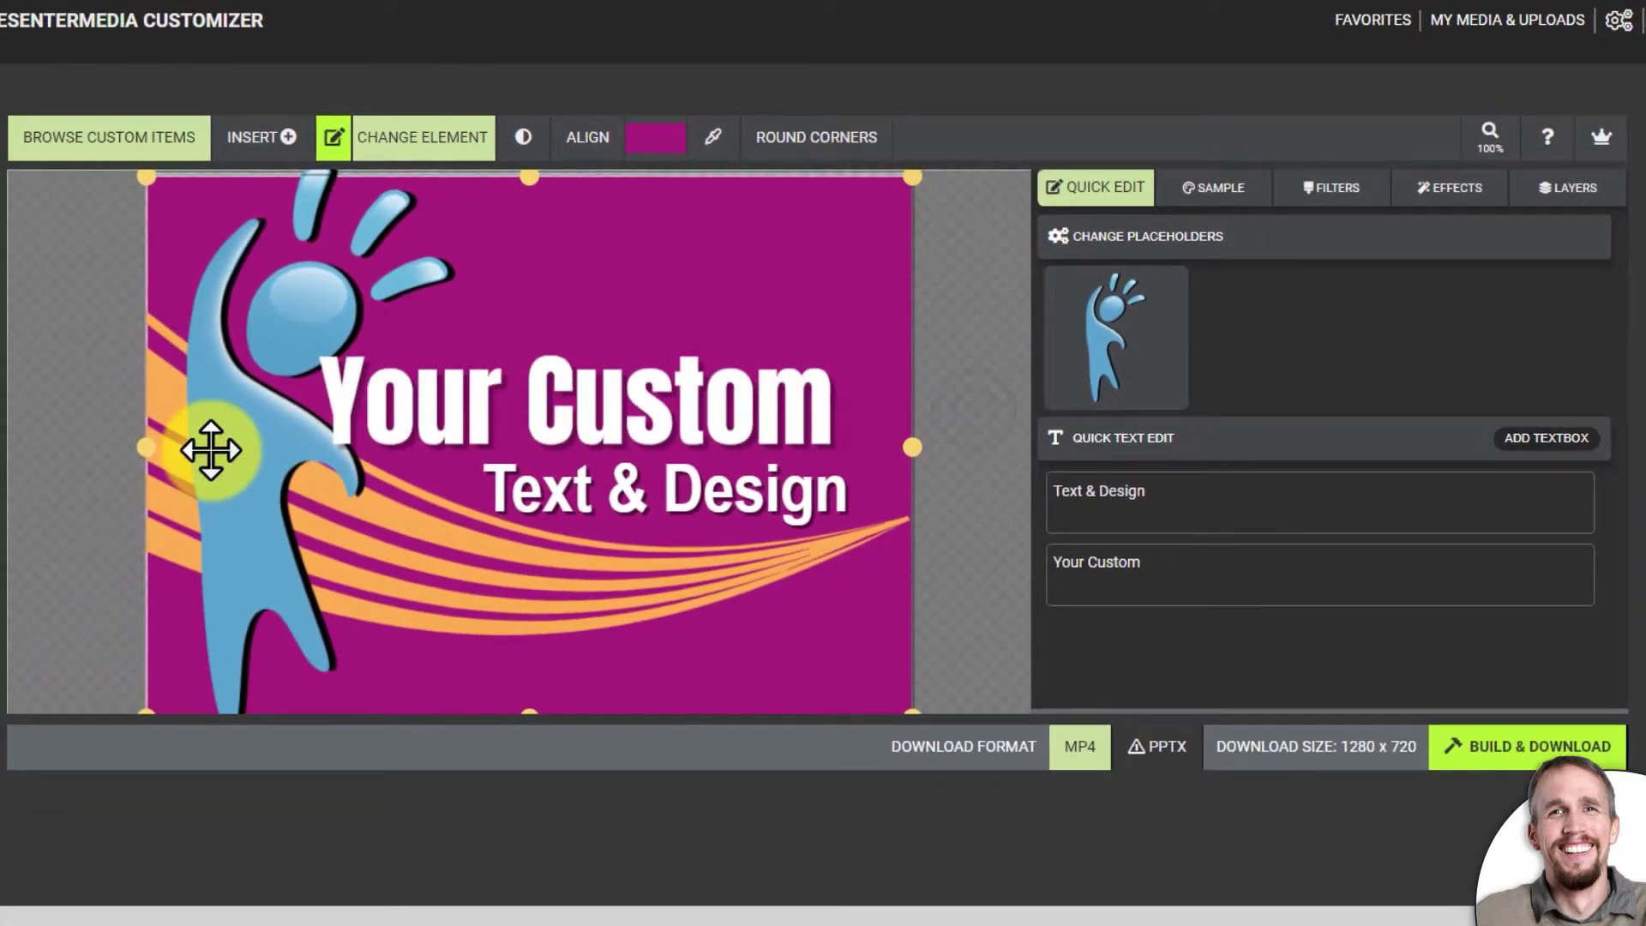
# Step: Delete the orange swoosh and nudge the Your Custom title slightly right
pyautogui.moveTo(475, 549)
pyautogui.mouseDown()
pyautogui.moveTo(551, 495)
pyautogui.moveTo(444, 562)
pyautogui.moveTo(500, 563)
pyautogui.mouseUp()
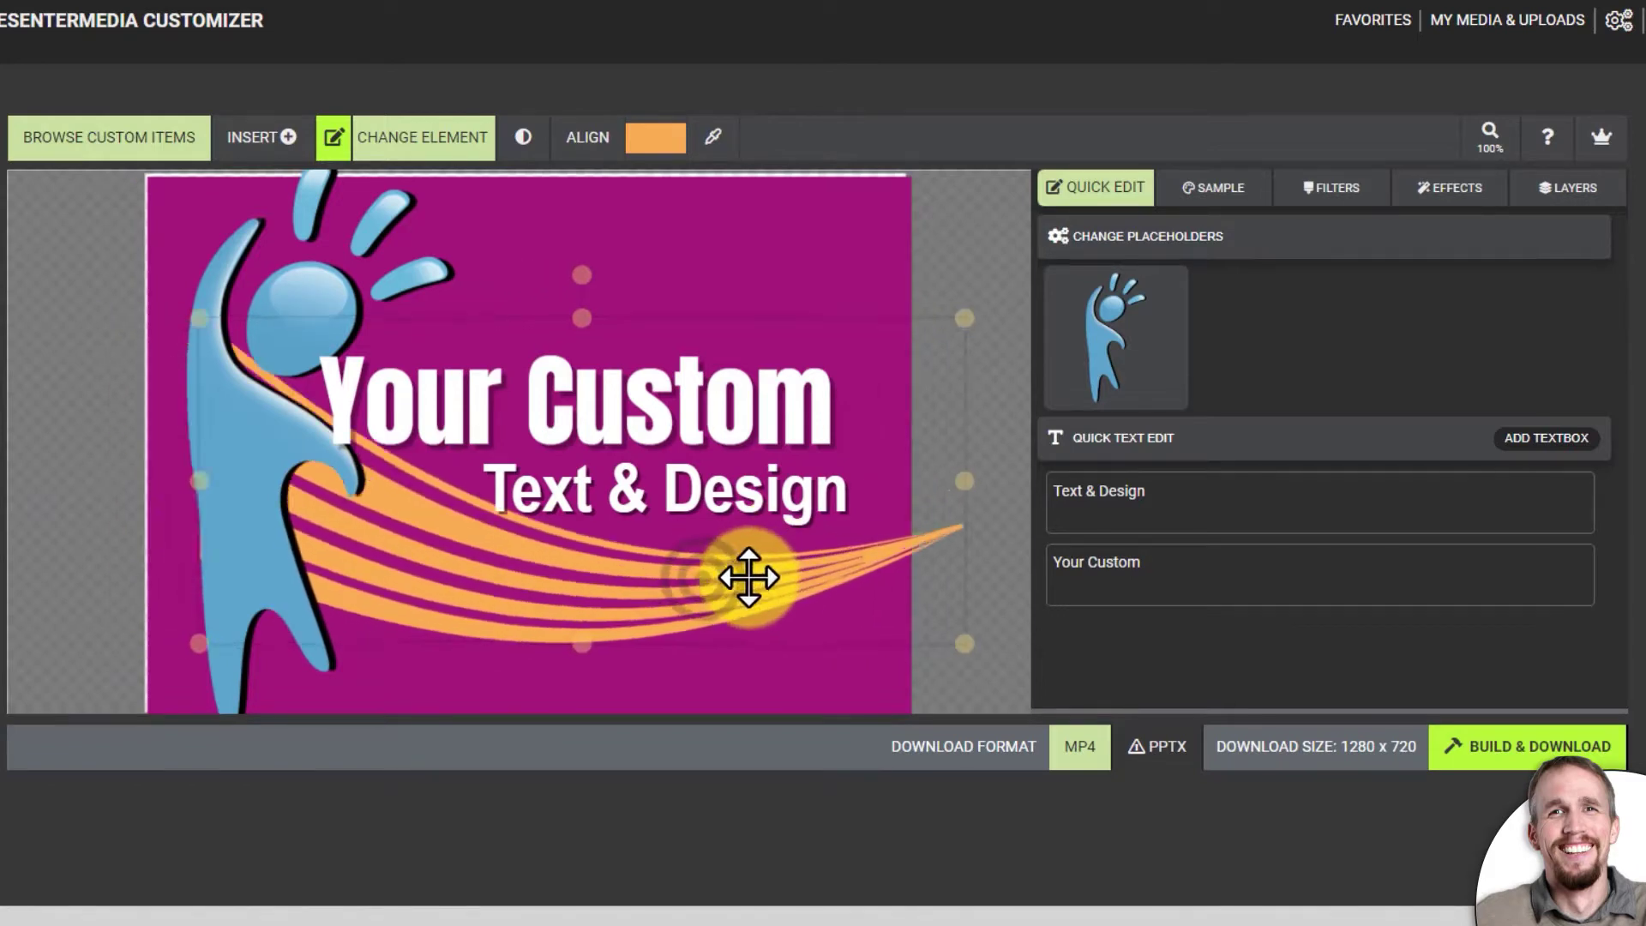
pyautogui.press('Delete')
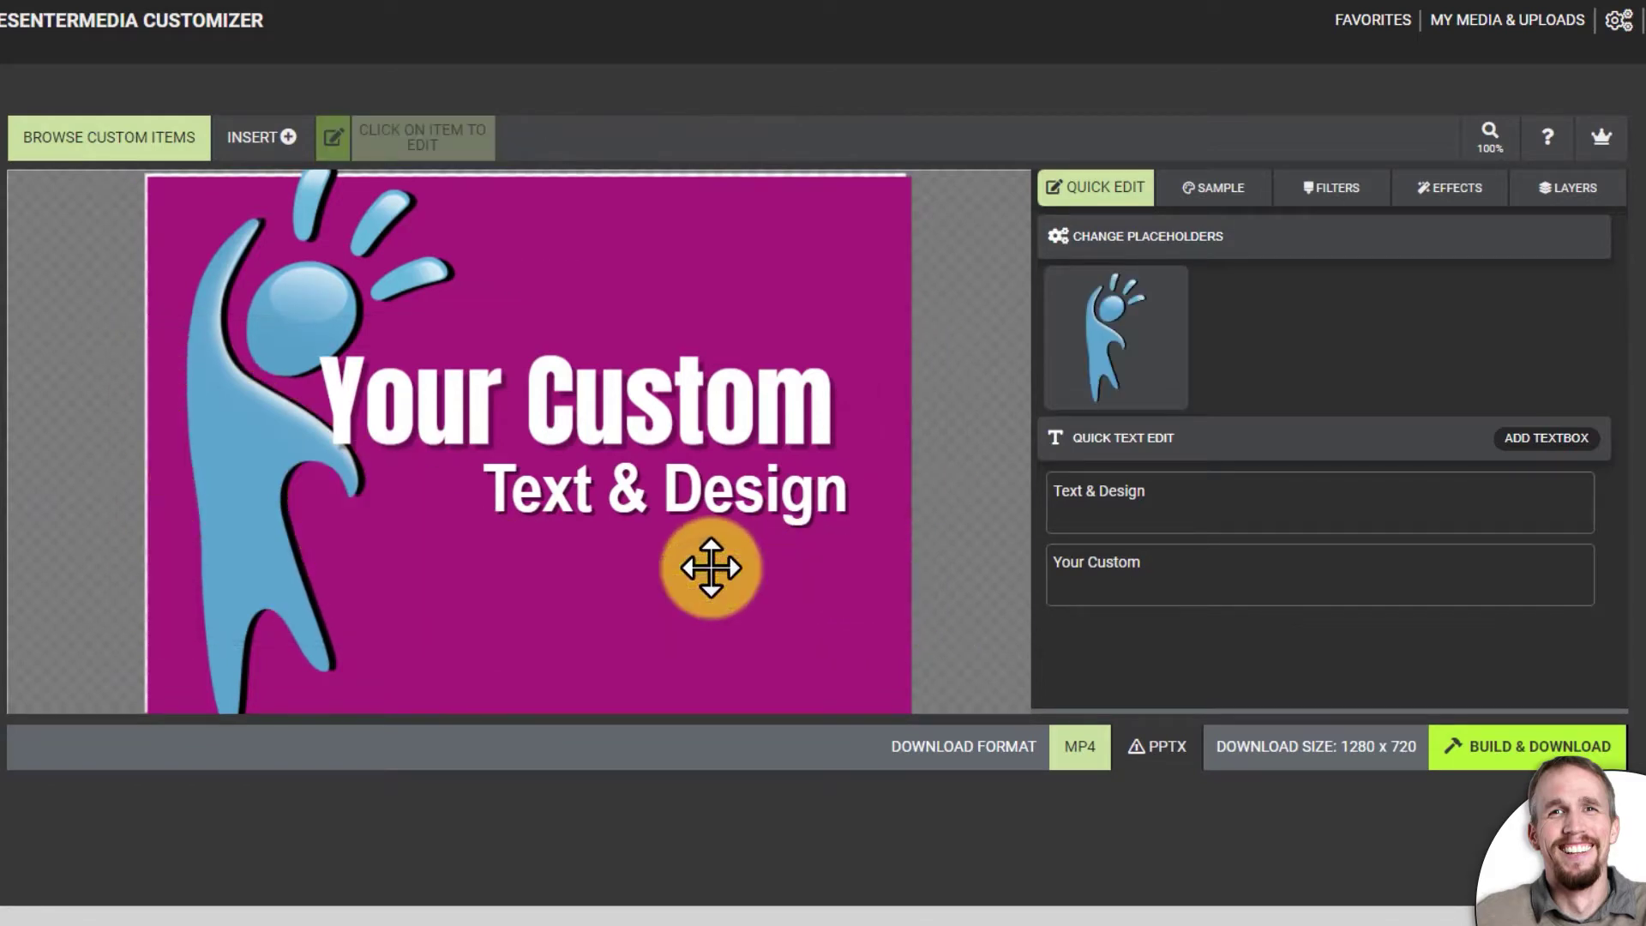
pyautogui.moveTo(636, 415); pyautogui.dragTo(606, 394)
pyautogui.click(635, 488)
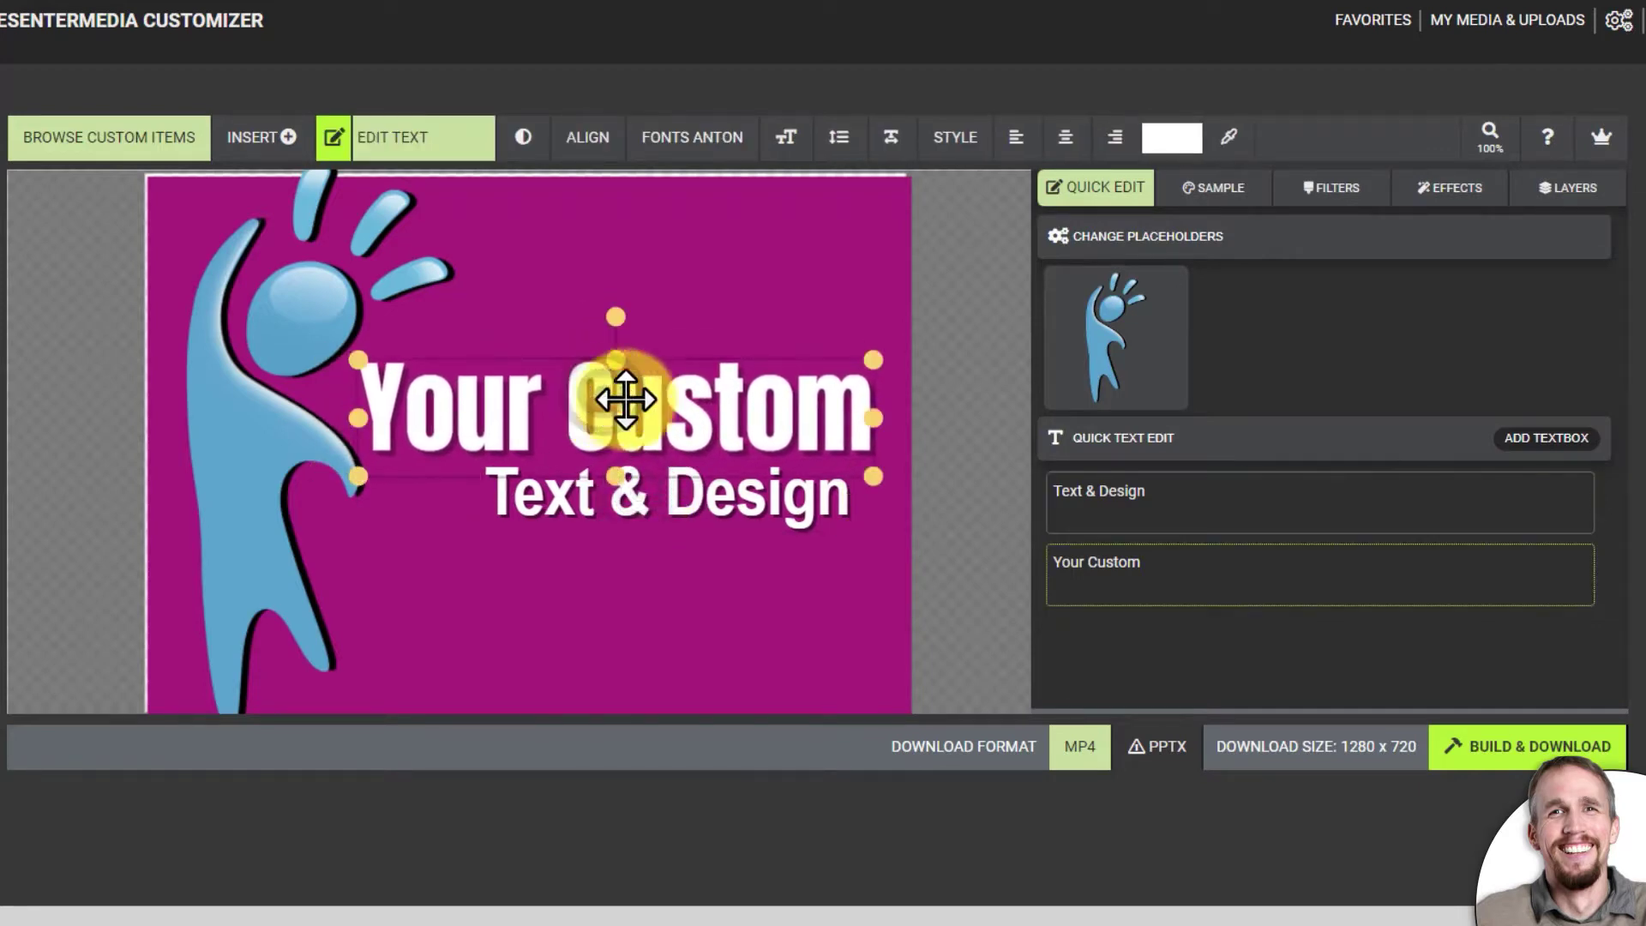
# Step: Replace the 'Your Custom' title with CUSTOMIZABLE! in Quick Text Edit
pyautogui.click(1148, 495)
pyautogui.click(754, 415)
pyautogui.click(1102, 497)
pyautogui.click(789, 414)
pyautogui.click(1204, 566)
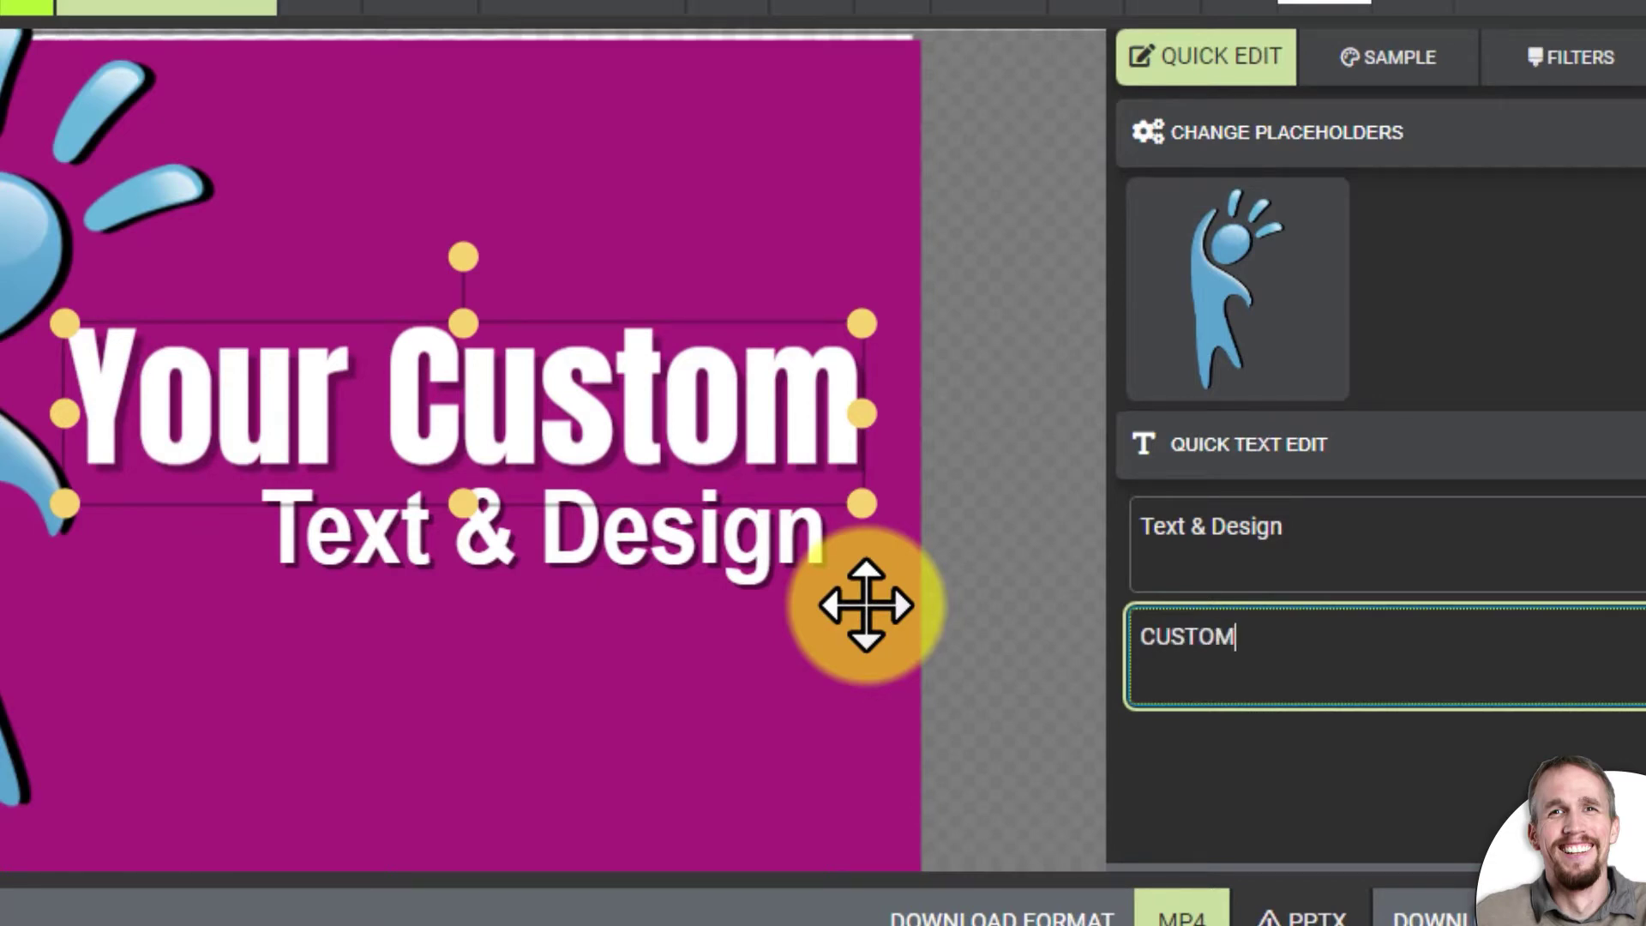
pyautogui.write('CUSTOMIZABLE')
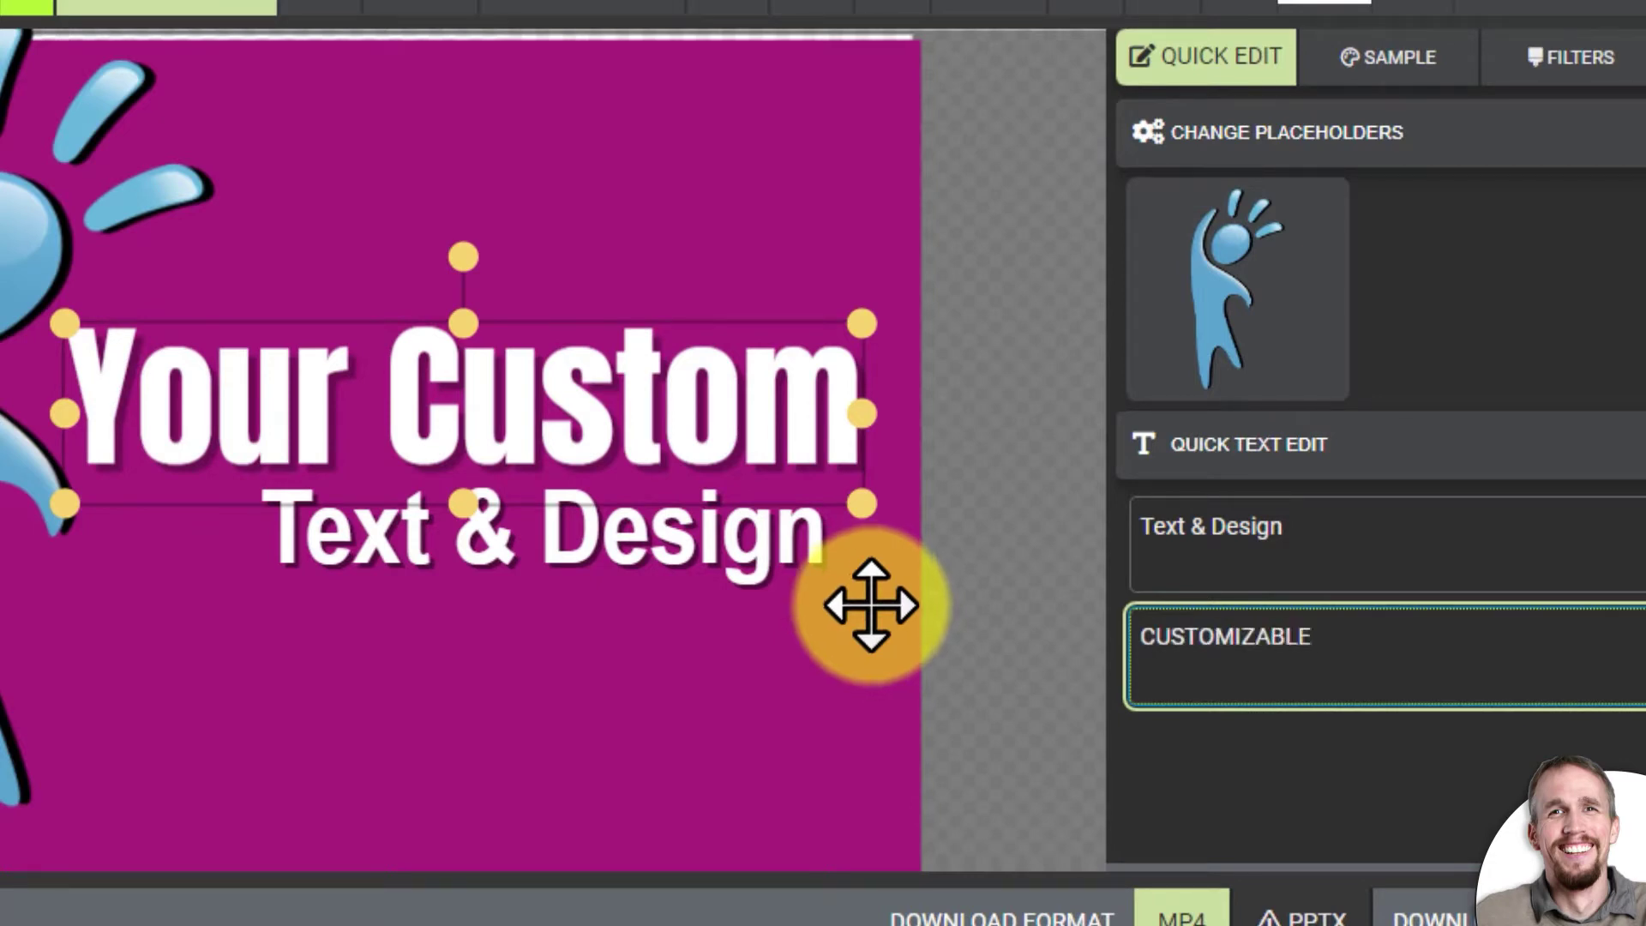
pyautogui.write('A')
pyautogui.click(1458, 563)
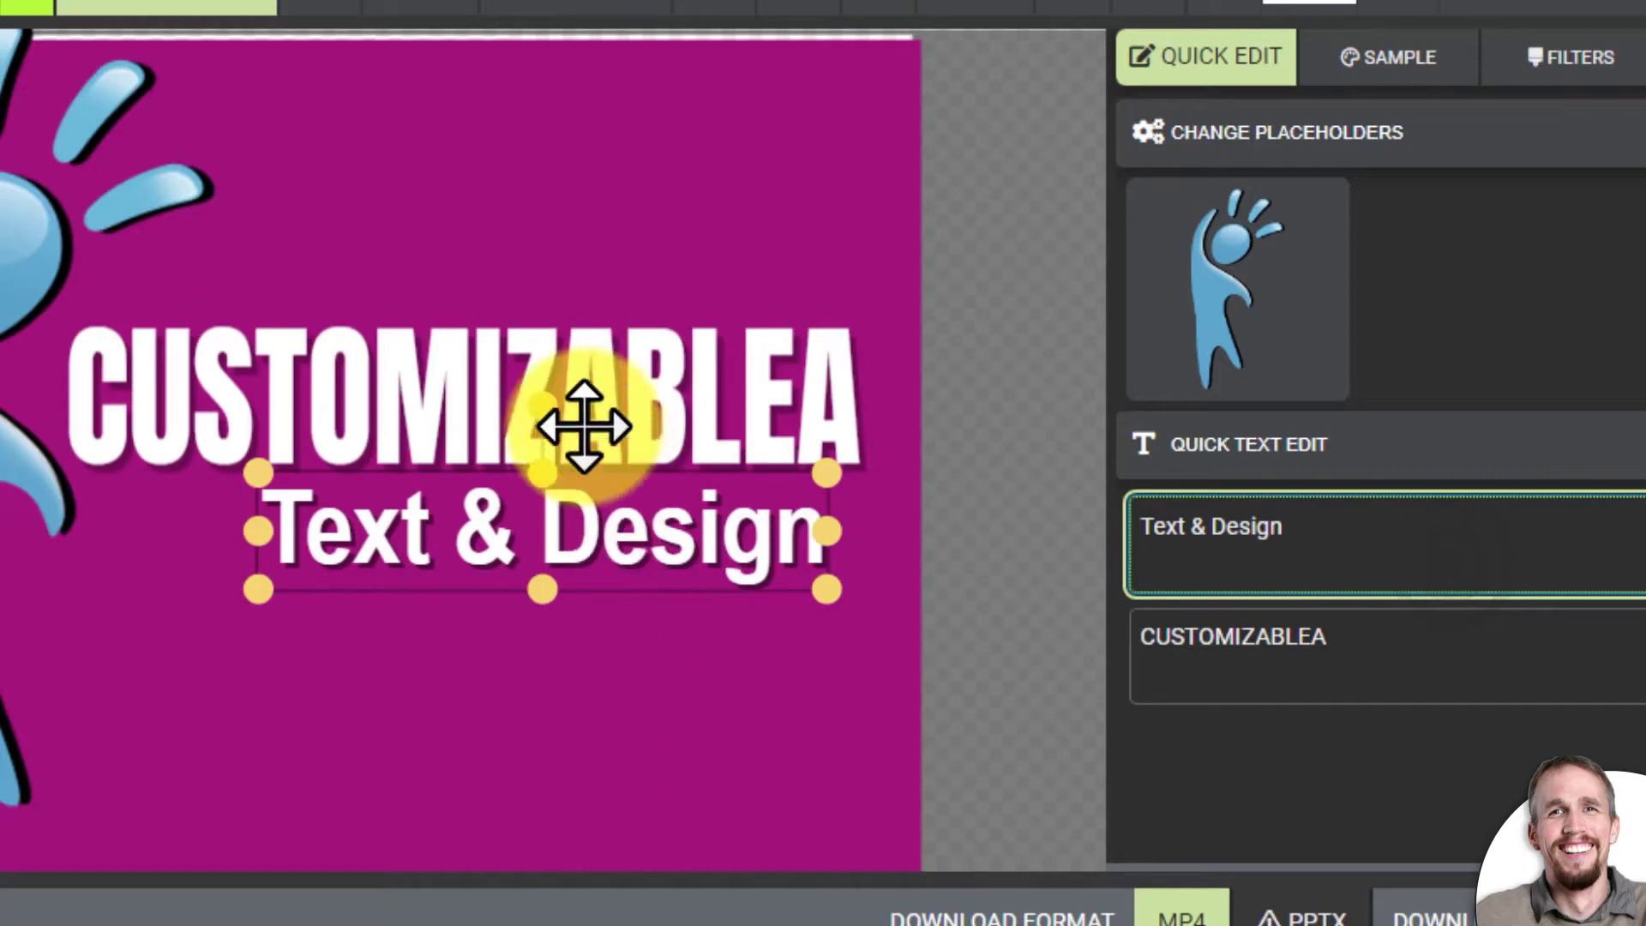
pyautogui.click(1384, 631)
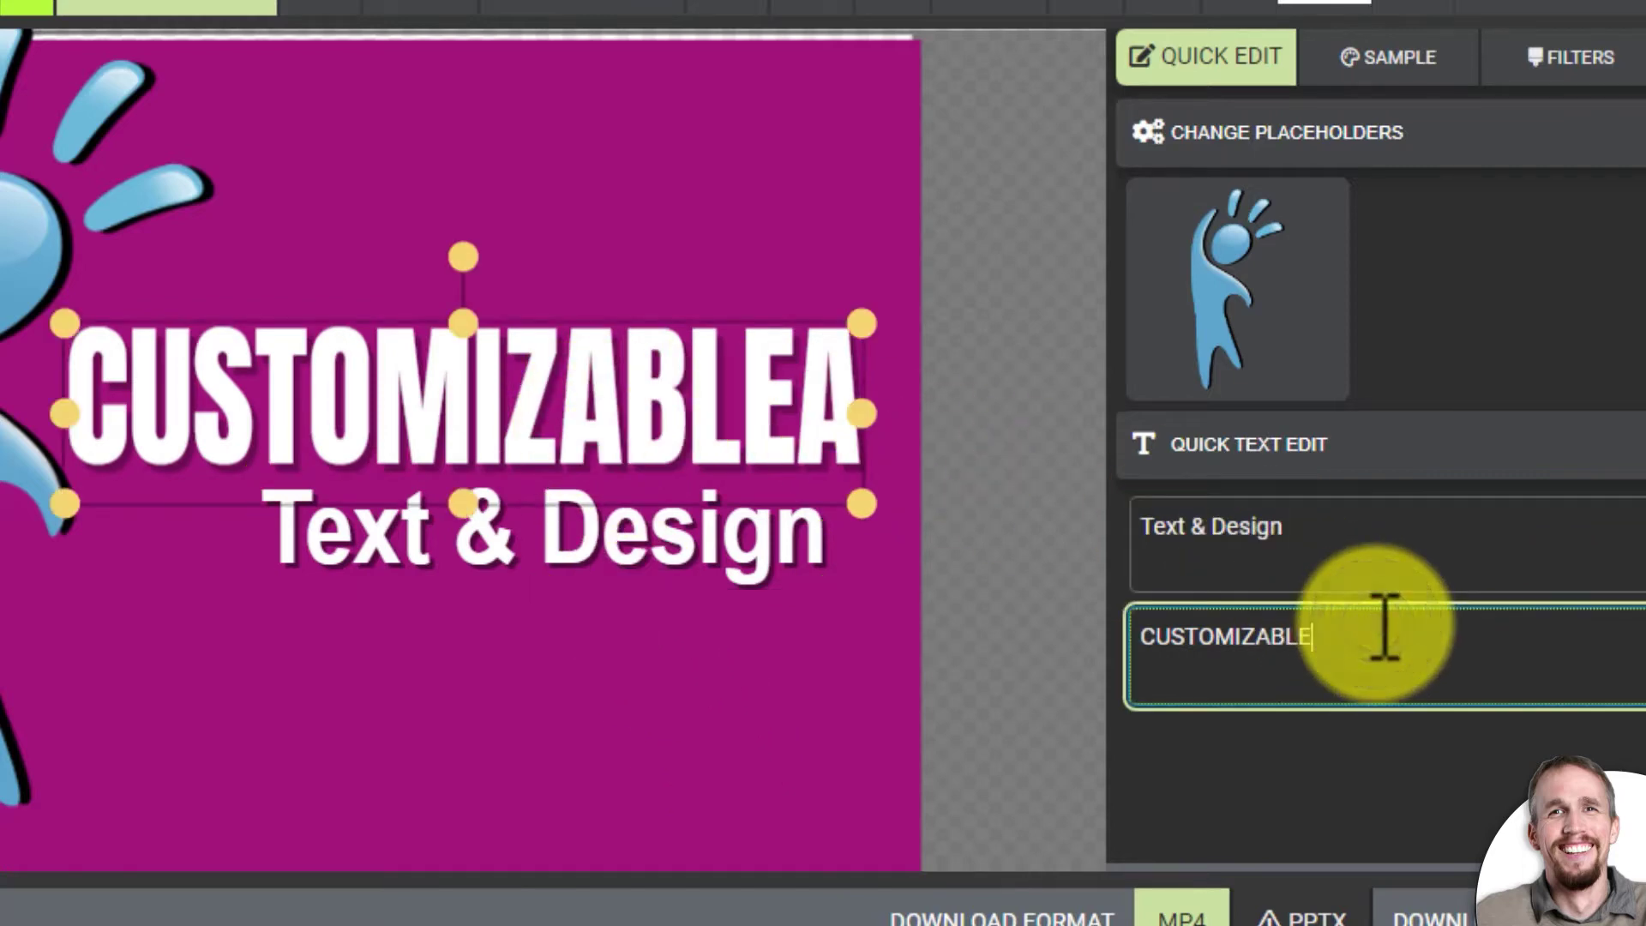
pyautogui.click(1363, 551)
# Step: Move the Text & Design line slightly down and reselect the title
pyautogui.moveTo(478, 522); pyautogui.dragTo(494, 532)
pyautogui.click(489, 397)
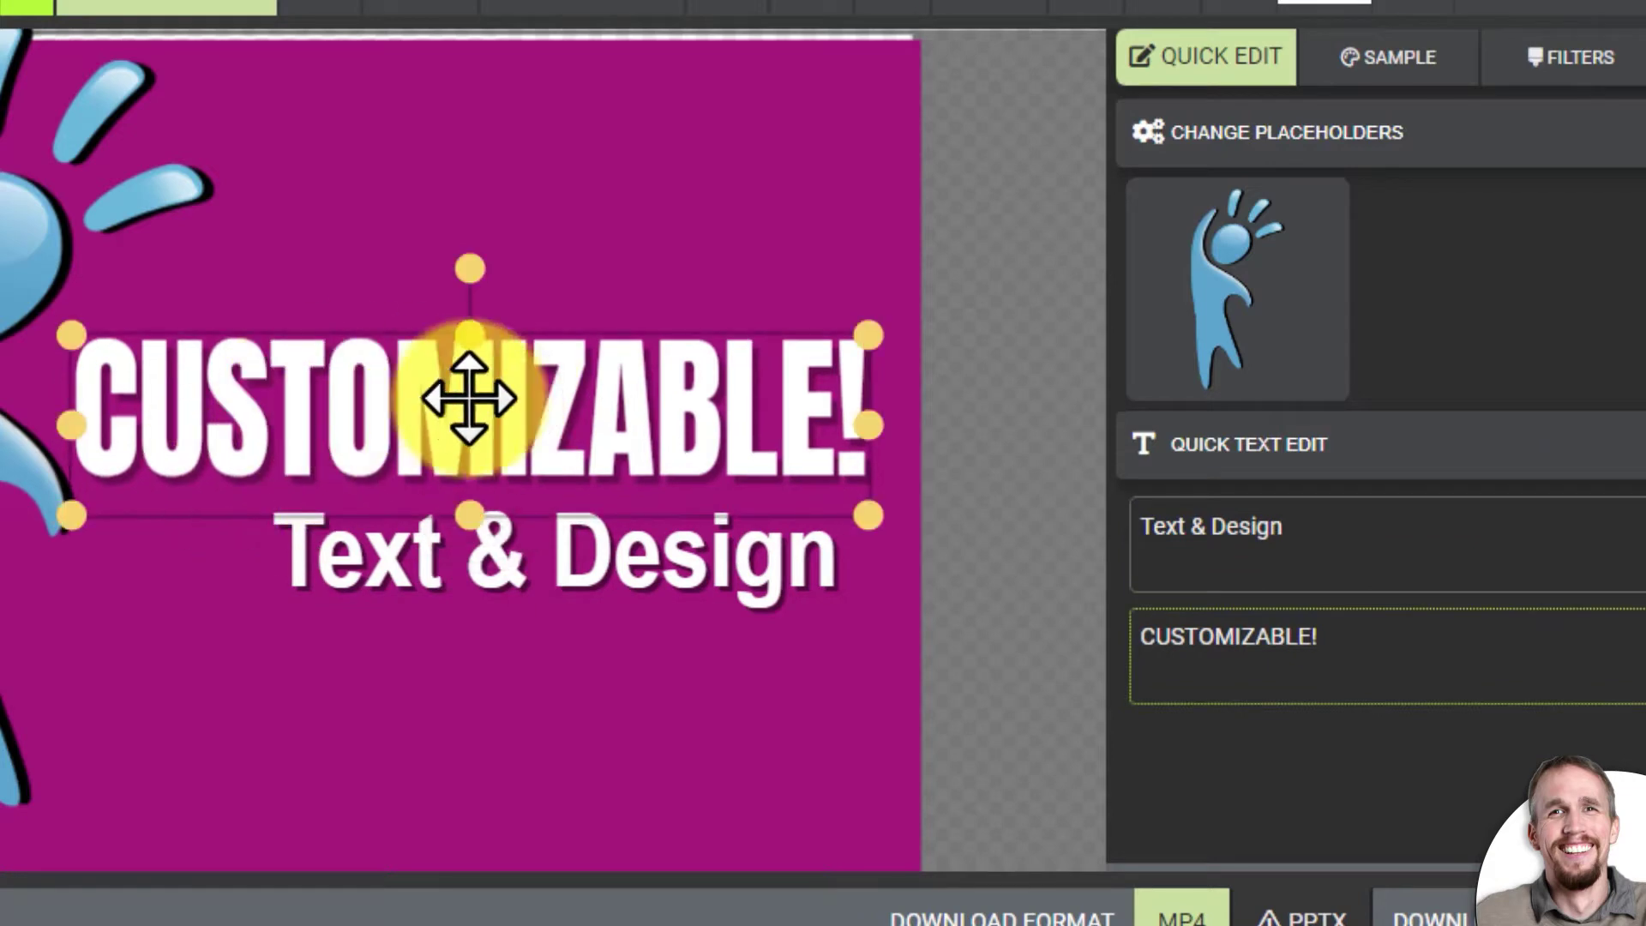
pyautogui.click(1351, 661)
pyautogui.click(1315, 521)
pyautogui.click(1358, 654)
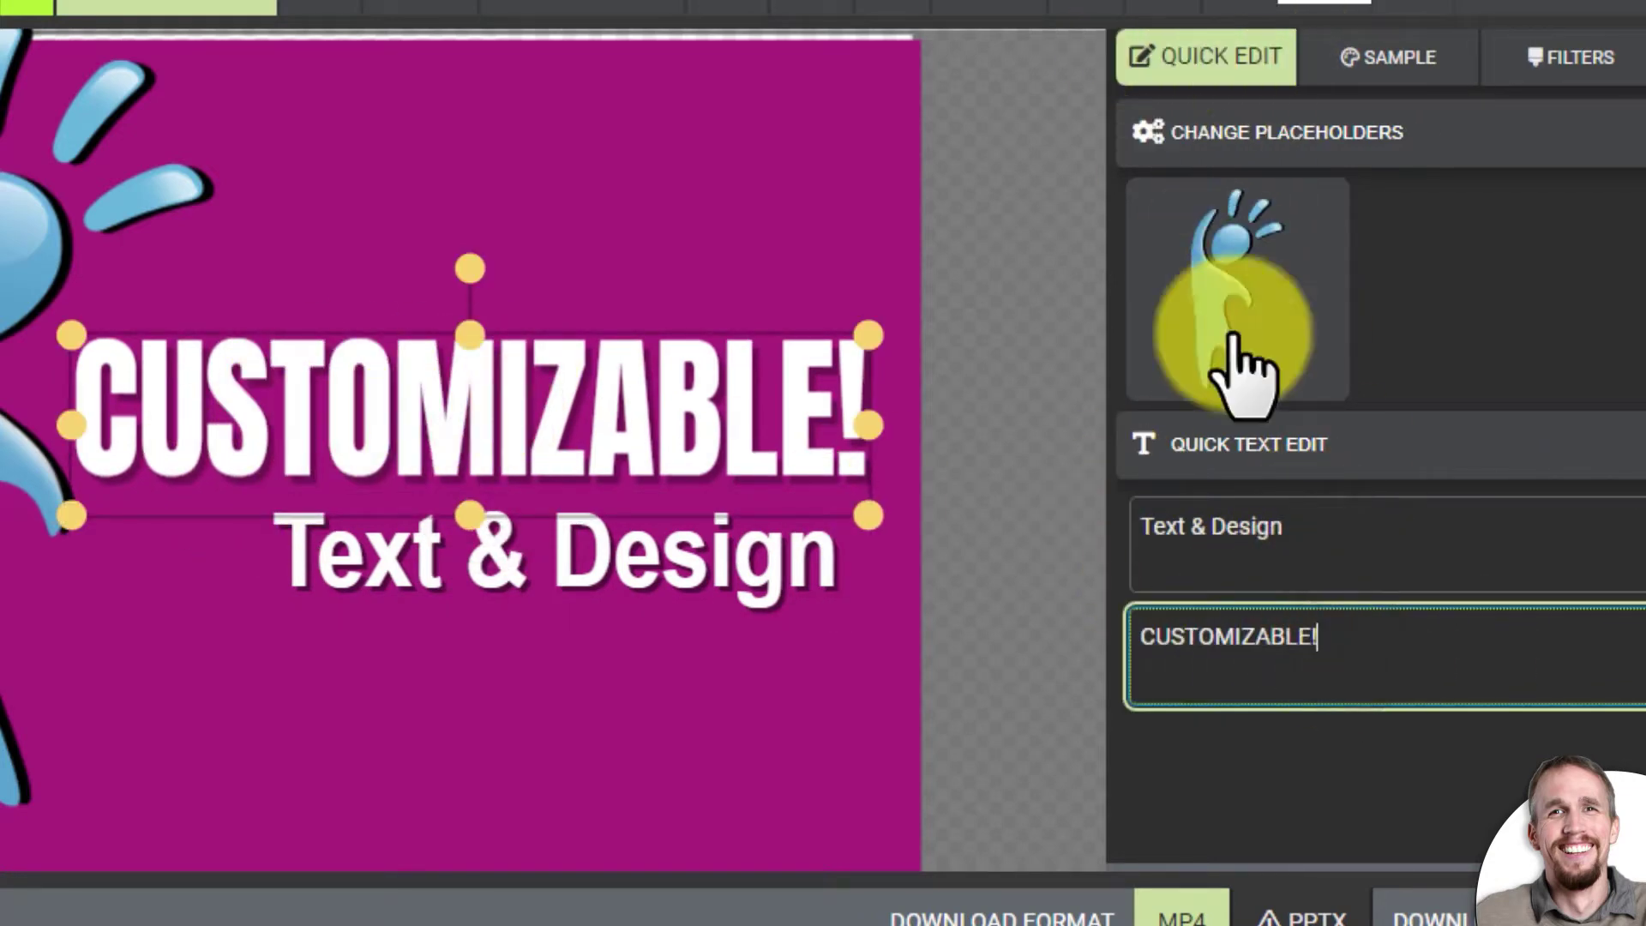
pyautogui.click(1361, 540)
pyautogui.tripleClick(1293, 558)
pyautogui.click(1407, 651)
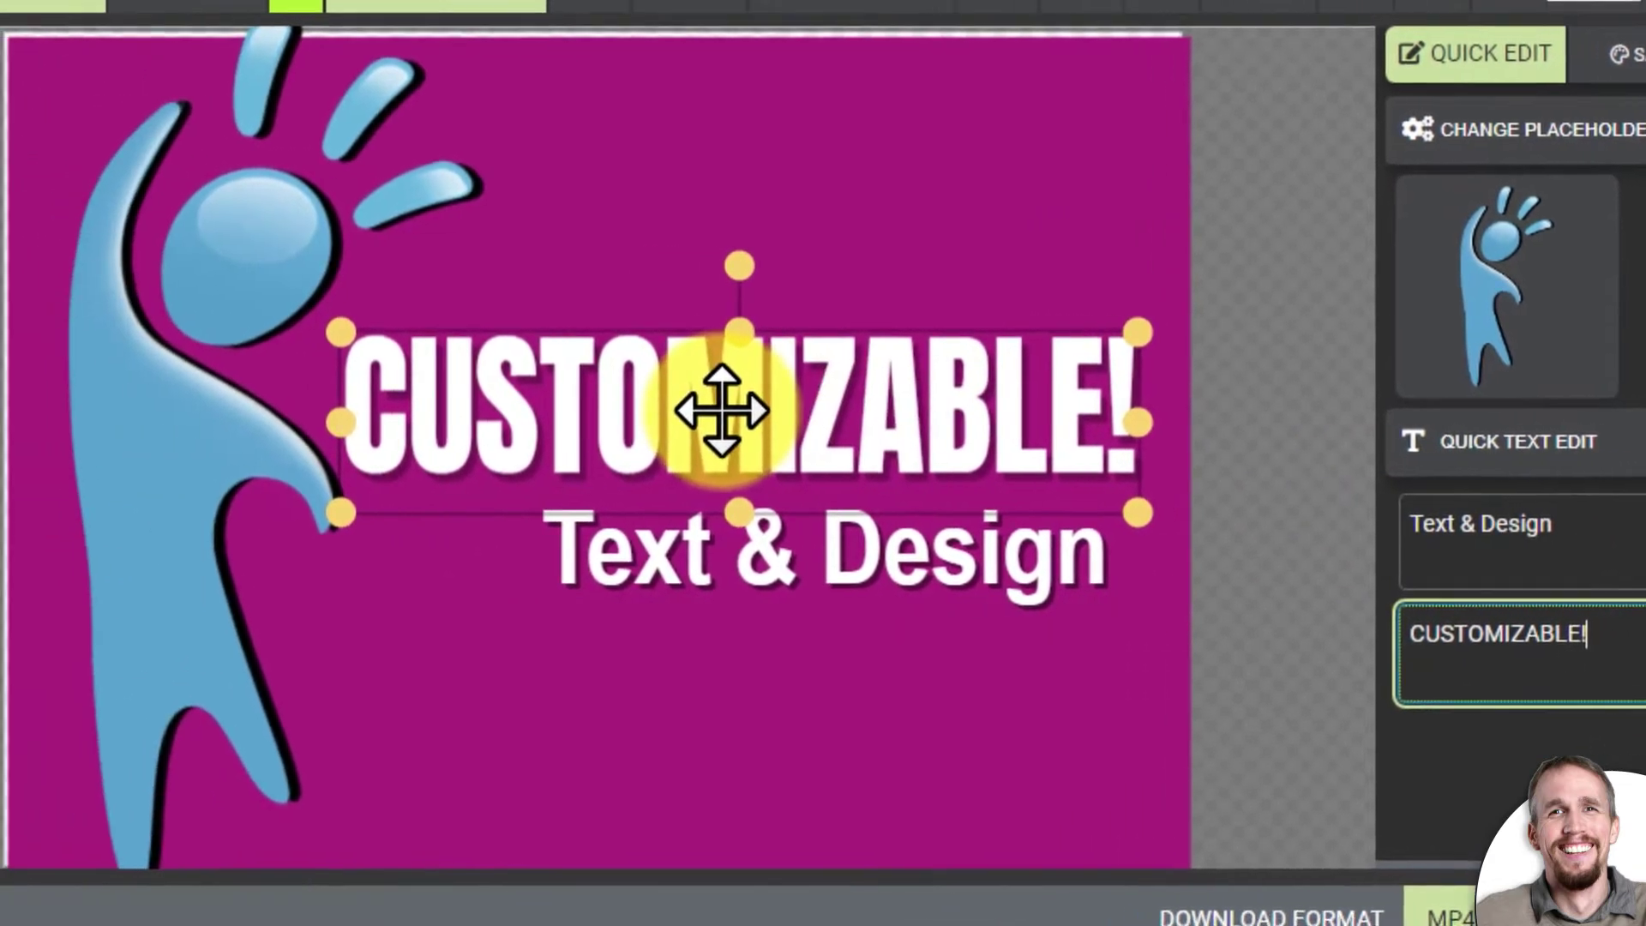
# Step: Retype the B in CUSTOMIZABLE! and move the blue figure higher
pyautogui.doubleClick(451, 407)
pyautogui.click(822, 390)
pyautogui.click(1028, 426)
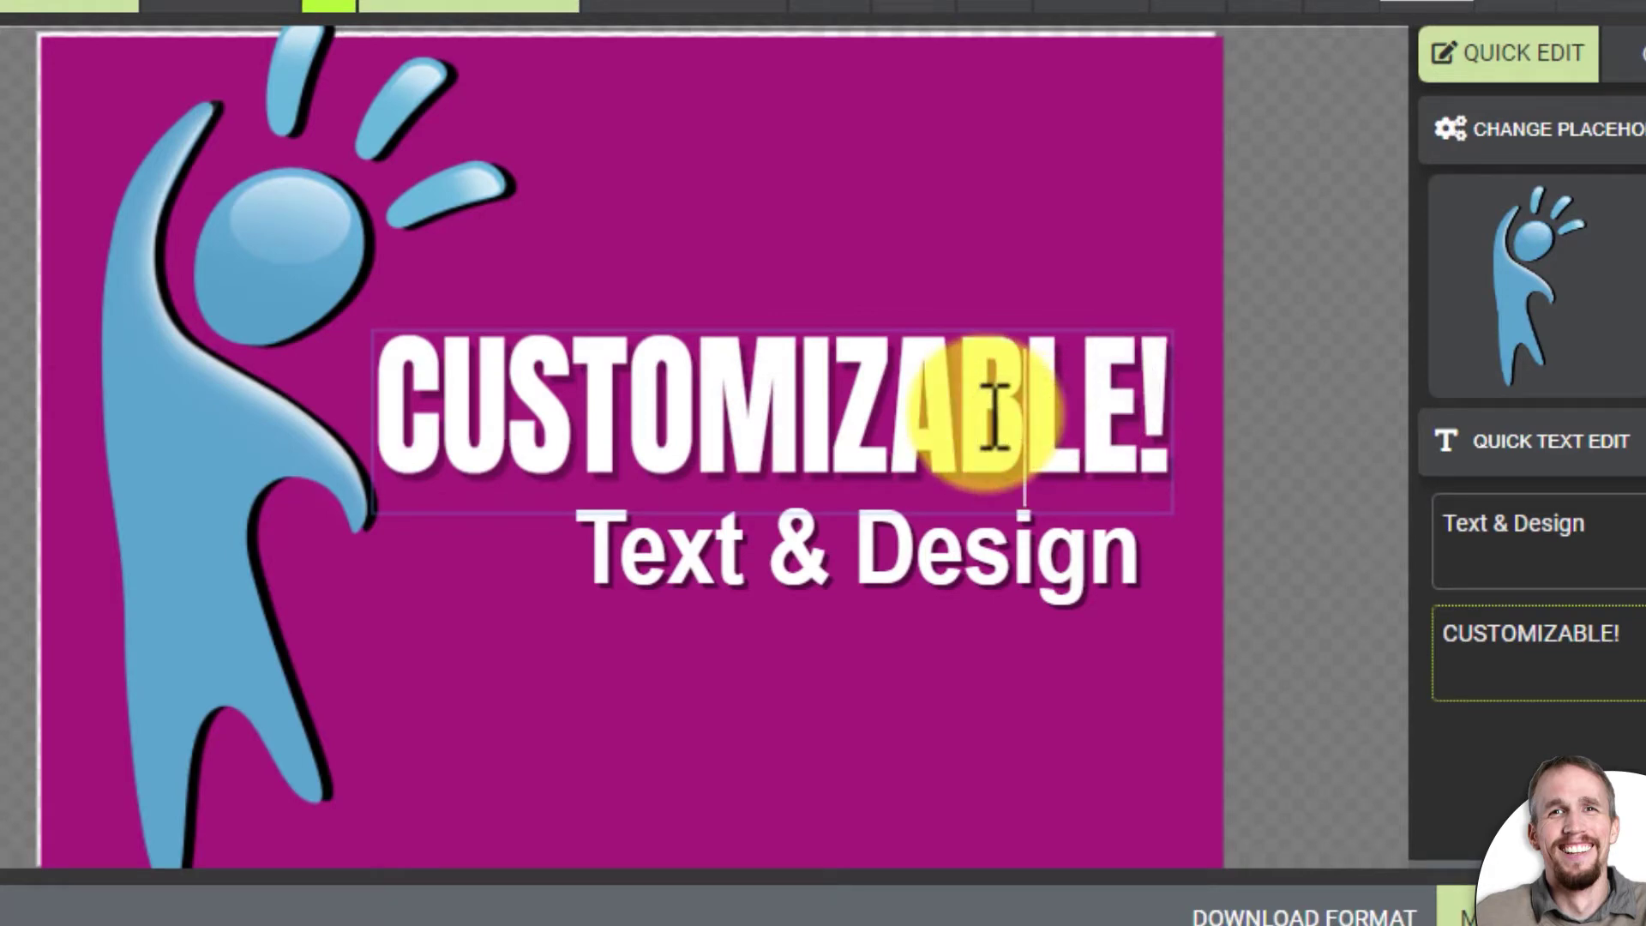
pyautogui.press('BackSpace')
pyautogui.write('B')
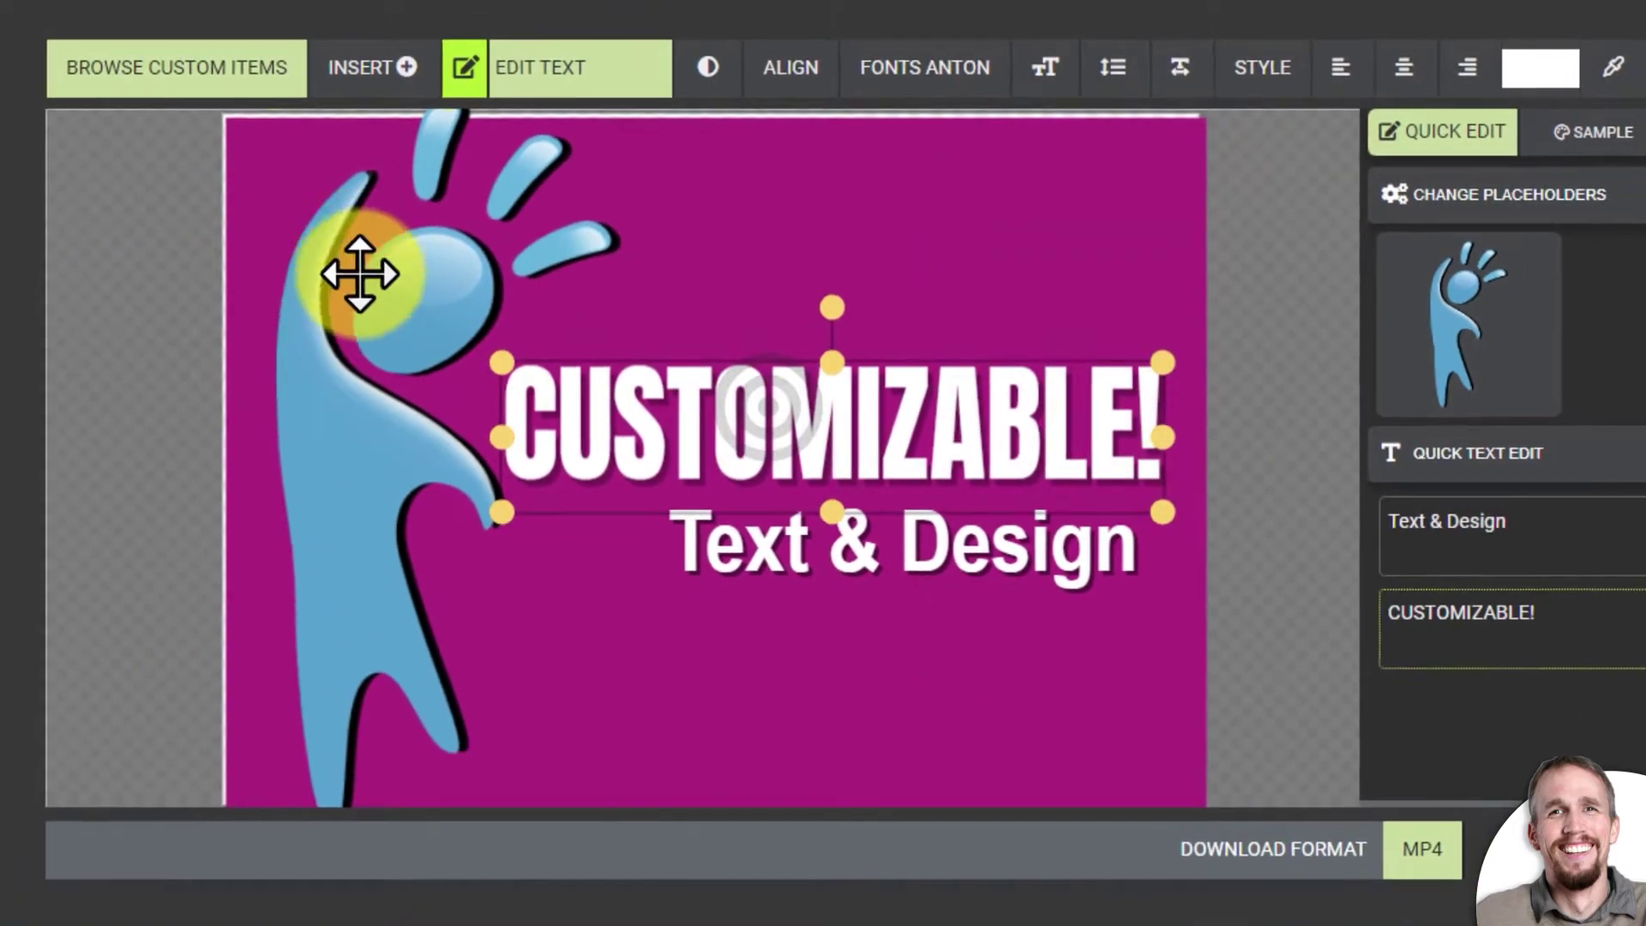
pyautogui.click(224, 185)
pyautogui.moveTo(375, 268)
pyautogui.mouseDown()
pyautogui.moveTo(349, 254)
pyautogui.moveTo(377, 283)
pyautogui.mouseUp()
# Step: Swap the blue figure for the green checkmark from Clipart via Change Element
pyautogui.rightClick(377, 283)
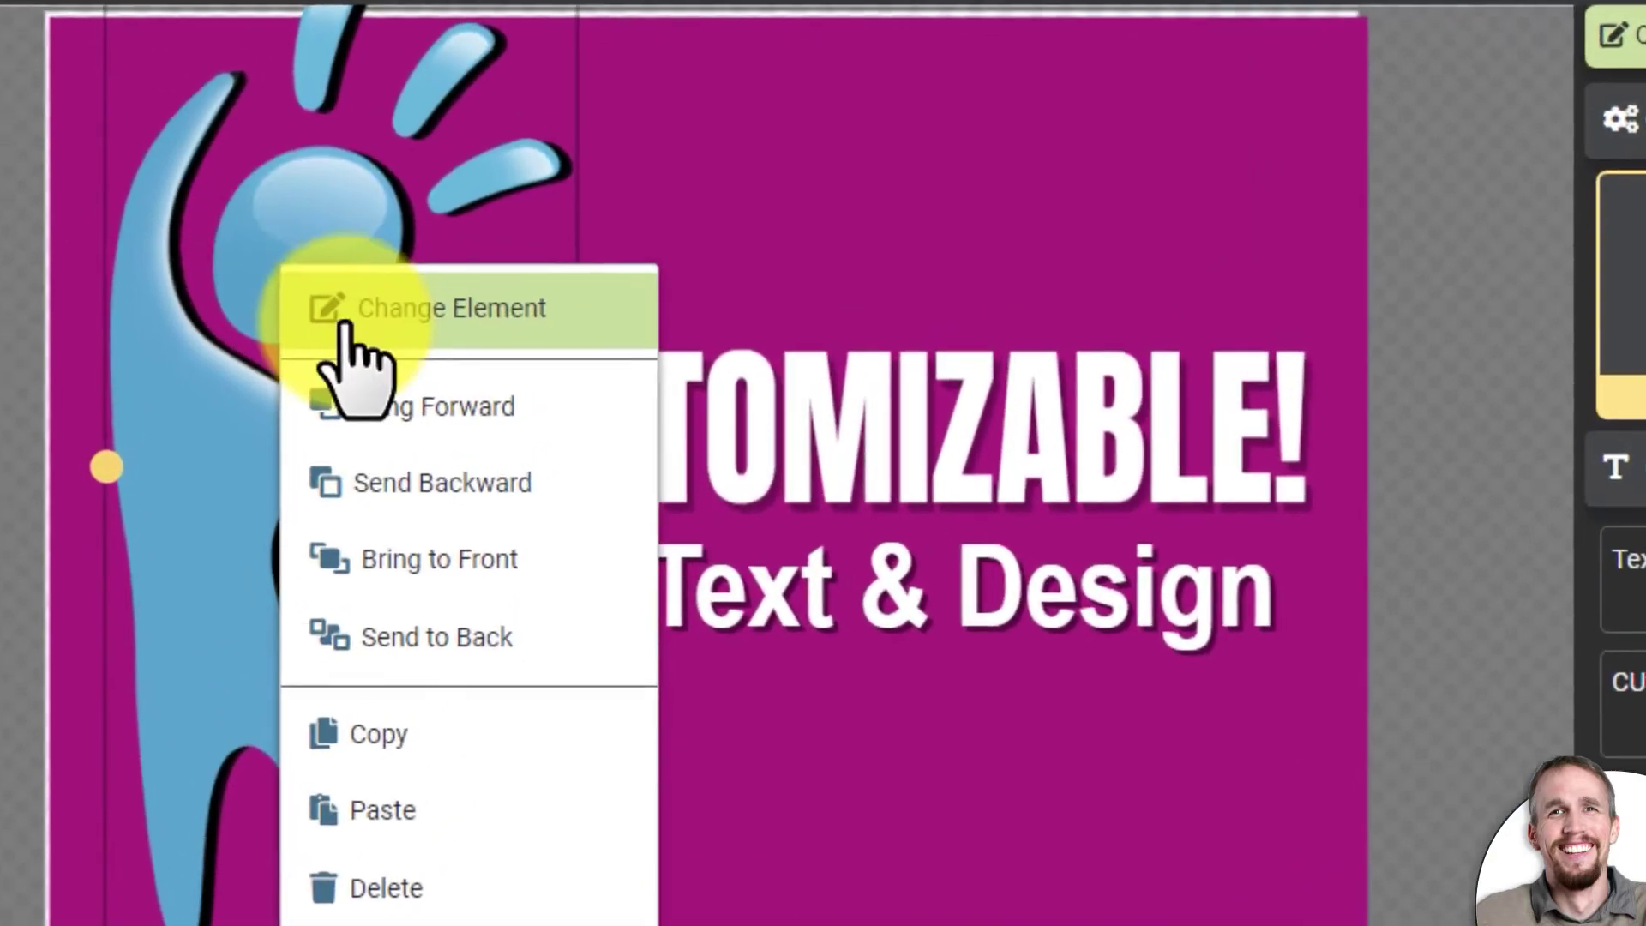
pyautogui.click(433, 336)
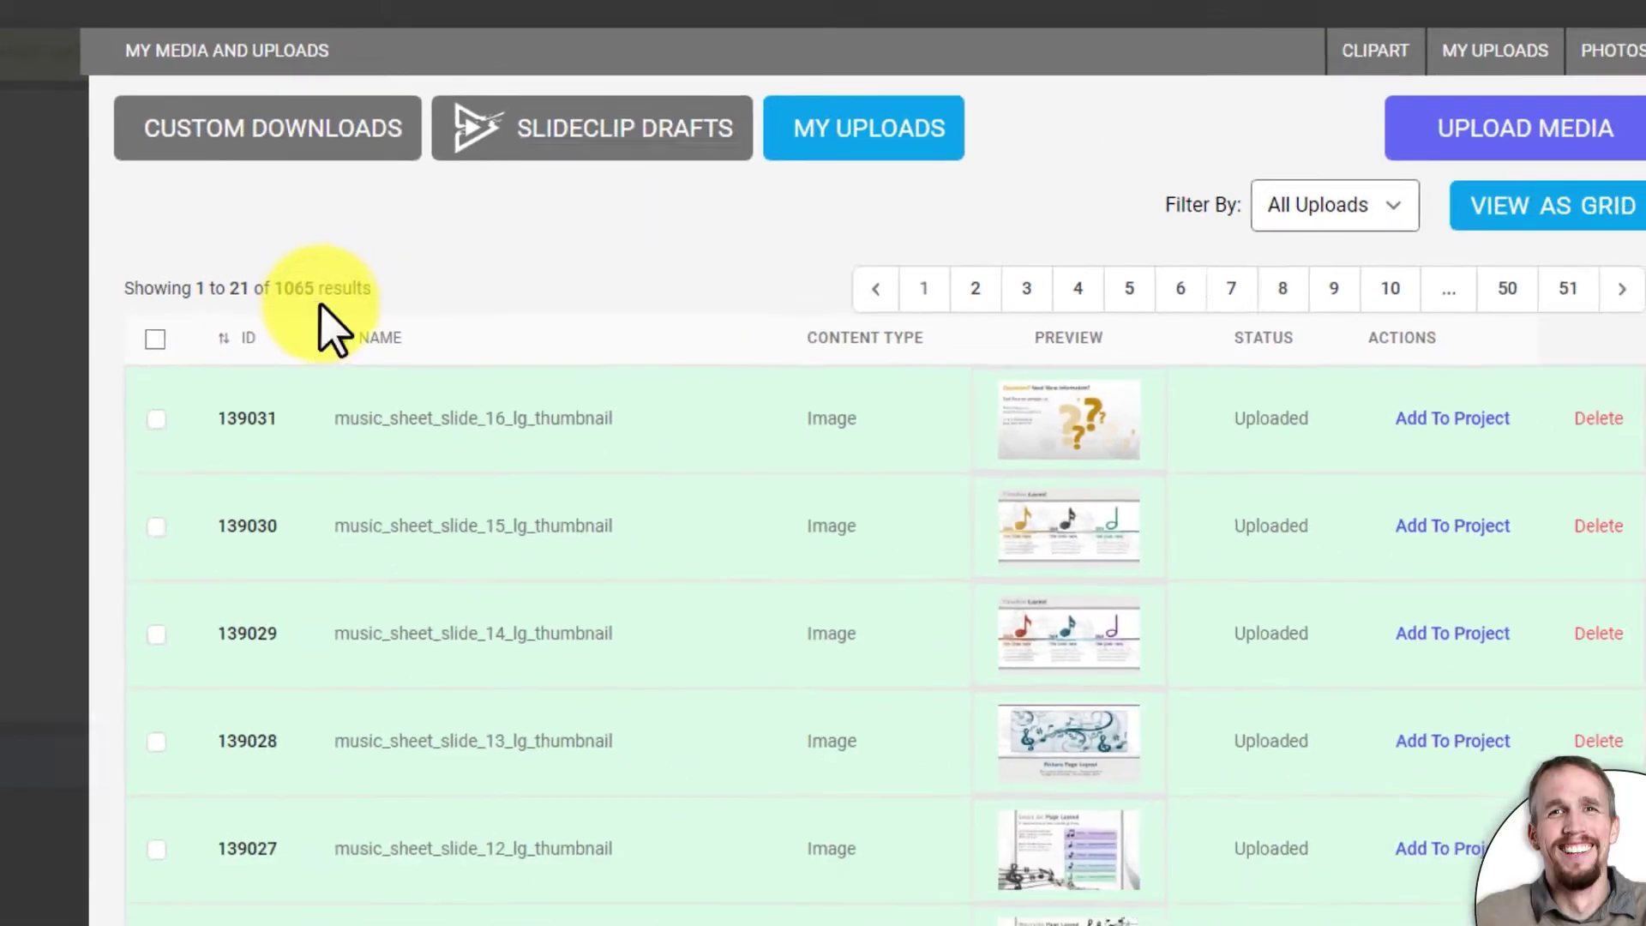
pyautogui.click(1529, 67)
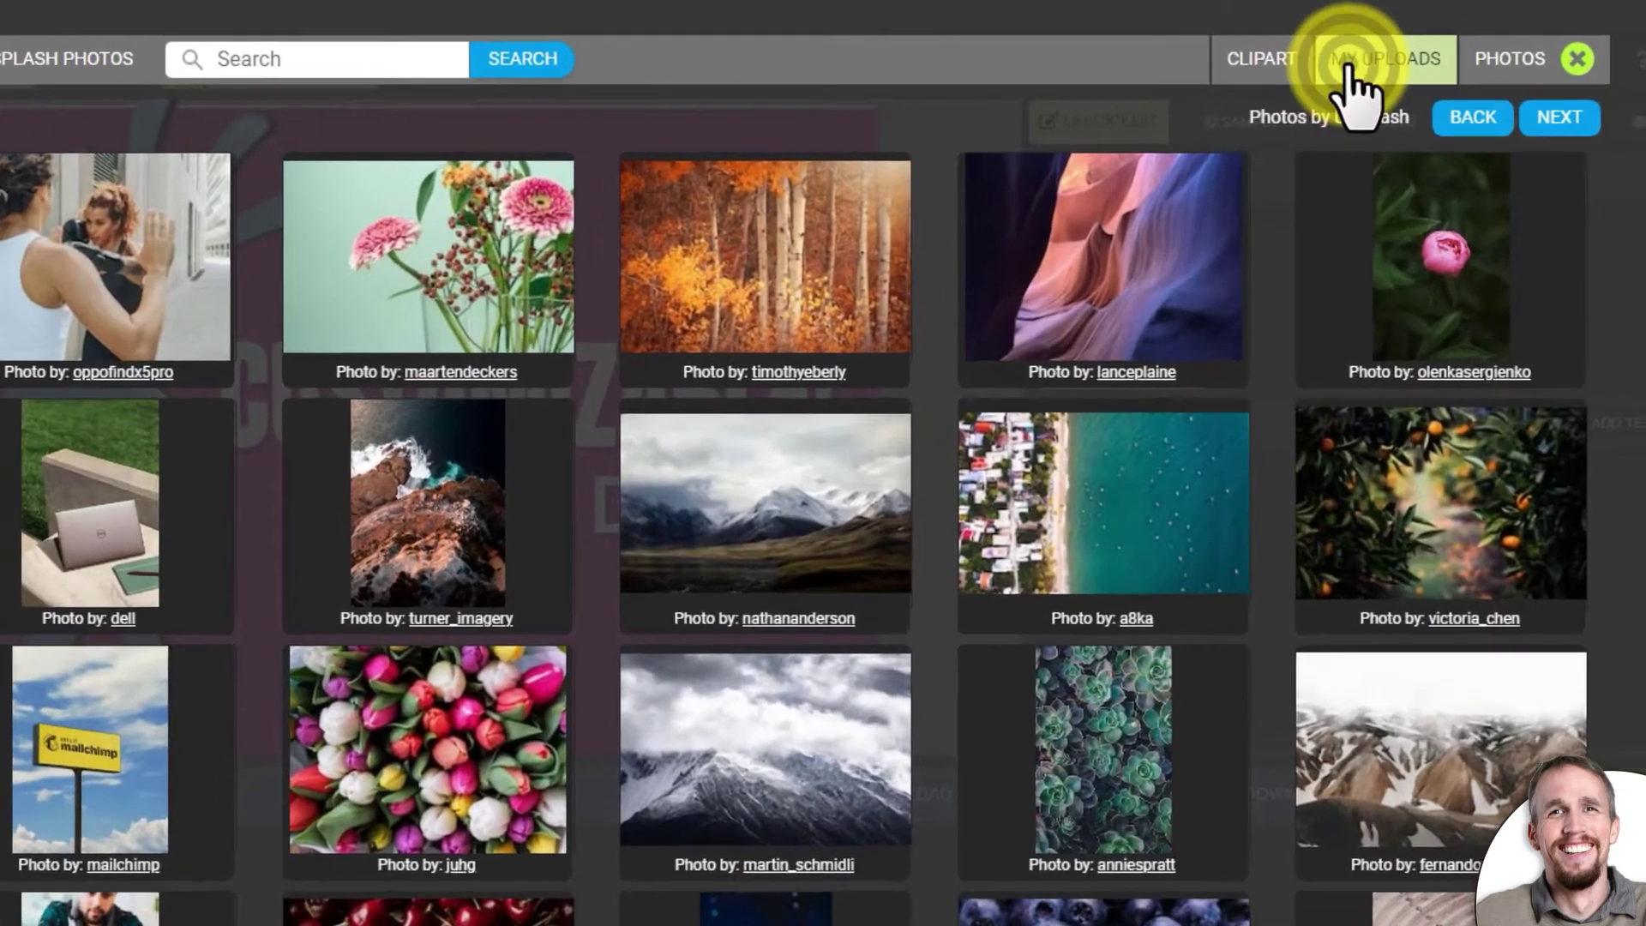
pyautogui.click(1384, 67)
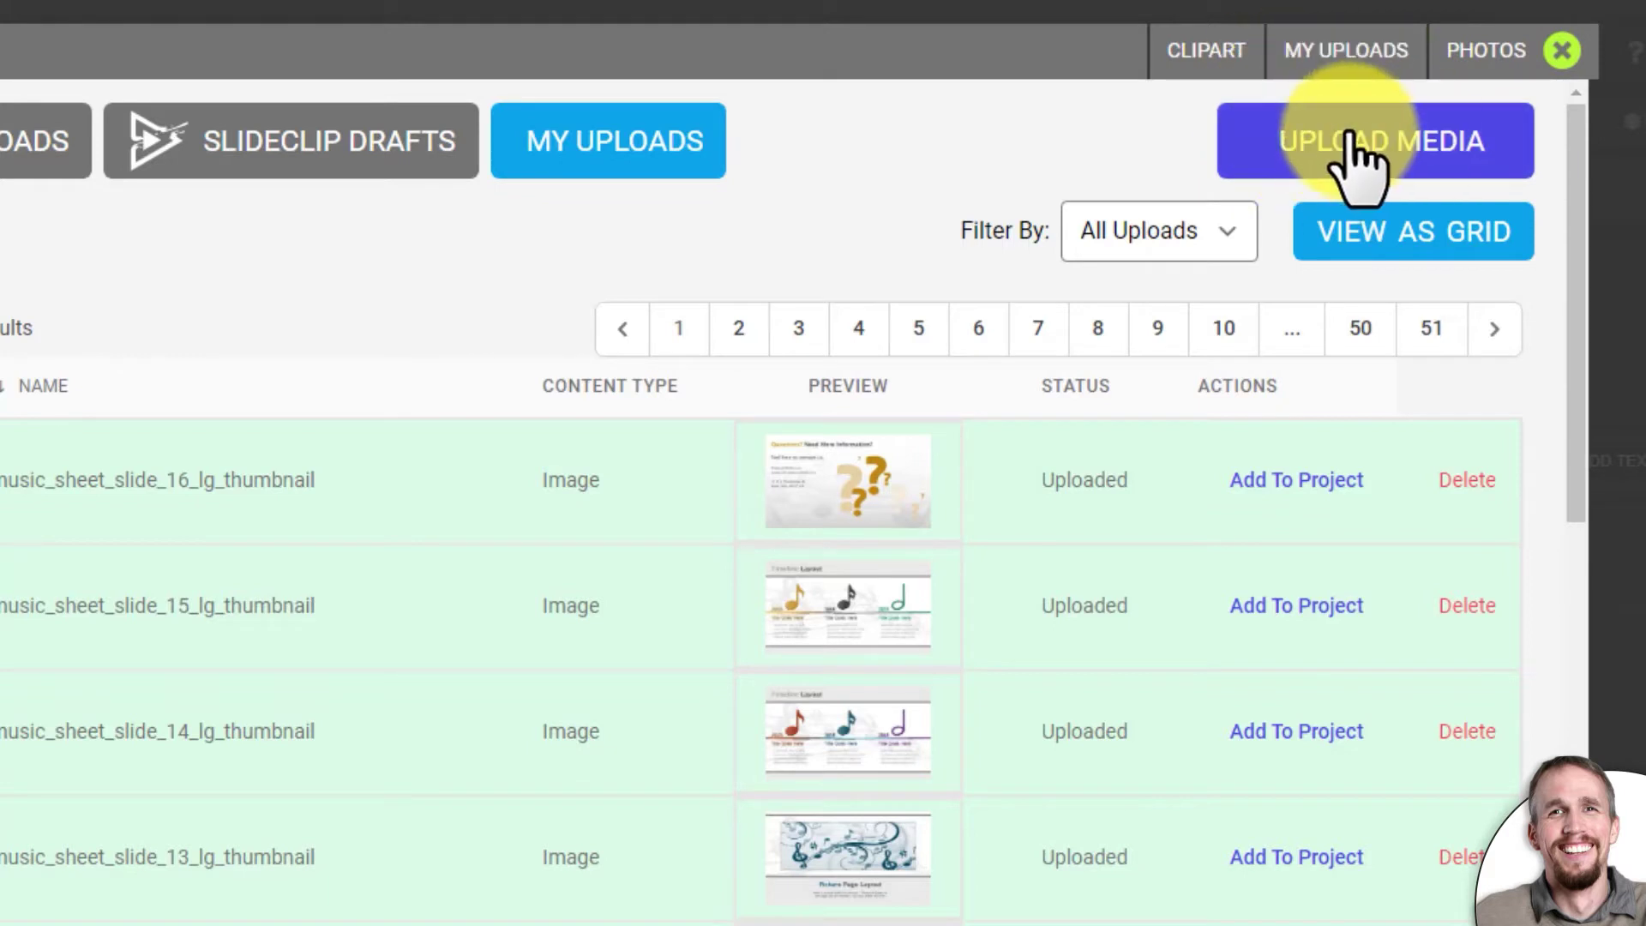
pyautogui.click(1399, 147)
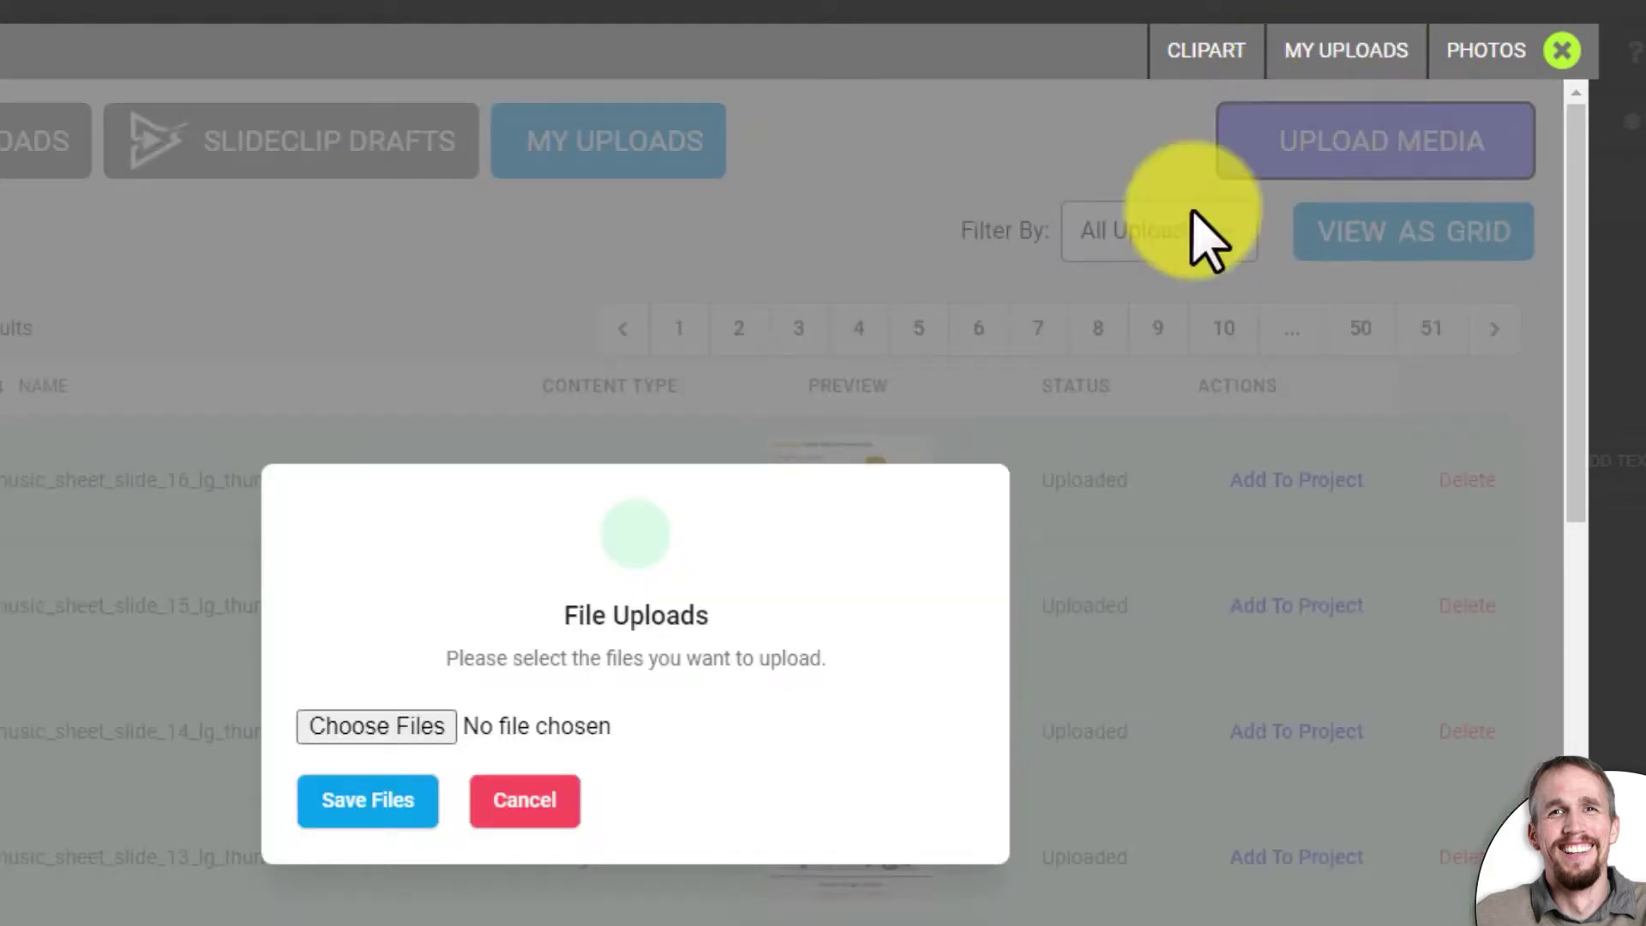
pyautogui.click(374, 728)
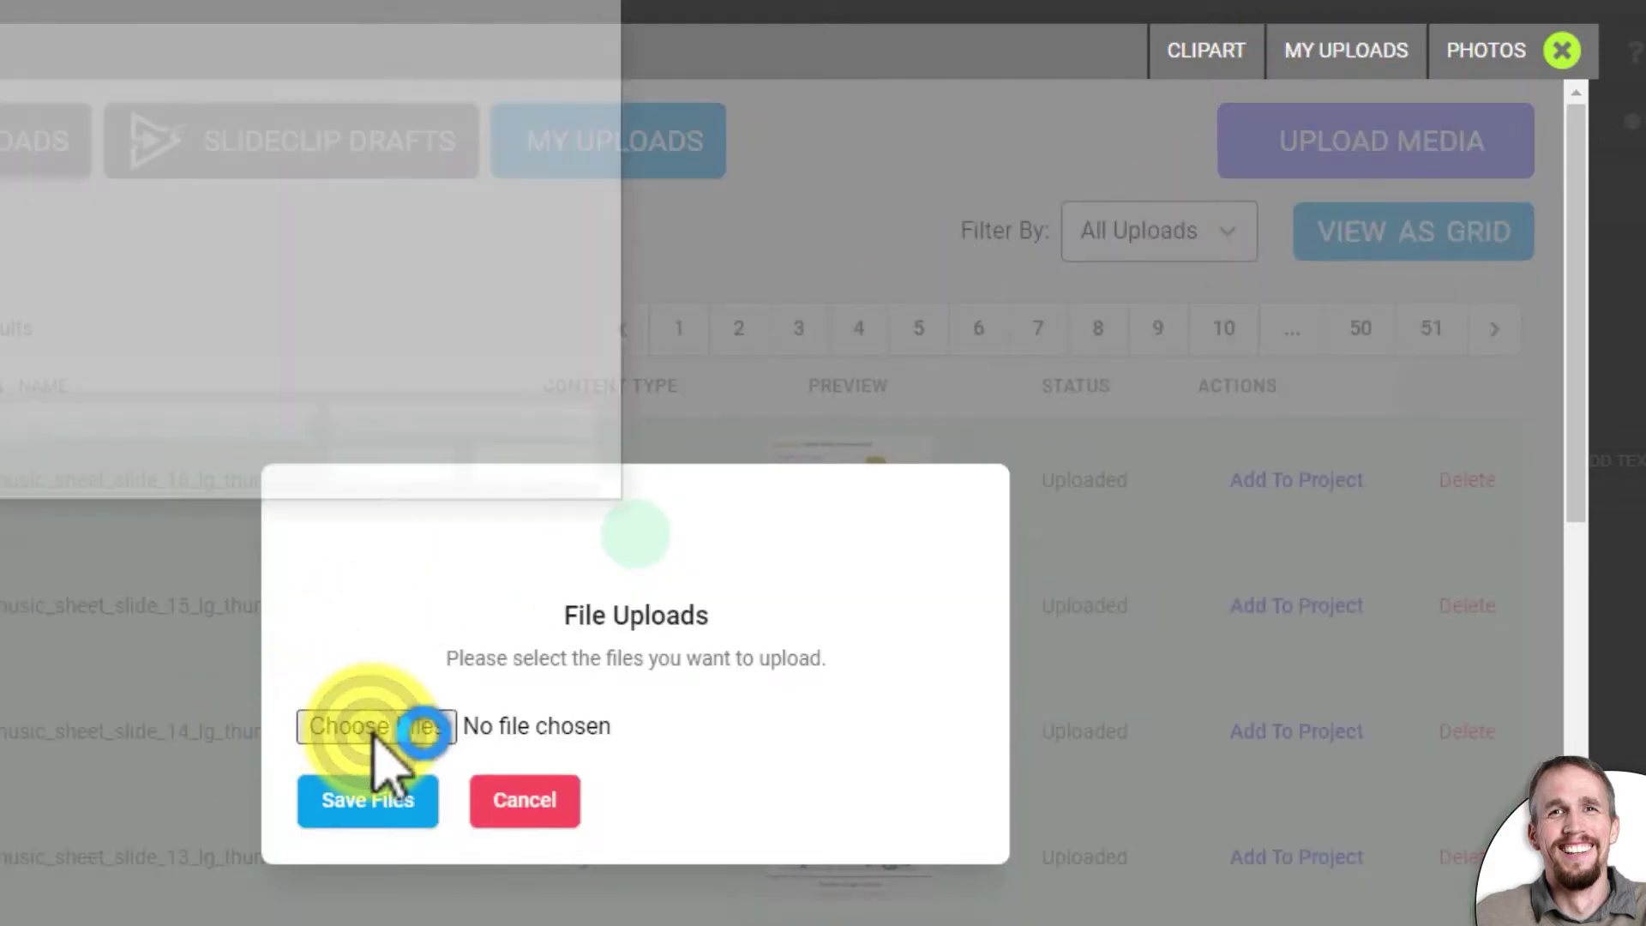
pyautogui.press('Escape')
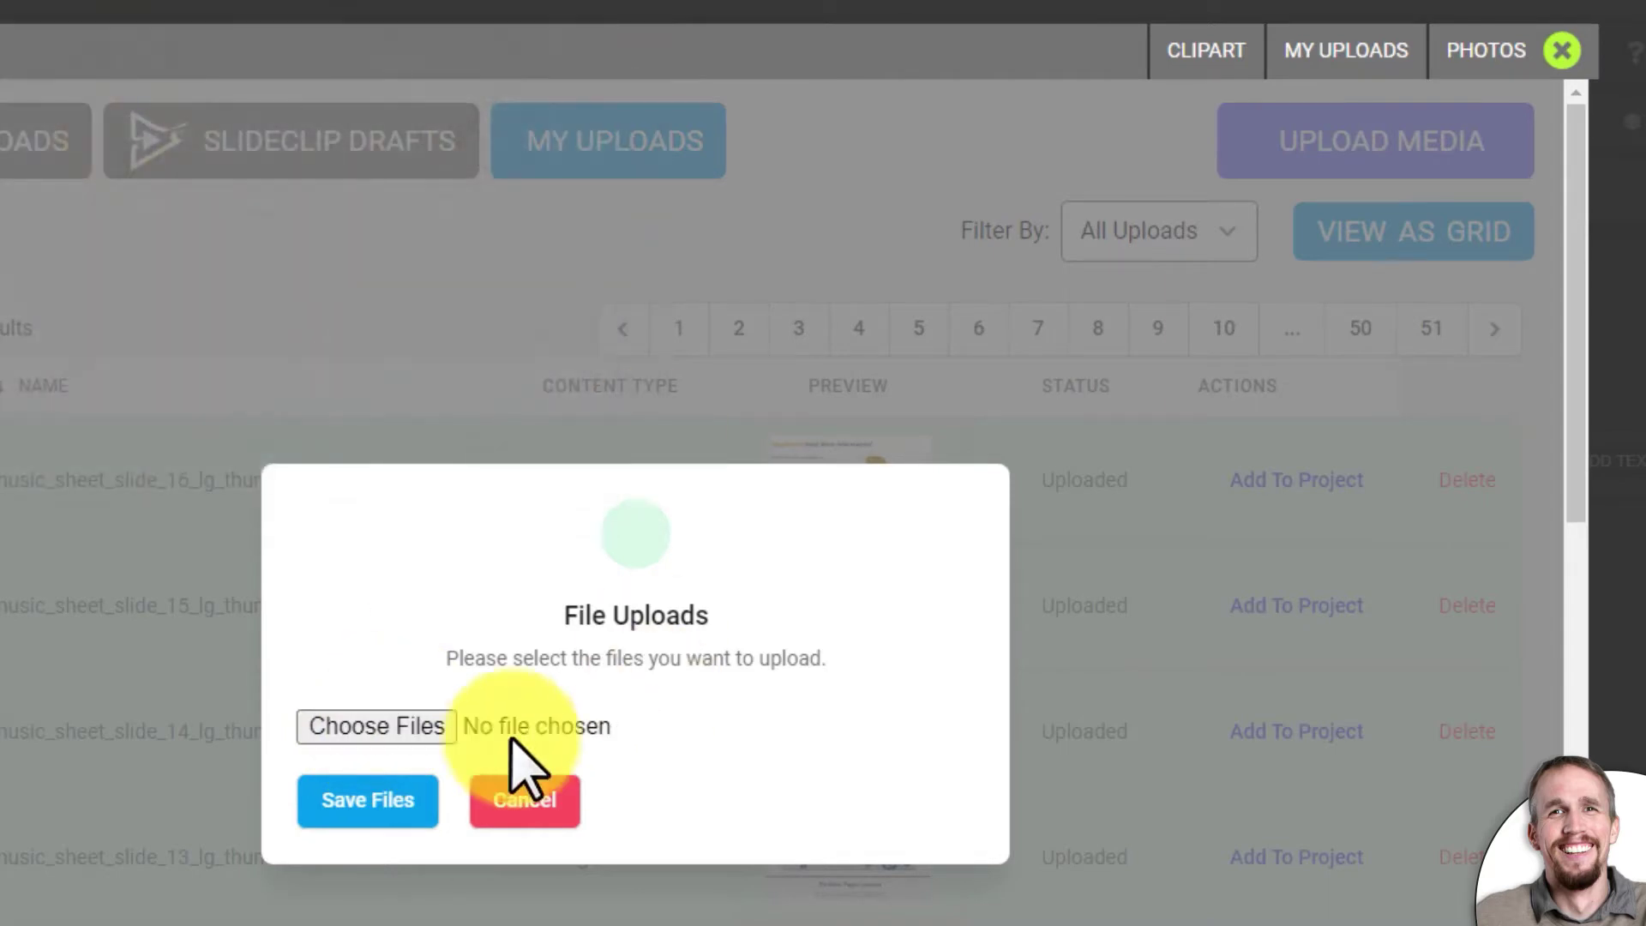
pyautogui.click(545, 806)
pyautogui.click(1198, 94)
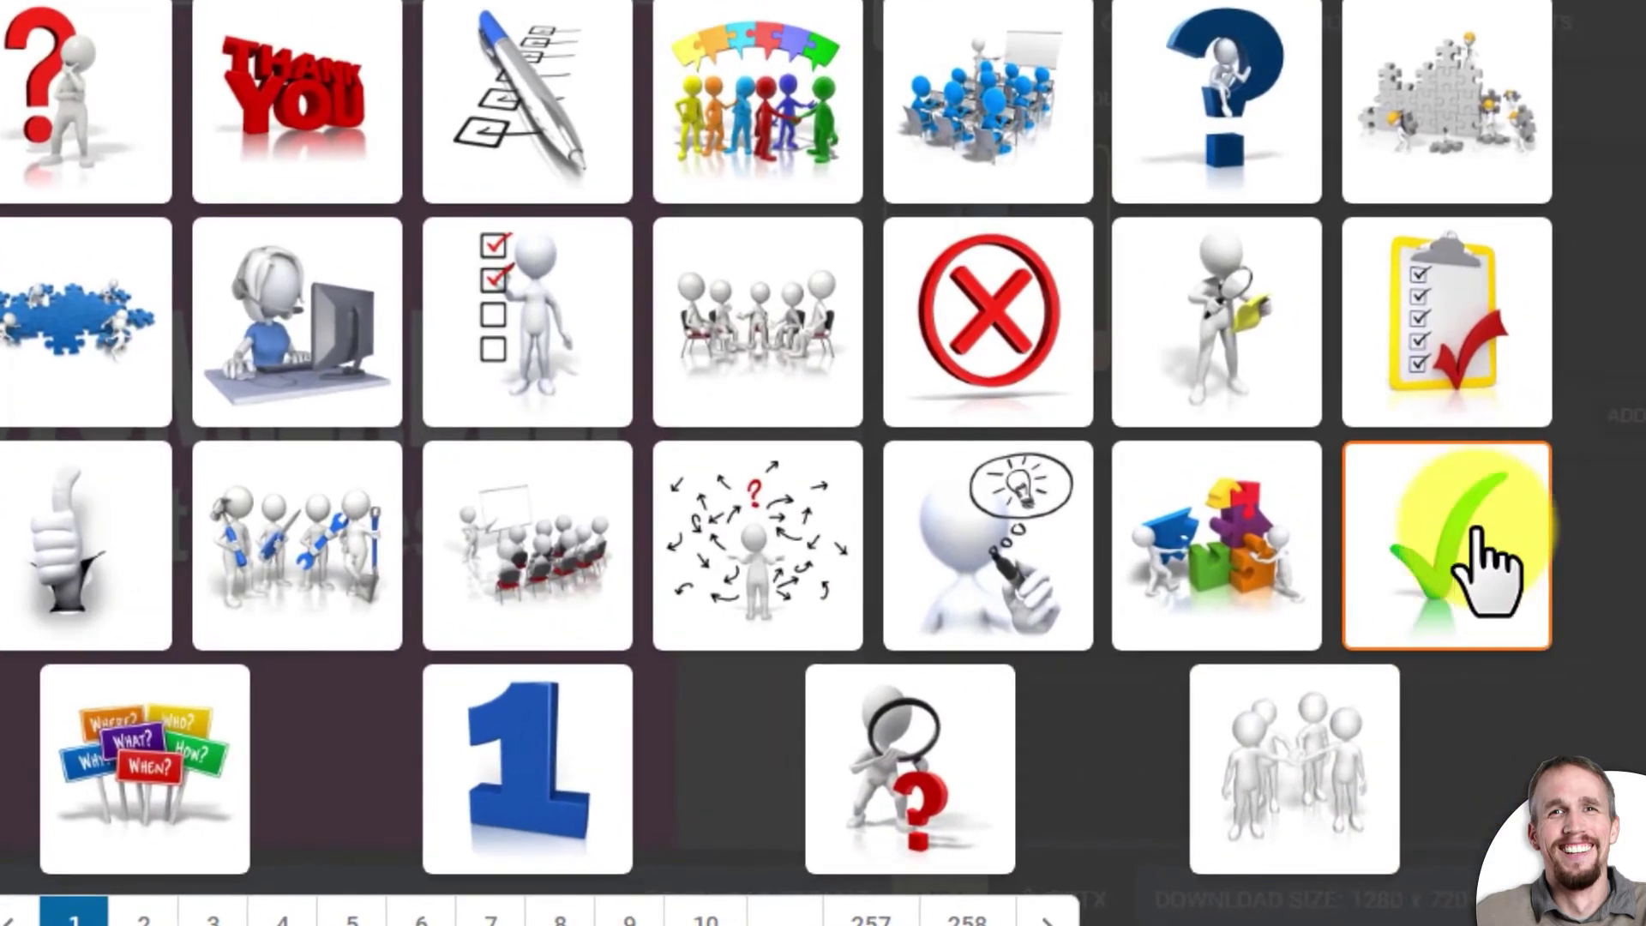
pyautogui.click(1474, 536)
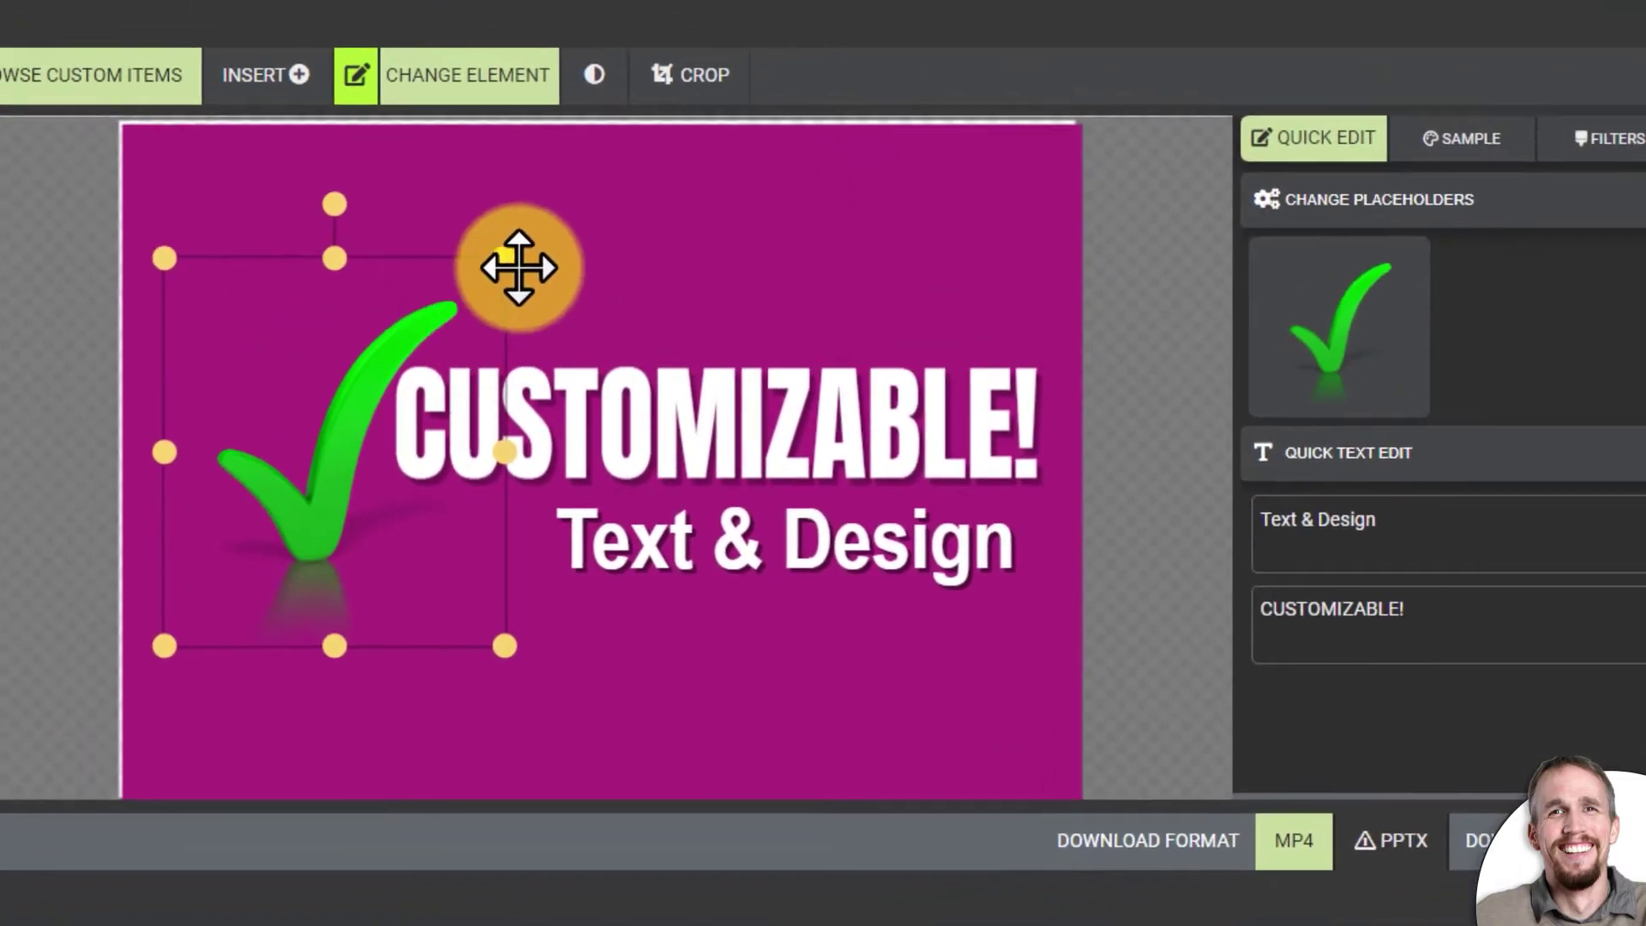
# Step: Enlarge the green check mark to fill the left side and nudge CUSTOMIZABLE! right
pyautogui.click(511, 261)
pyautogui.moveTo(588, 162); pyautogui.dragTo(683, 40)
pyautogui.moveTo(544, 231); pyautogui.dragTo(389, 334)
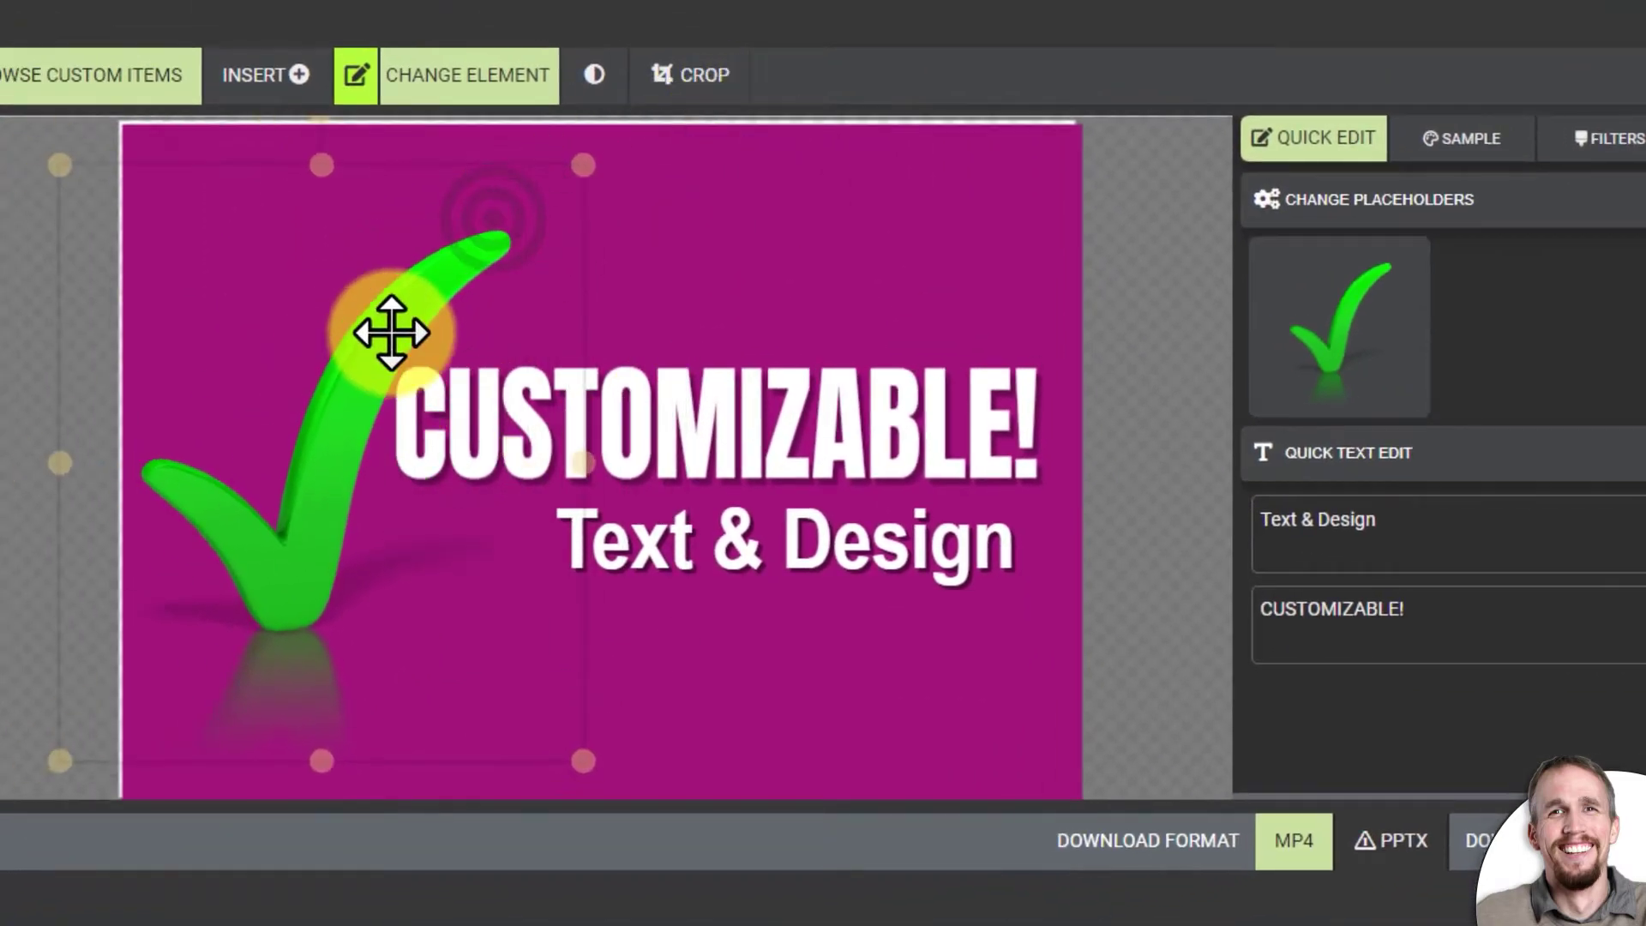
pyautogui.moveTo(606, 416)
pyautogui.mouseDown()
pyautogui.moveTo(643, 404)
pyautogui.moveTo(610, 392)
pyautogui.mouseUp()
pyautogui.click(429, 300)
pyautogui.click(603, 396)
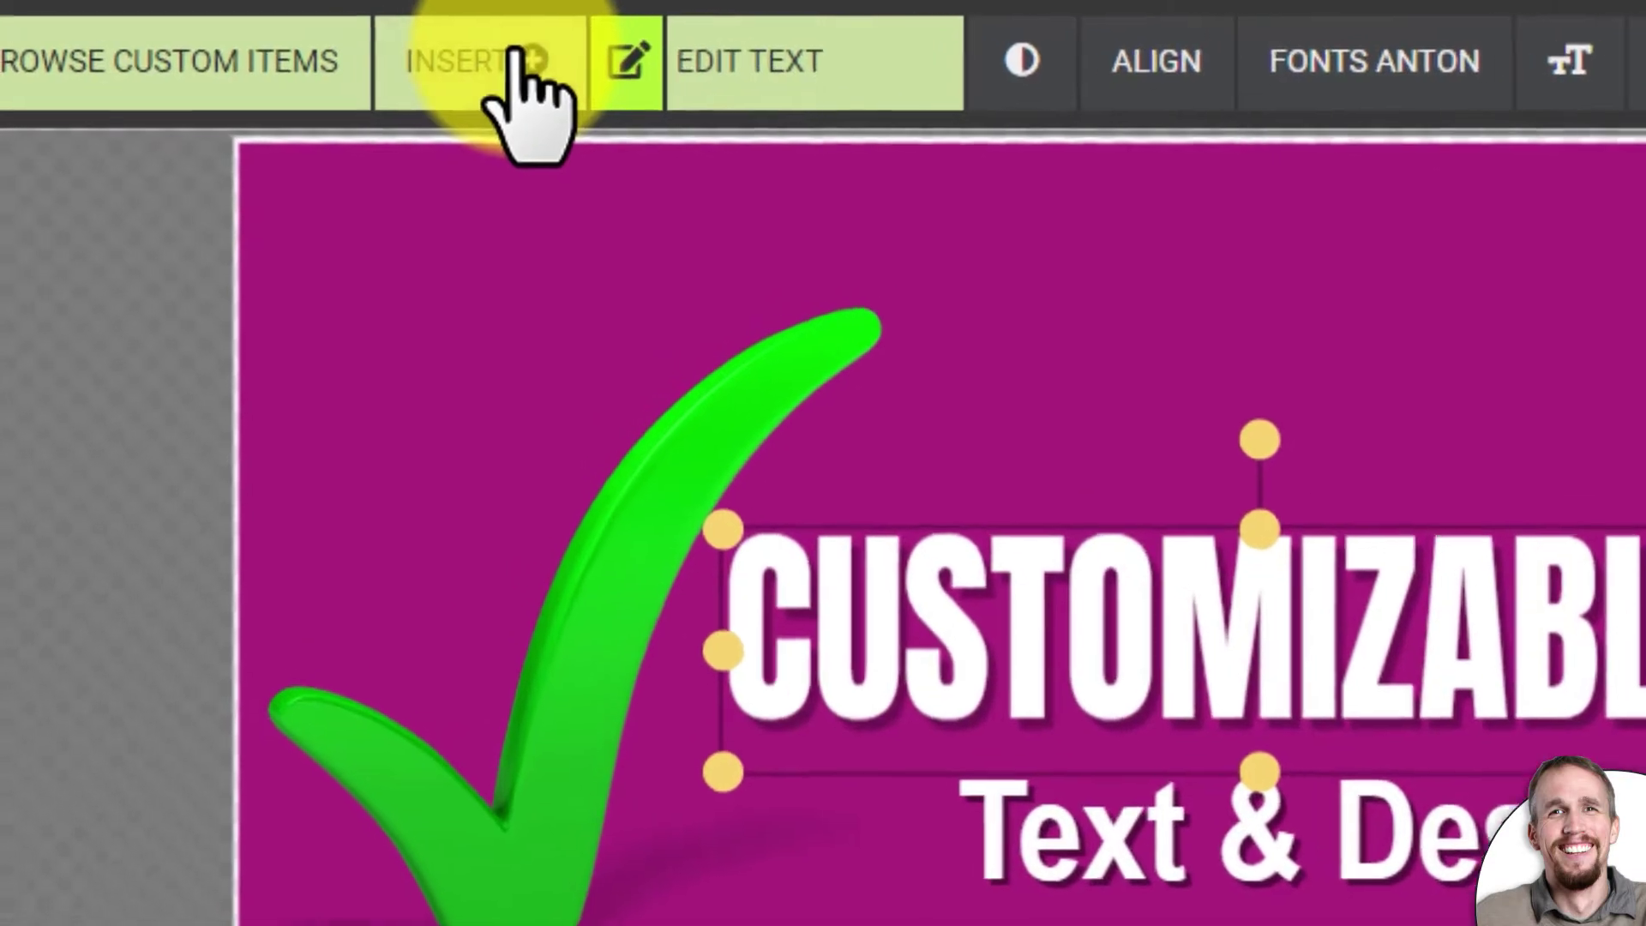
pyautogui.click(341, 65)
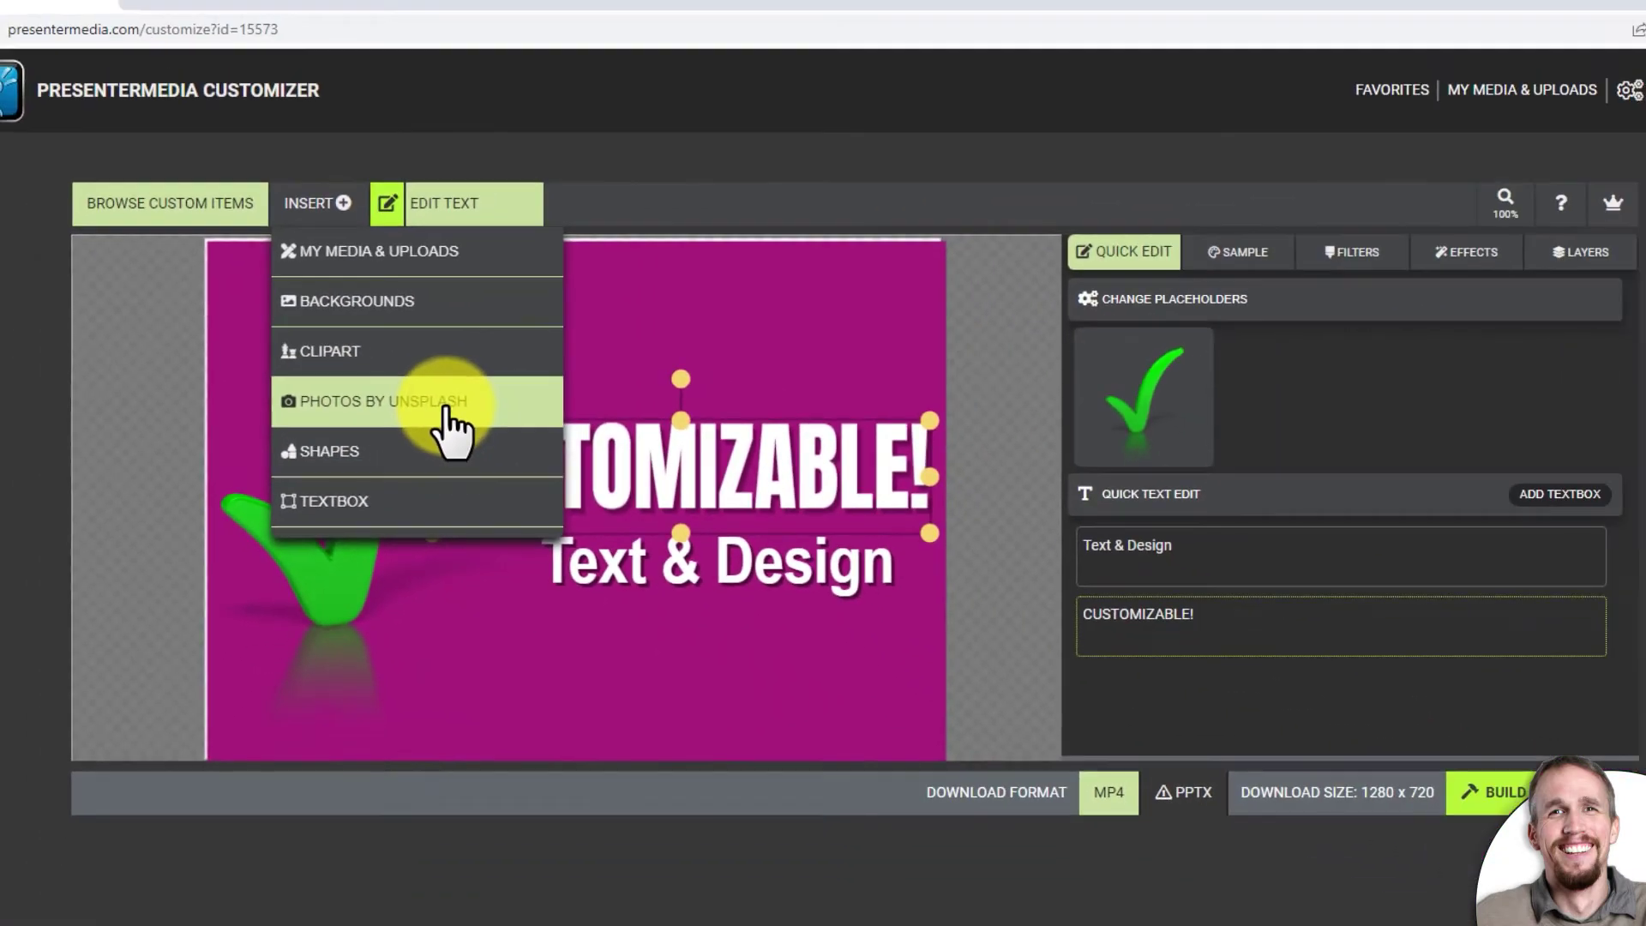
# Step: Insert a snowy mountain photo from Unsplash and enlarge it to cover the canvas
pyautogui.click(546, 497)
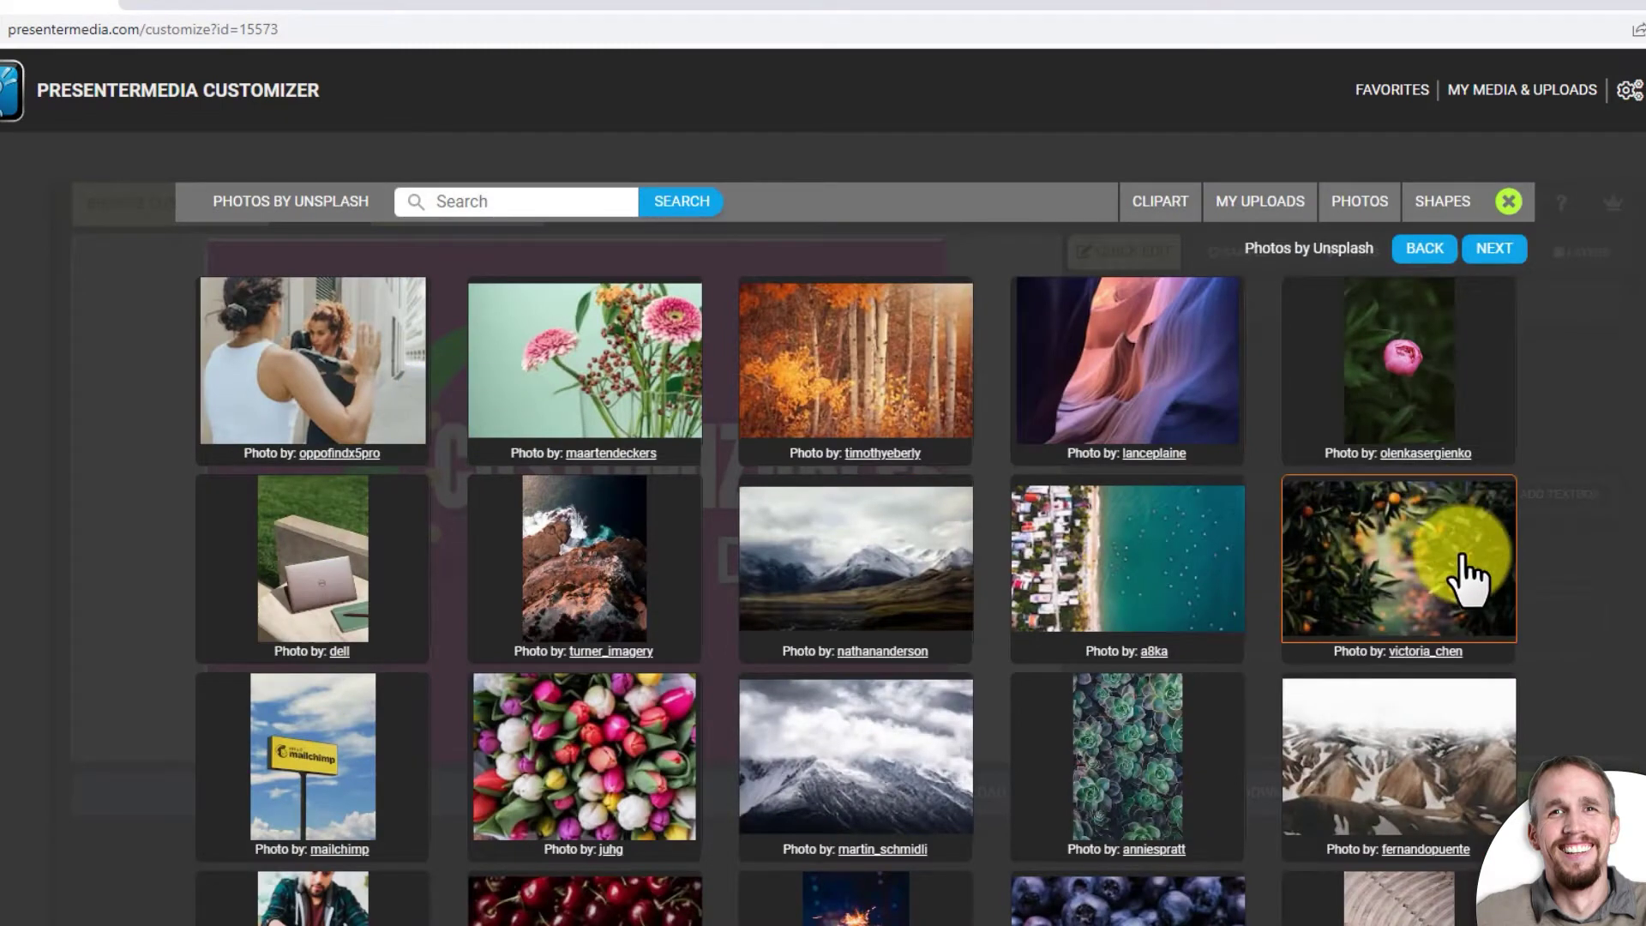
pyautogui.scroll(-2, 1468, 579)
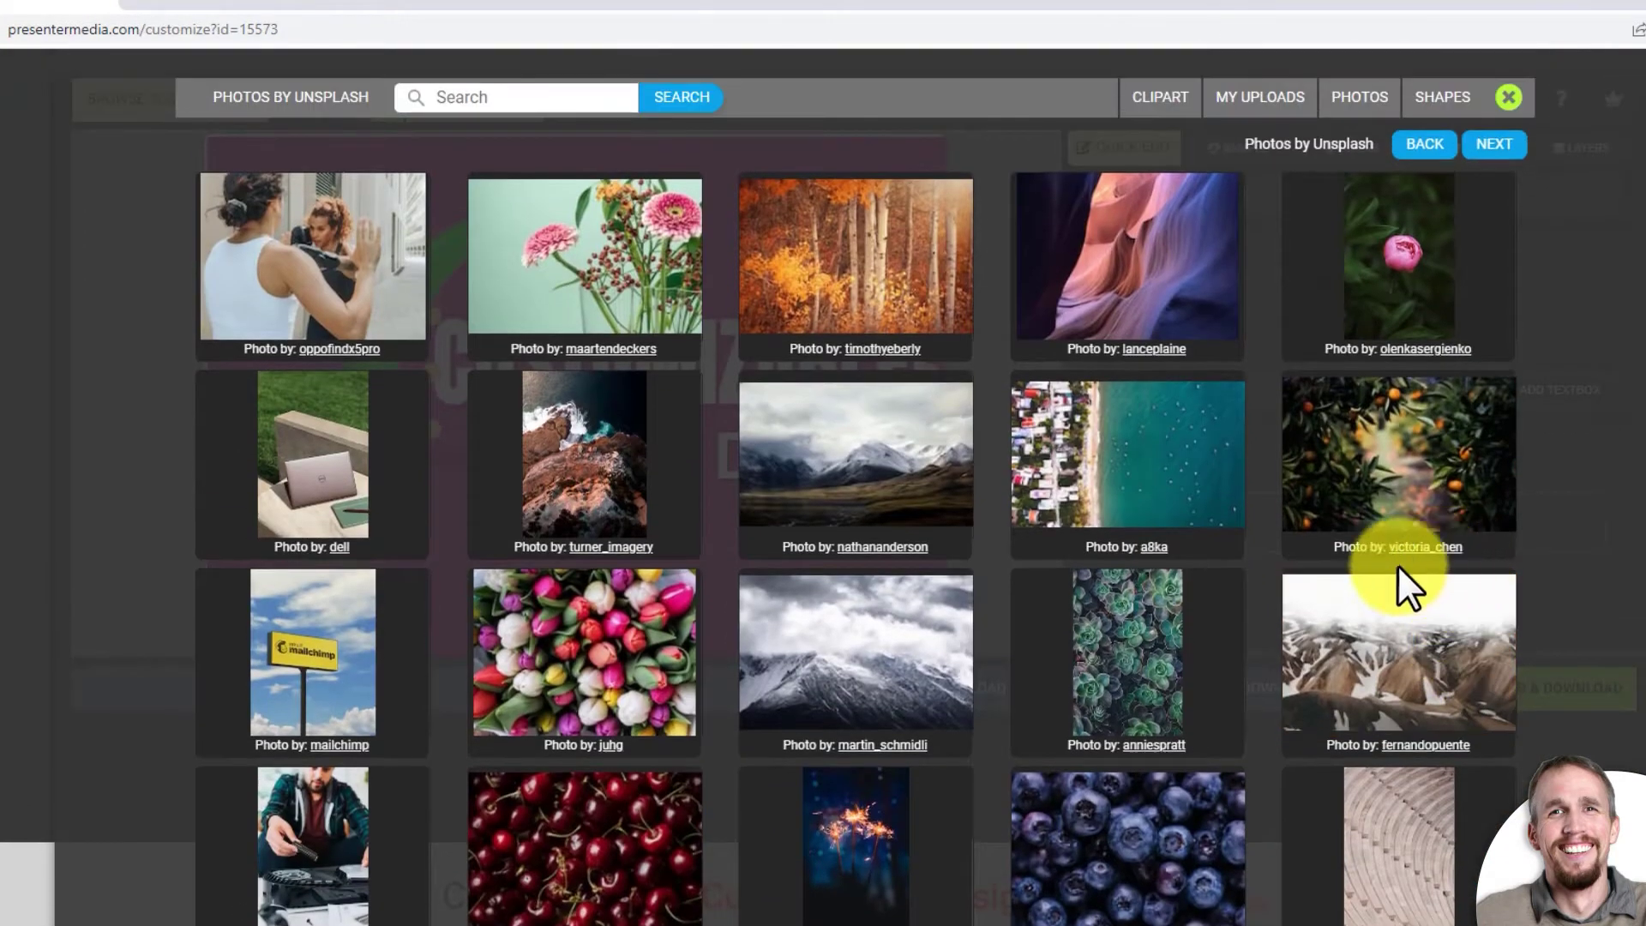
pyautogui.click(900, 671)
pyautogui.moveTo(606, 312); pyautogui.dragTo(543, 261)
pyautogui.moveTo(812, 543); pyautogui.dragTo(999, 677)
pyautogui.moveTo(928, 557); pyautogui.dragTo(912, 551)
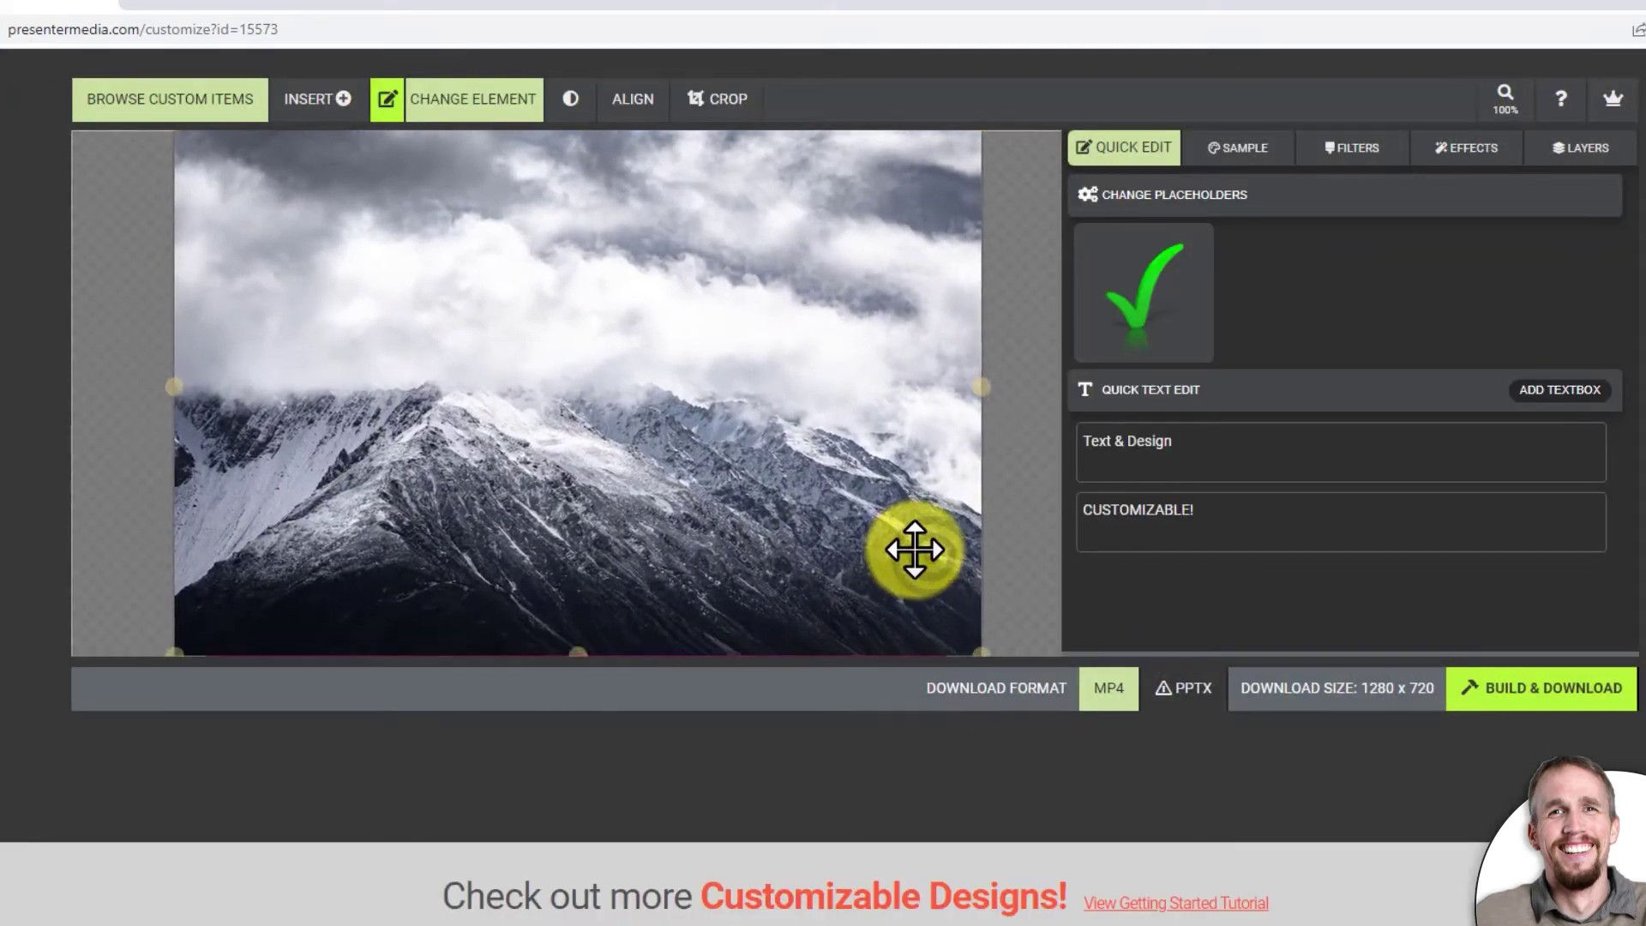
pyautogui.click(1586, 150)
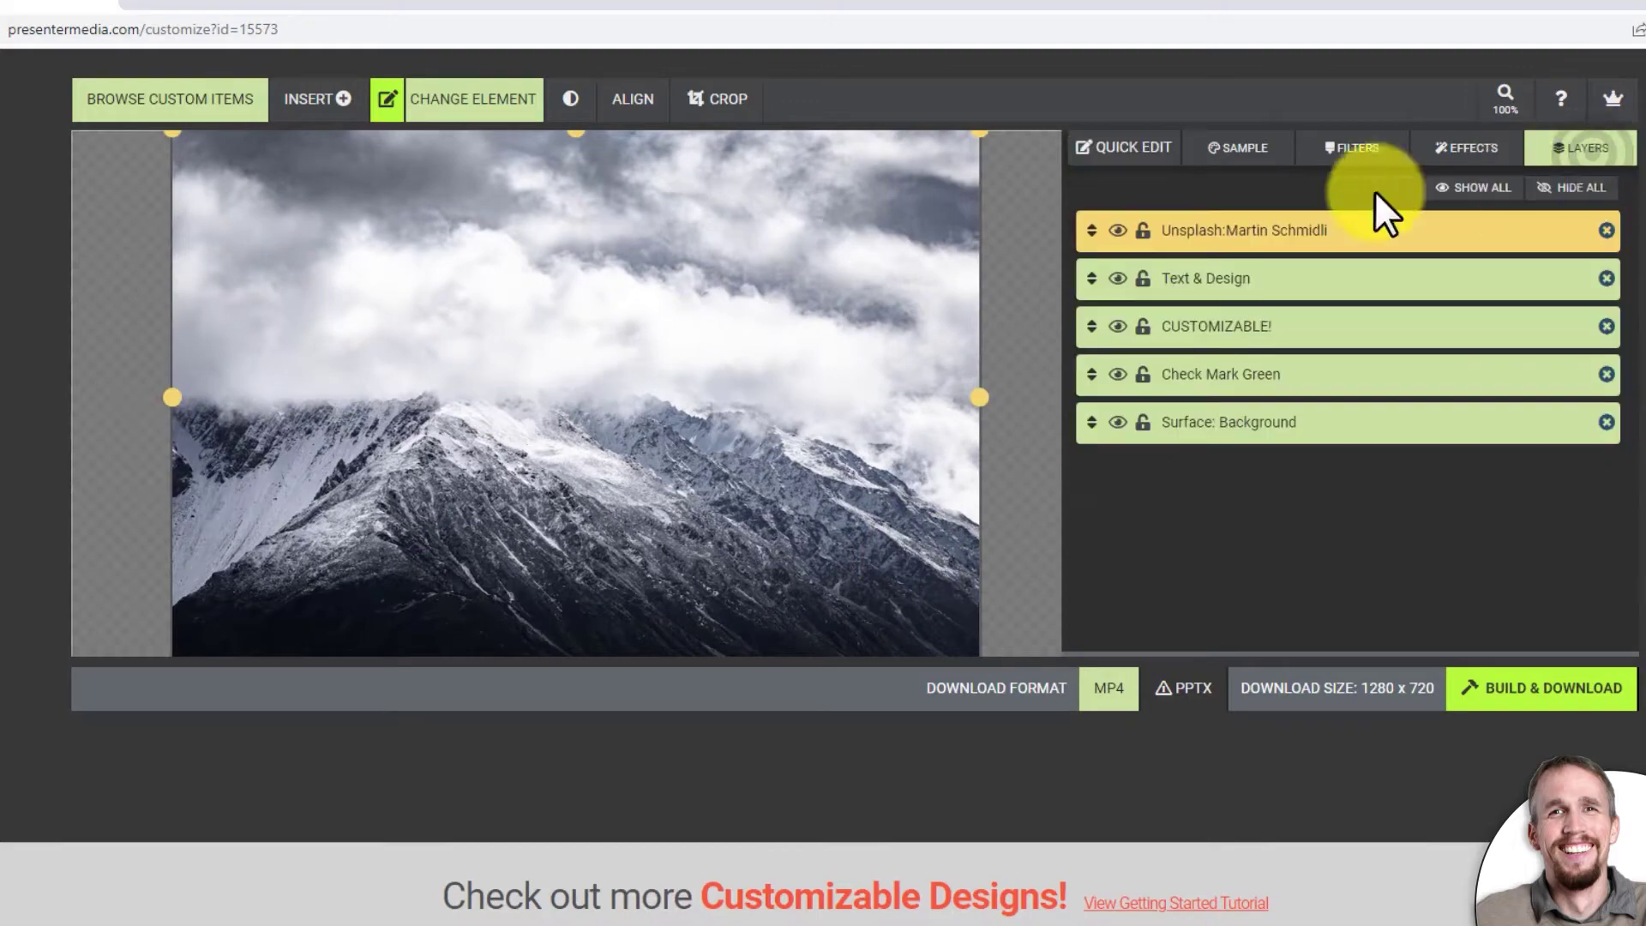
# Step: Send the mountain photo to the back, then send the purple background behind it
pyautogui.rightClick(570, 242)
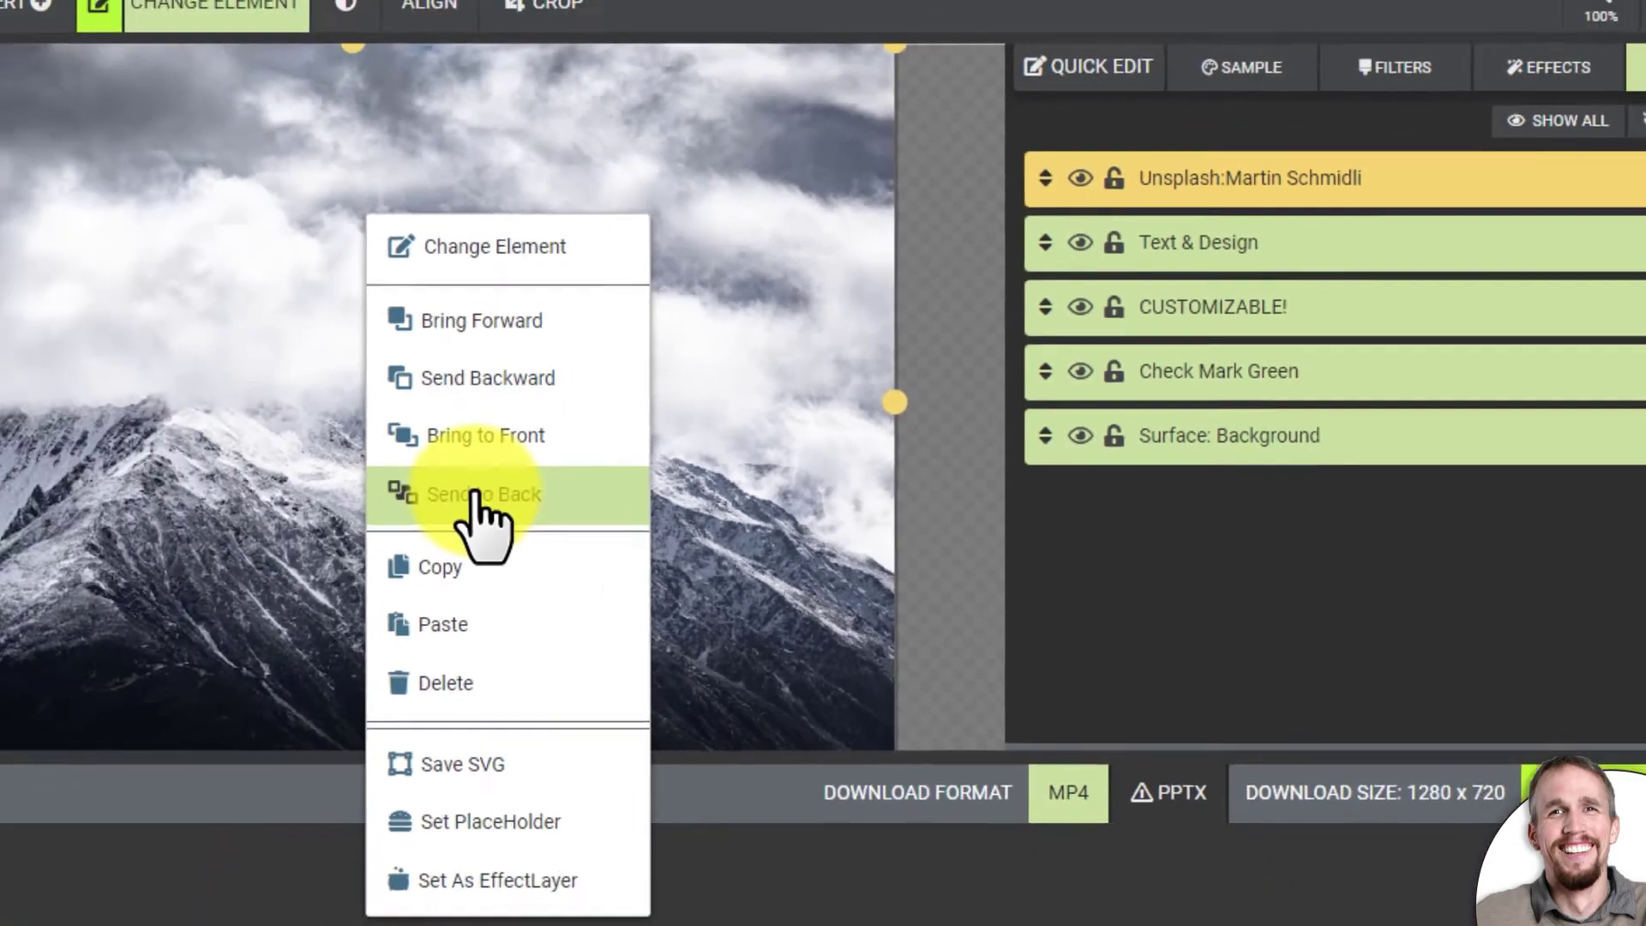
pyautogui.click(164, 536)
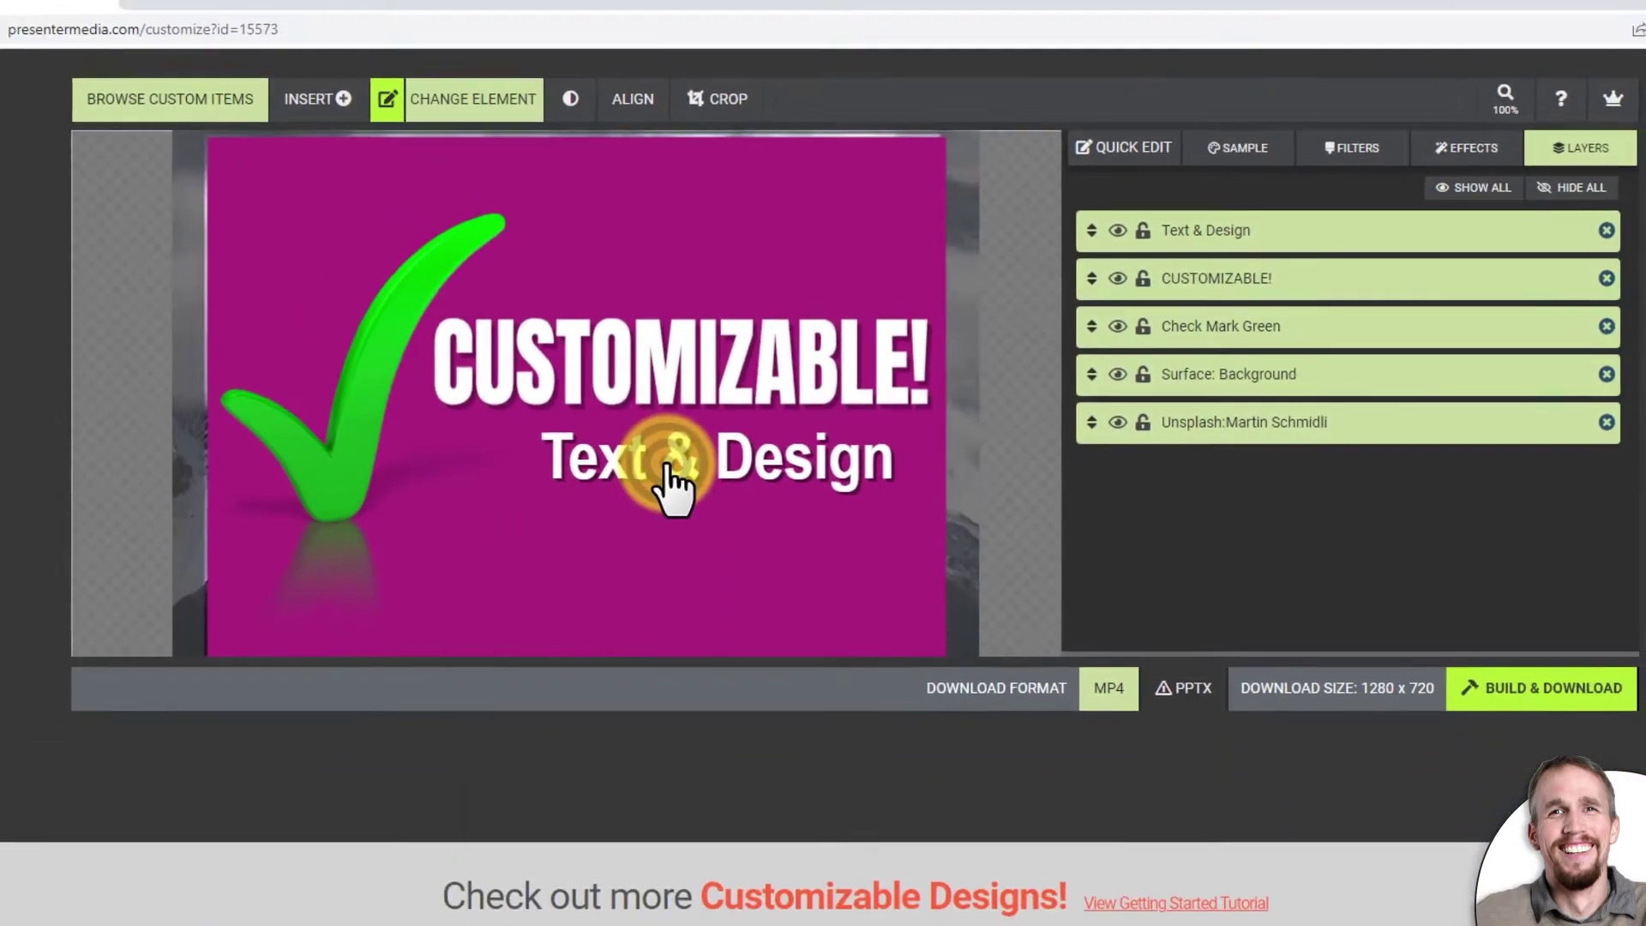
pyautogui.click(286, 211)
pyautogui.click(303, 199)
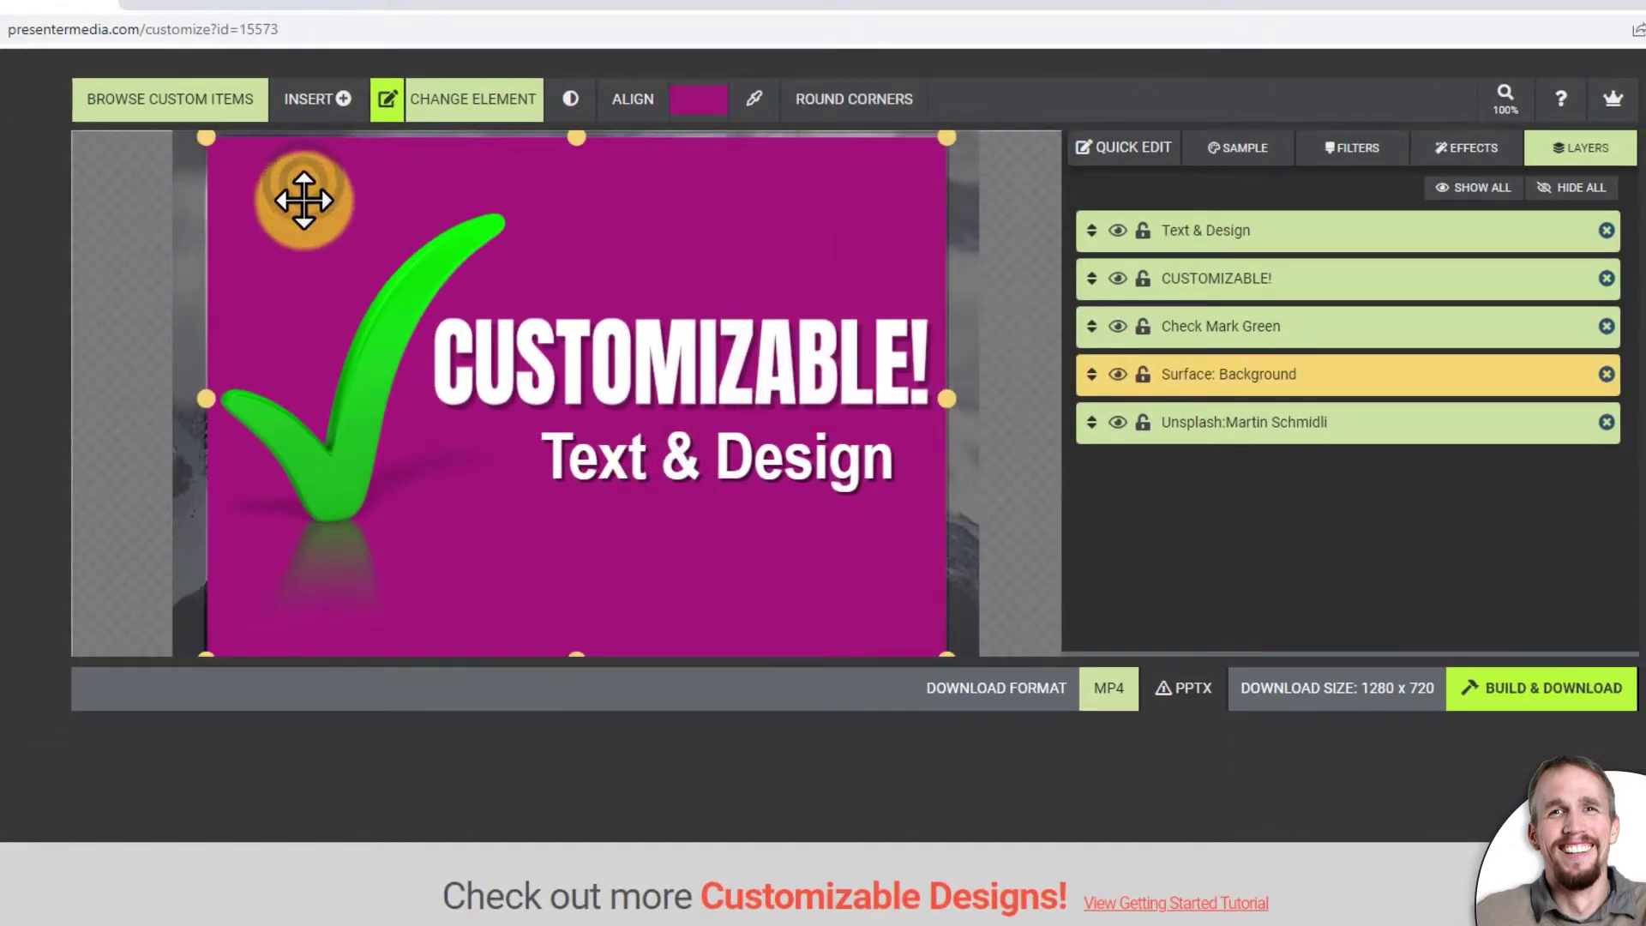
pyautogui.rightClick(374, 183)
pyautogui.click(482, 416)
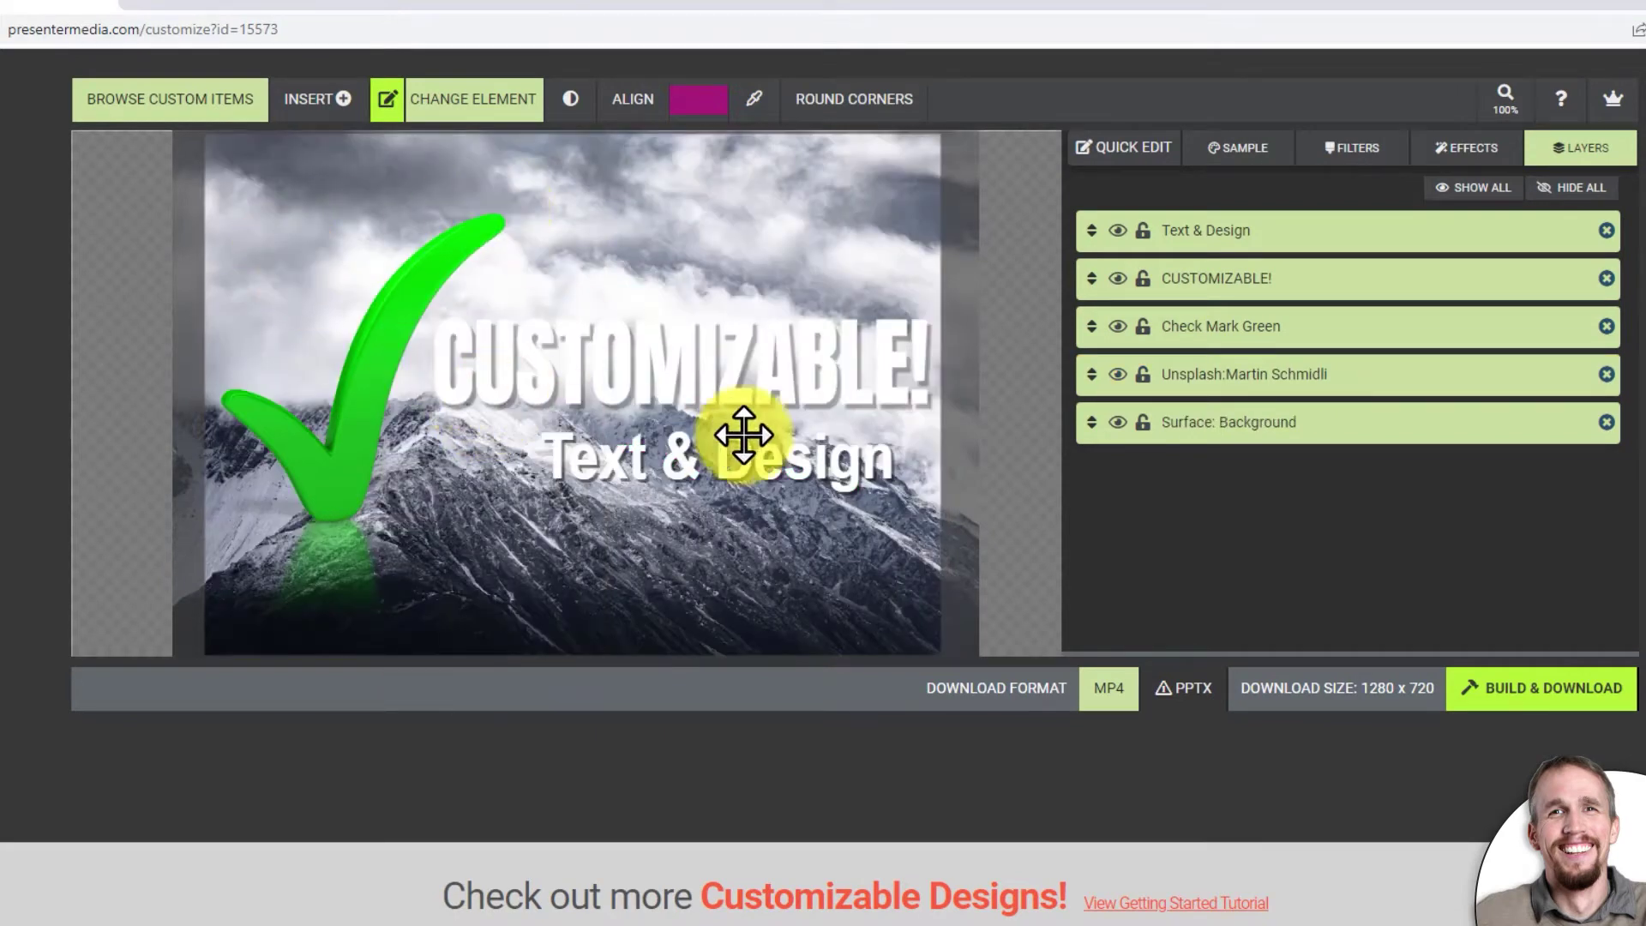
pyautogui.click(279, 196)
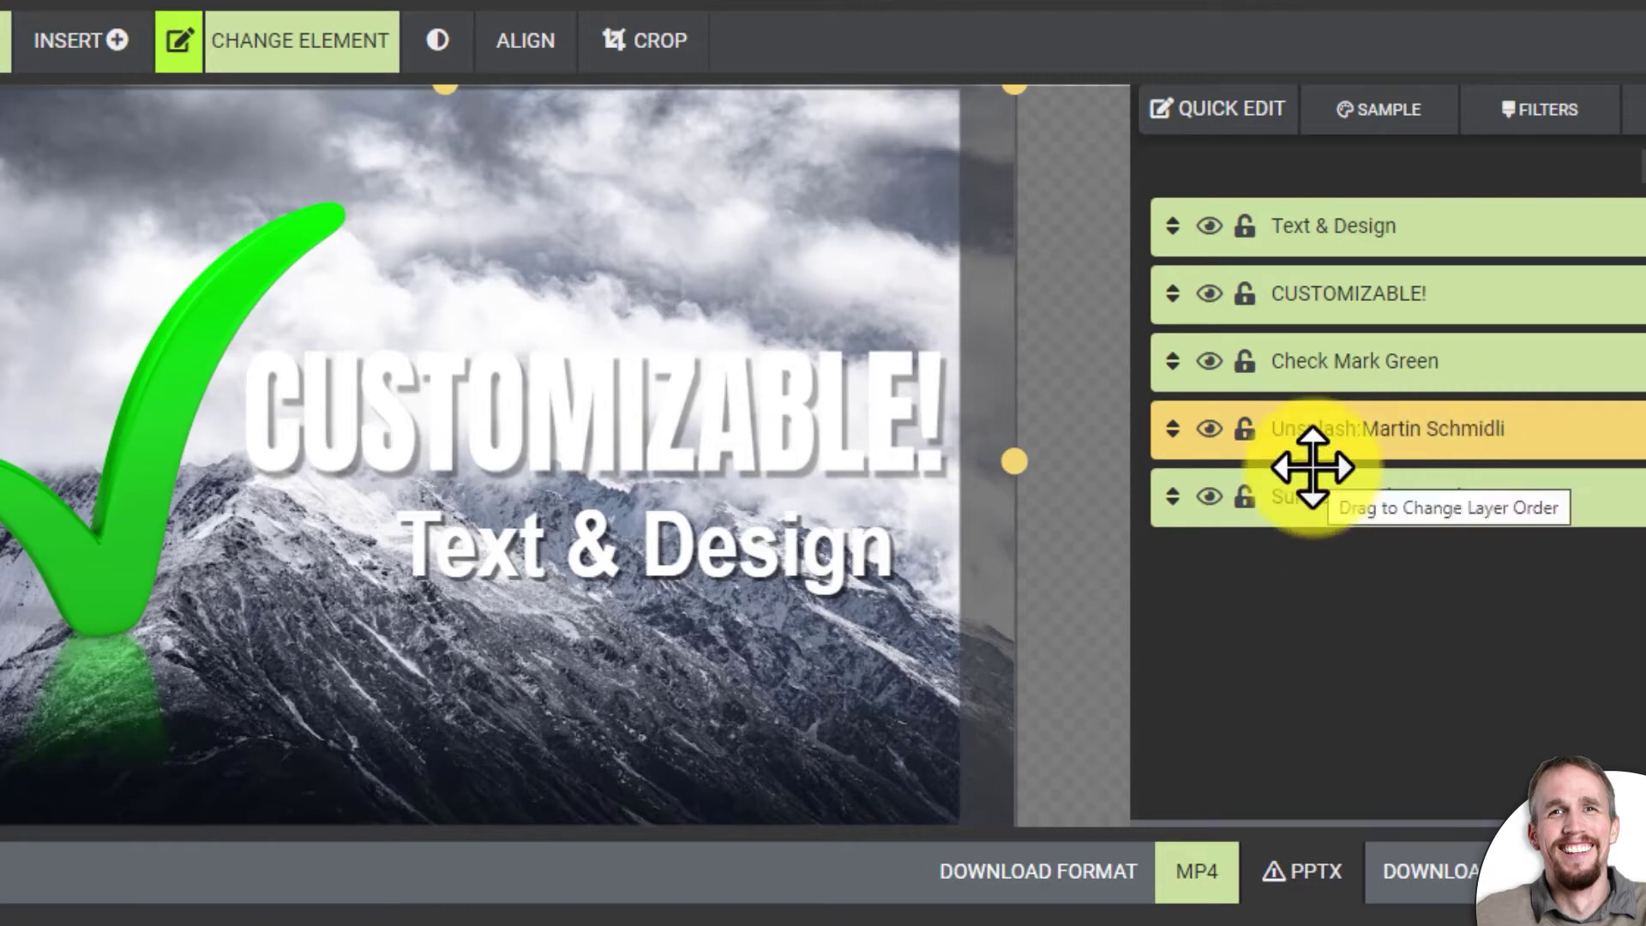
pyautogui.moveTo(1324, 502); pyautogui.dragTo(1386, 611)
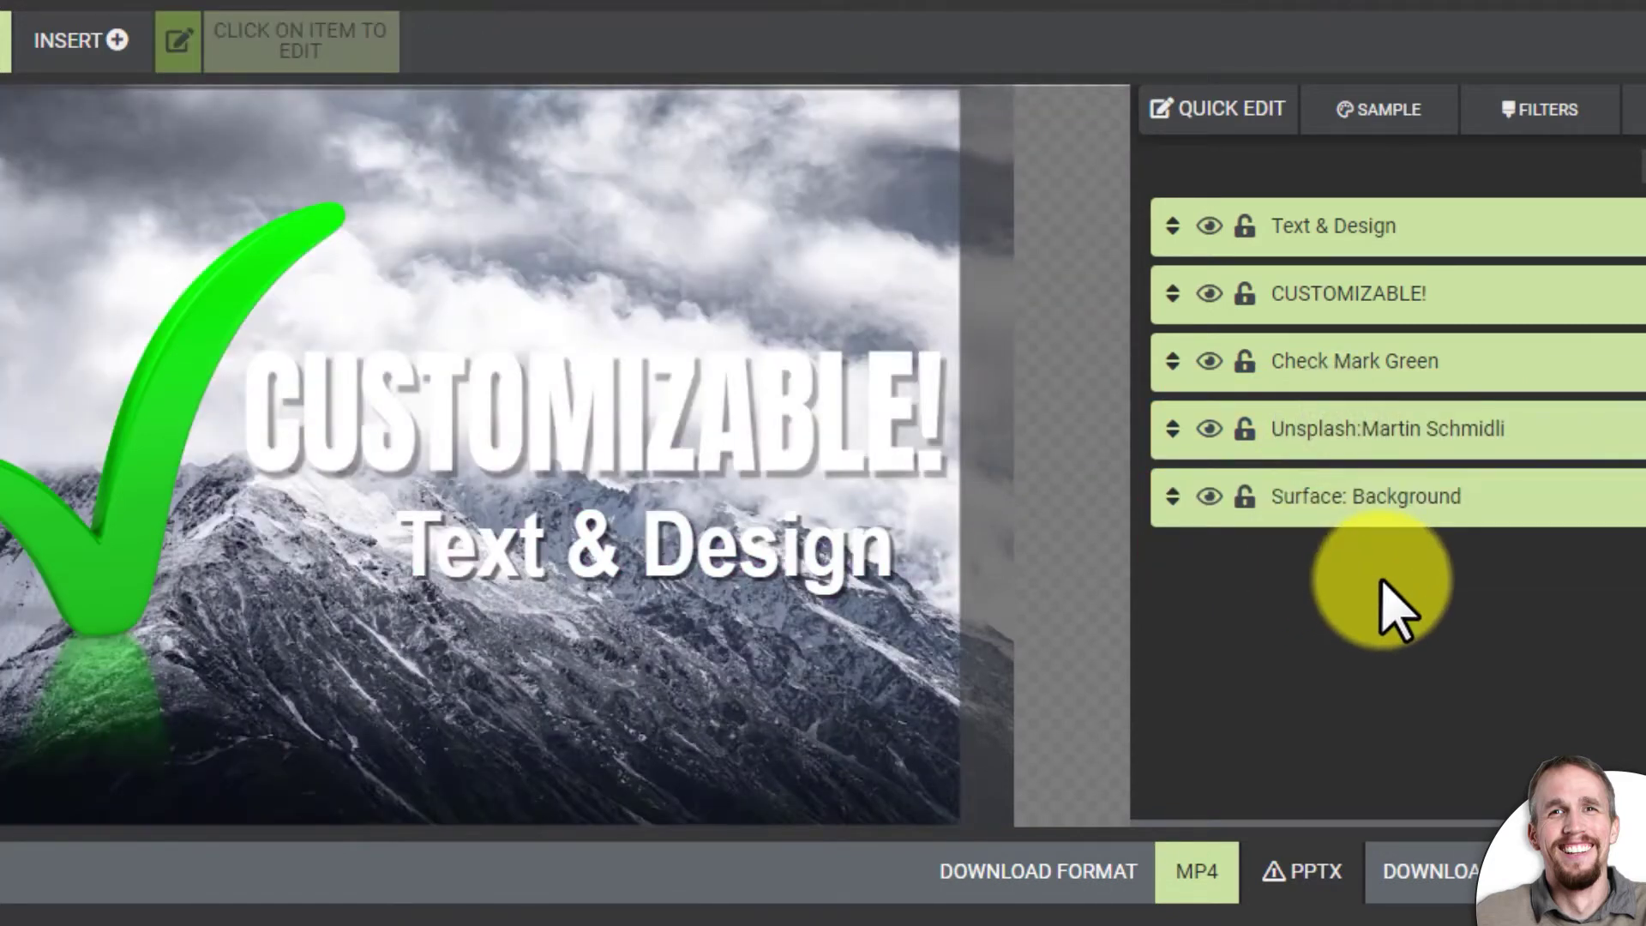
pyautogui.click(737, 390)
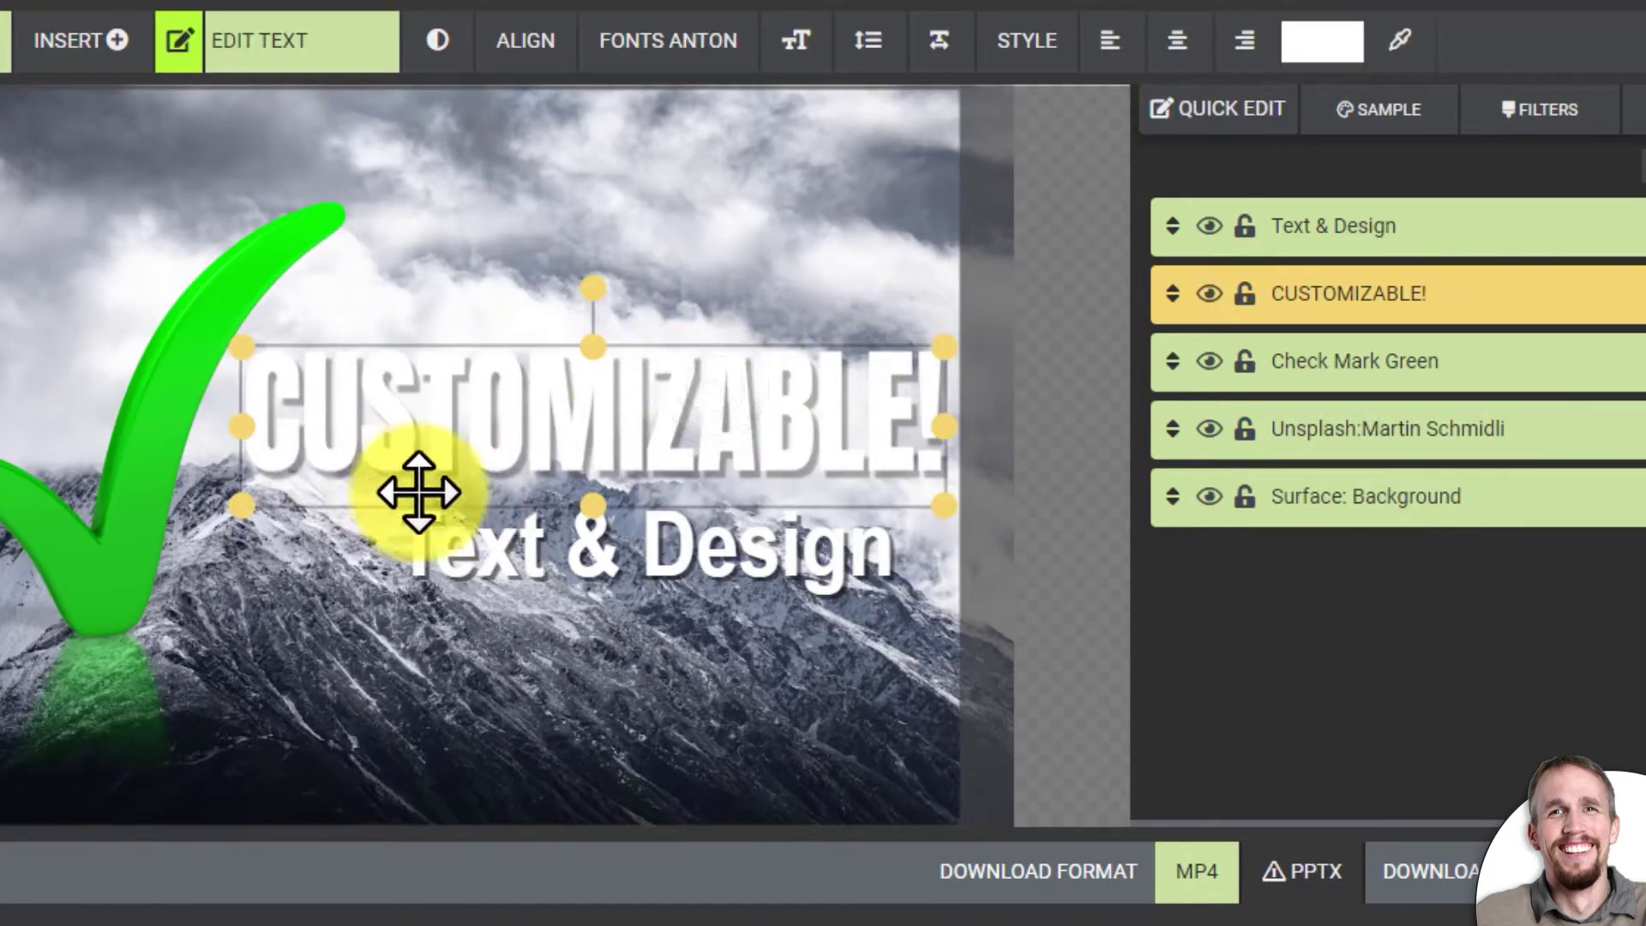
# Step: Colour CUSTOMIZABLE! with the check mark's green using the eyedropper
pyautogui.click(1323, 47)
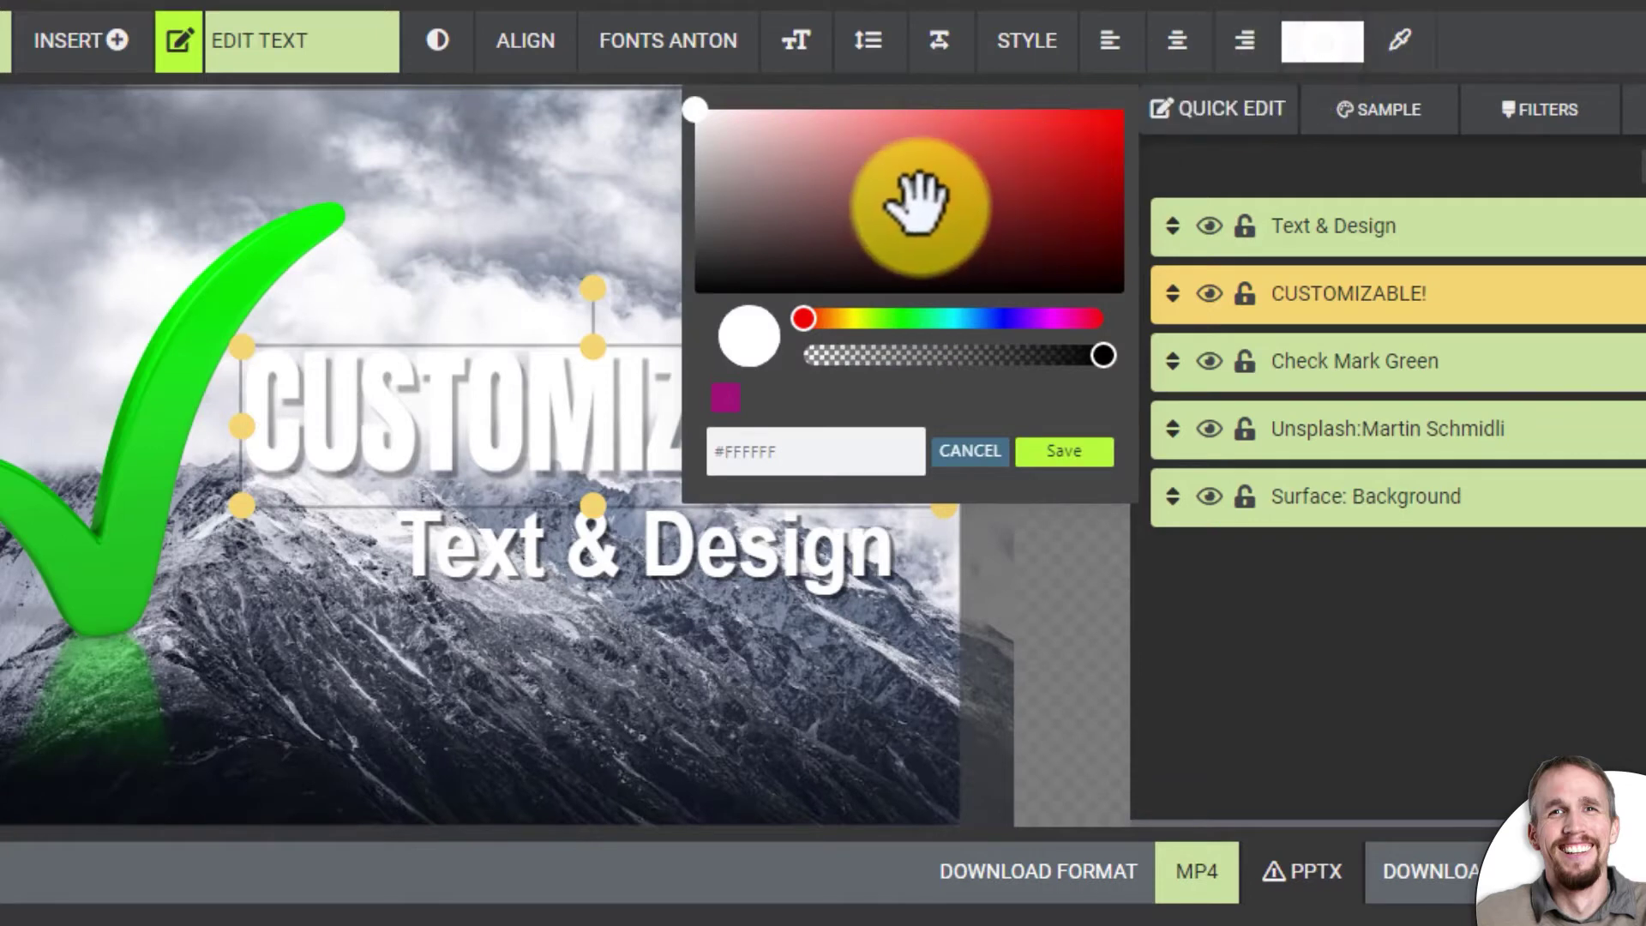
pyautogui.moveTo(866, 215); pyautogui.dragTo(698, 257)
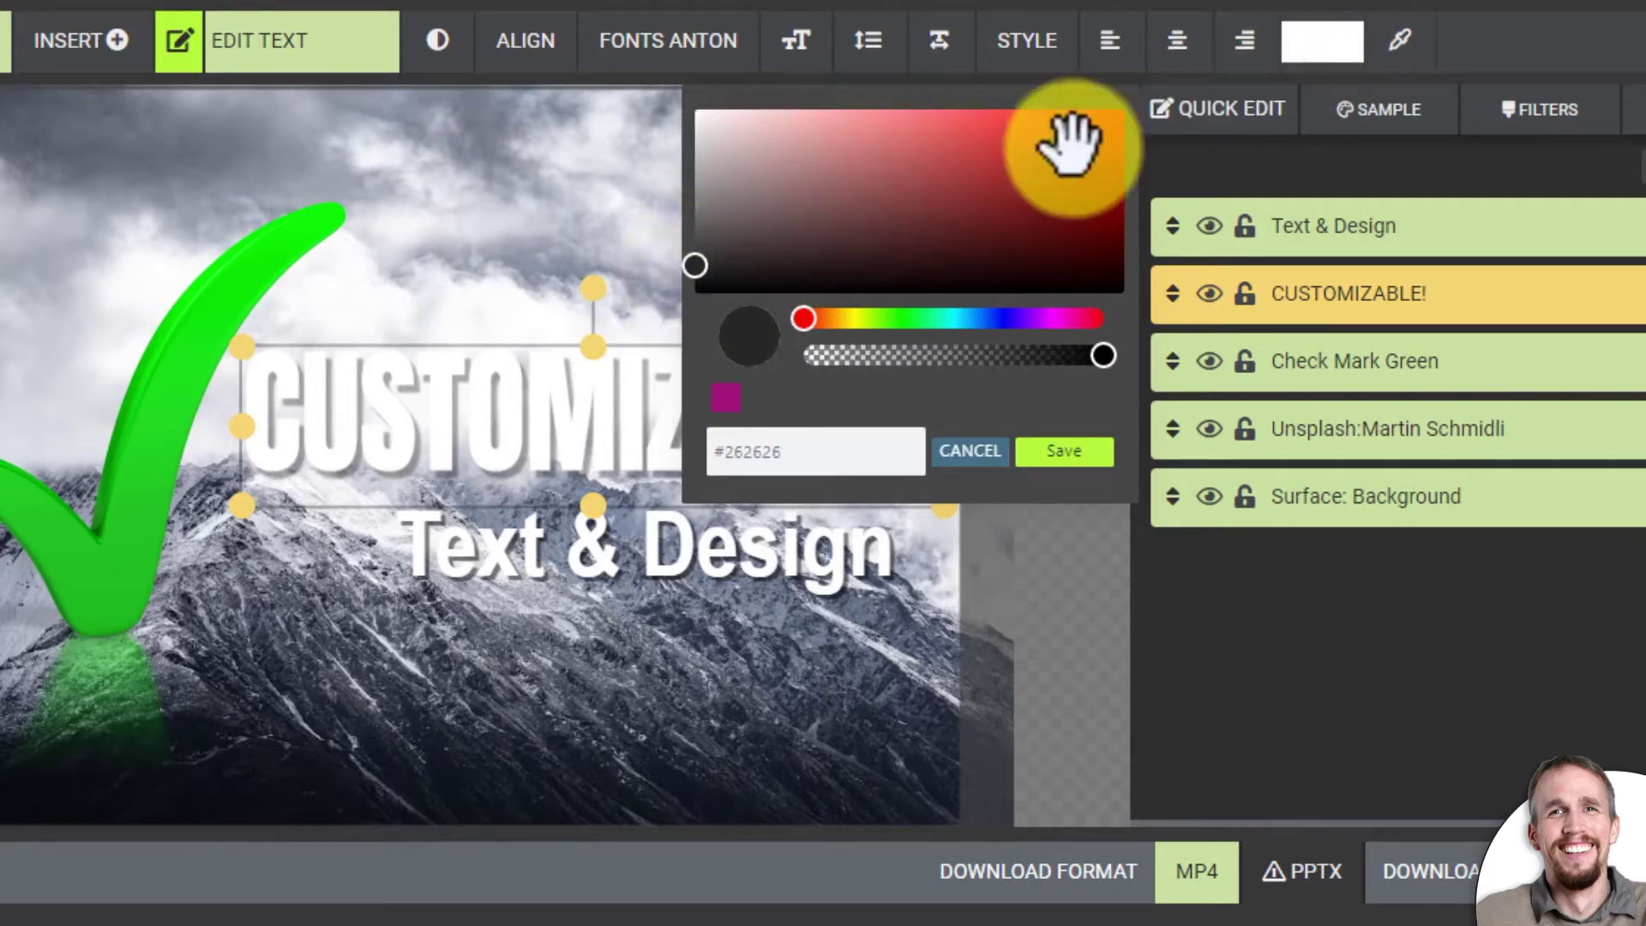
pyautogui.click(1396, 40)
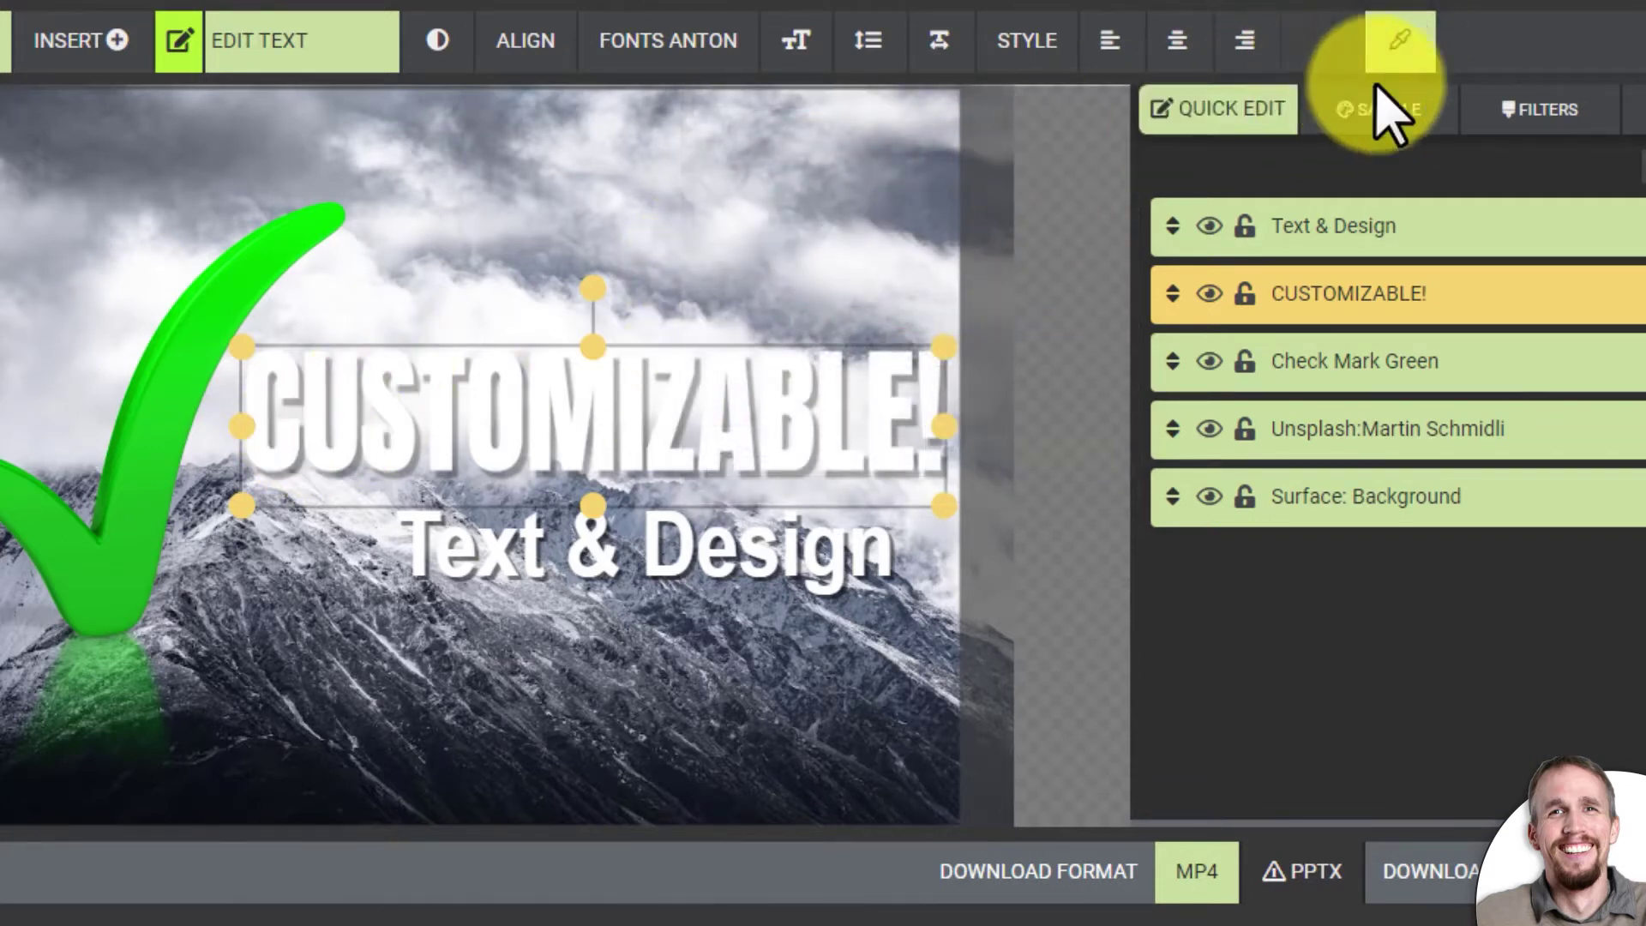
pyautogui.click(612, 410)
pyautogui.click(1402, 40)
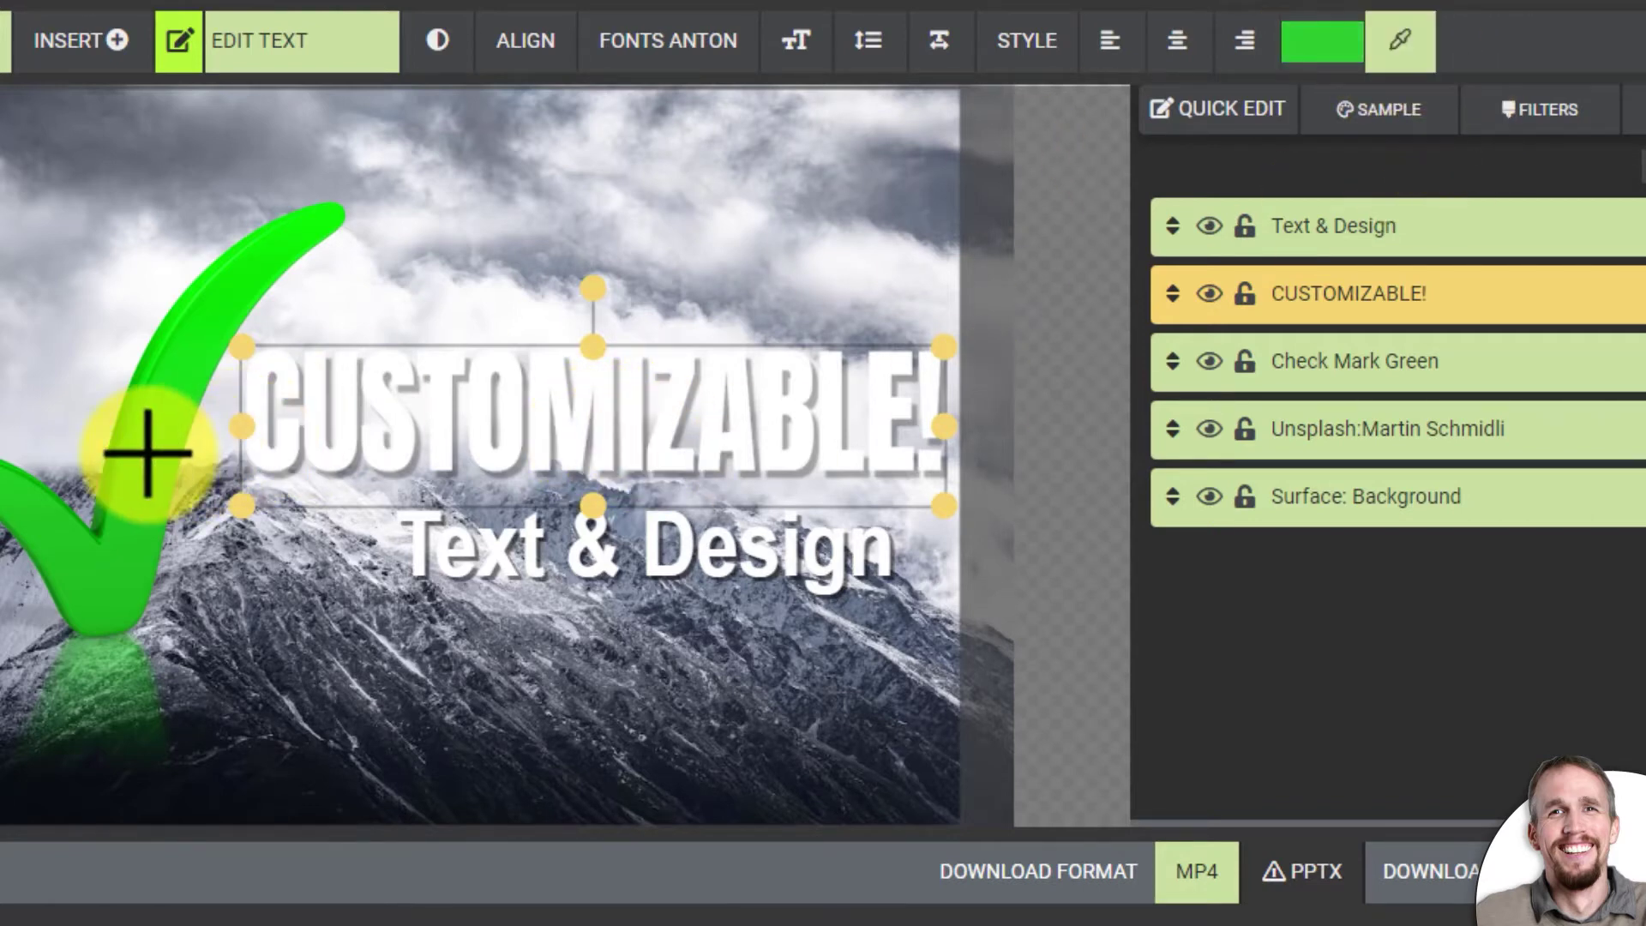
pyautogui.click(114, 438)
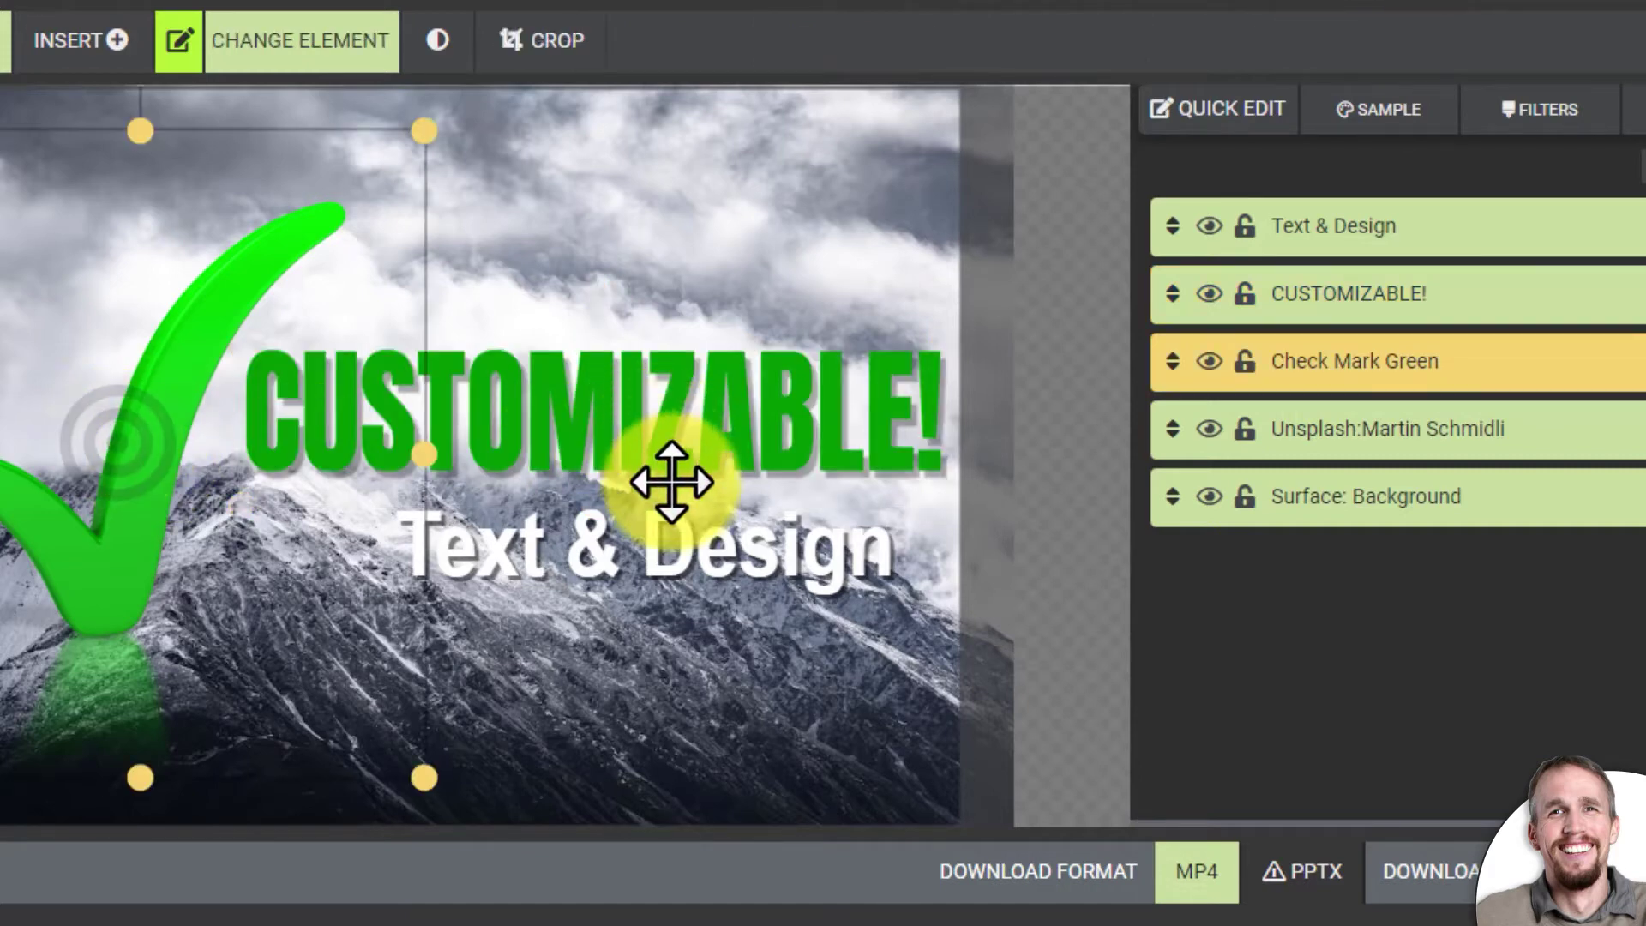
pyautogui.click(671, 454)
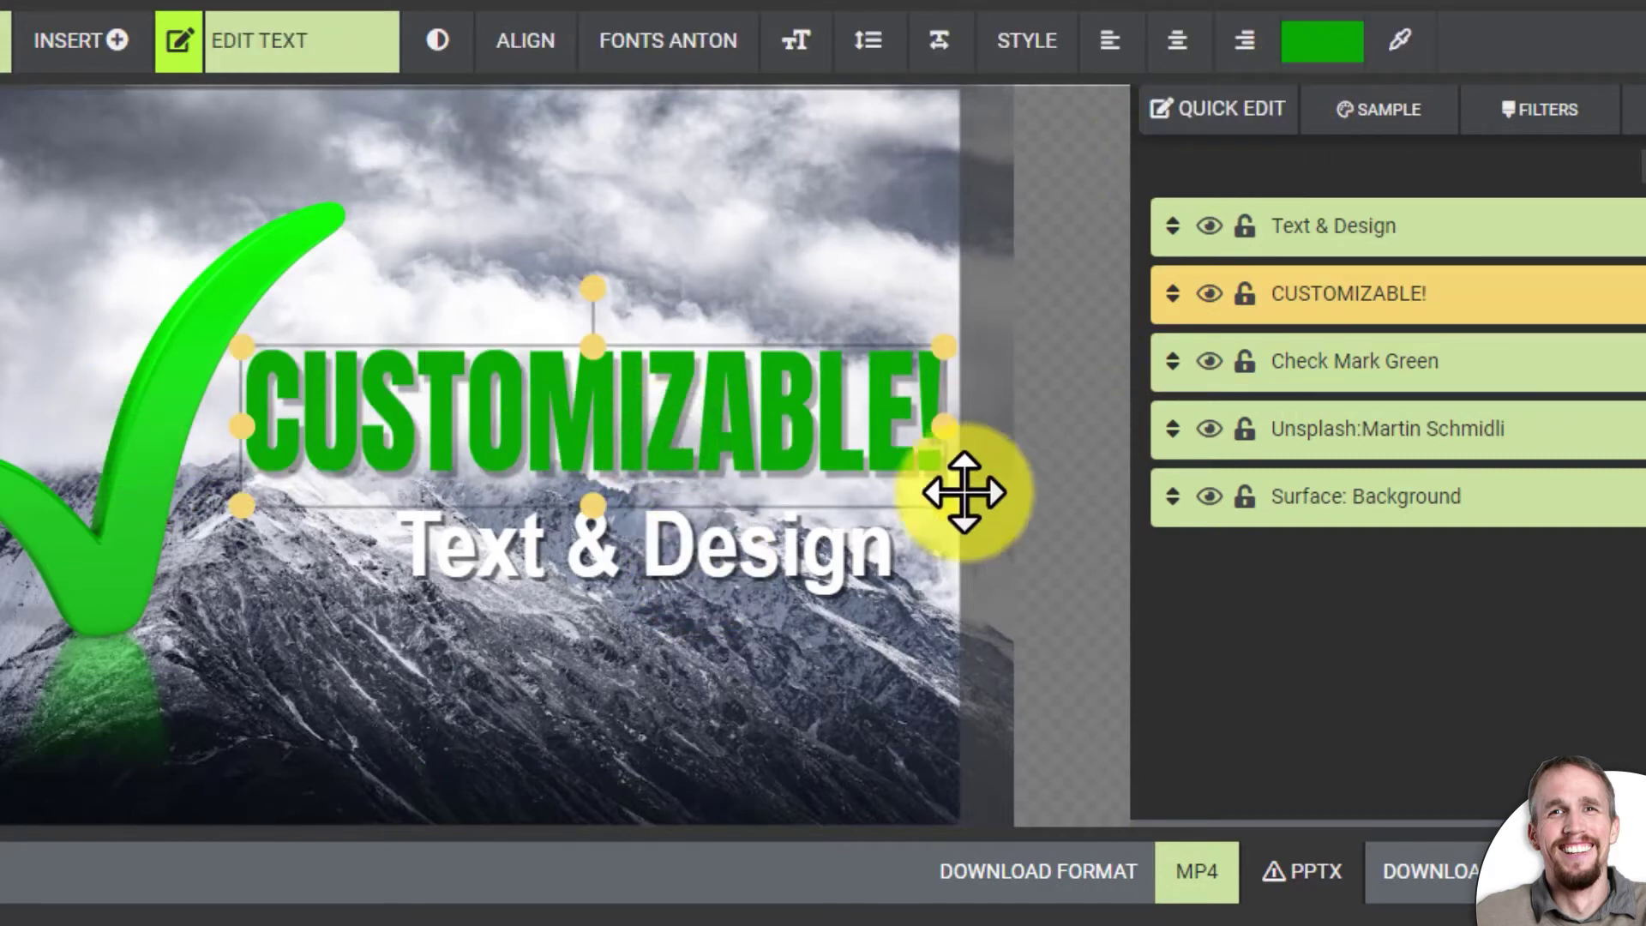
pyautogui.click(816, 559)
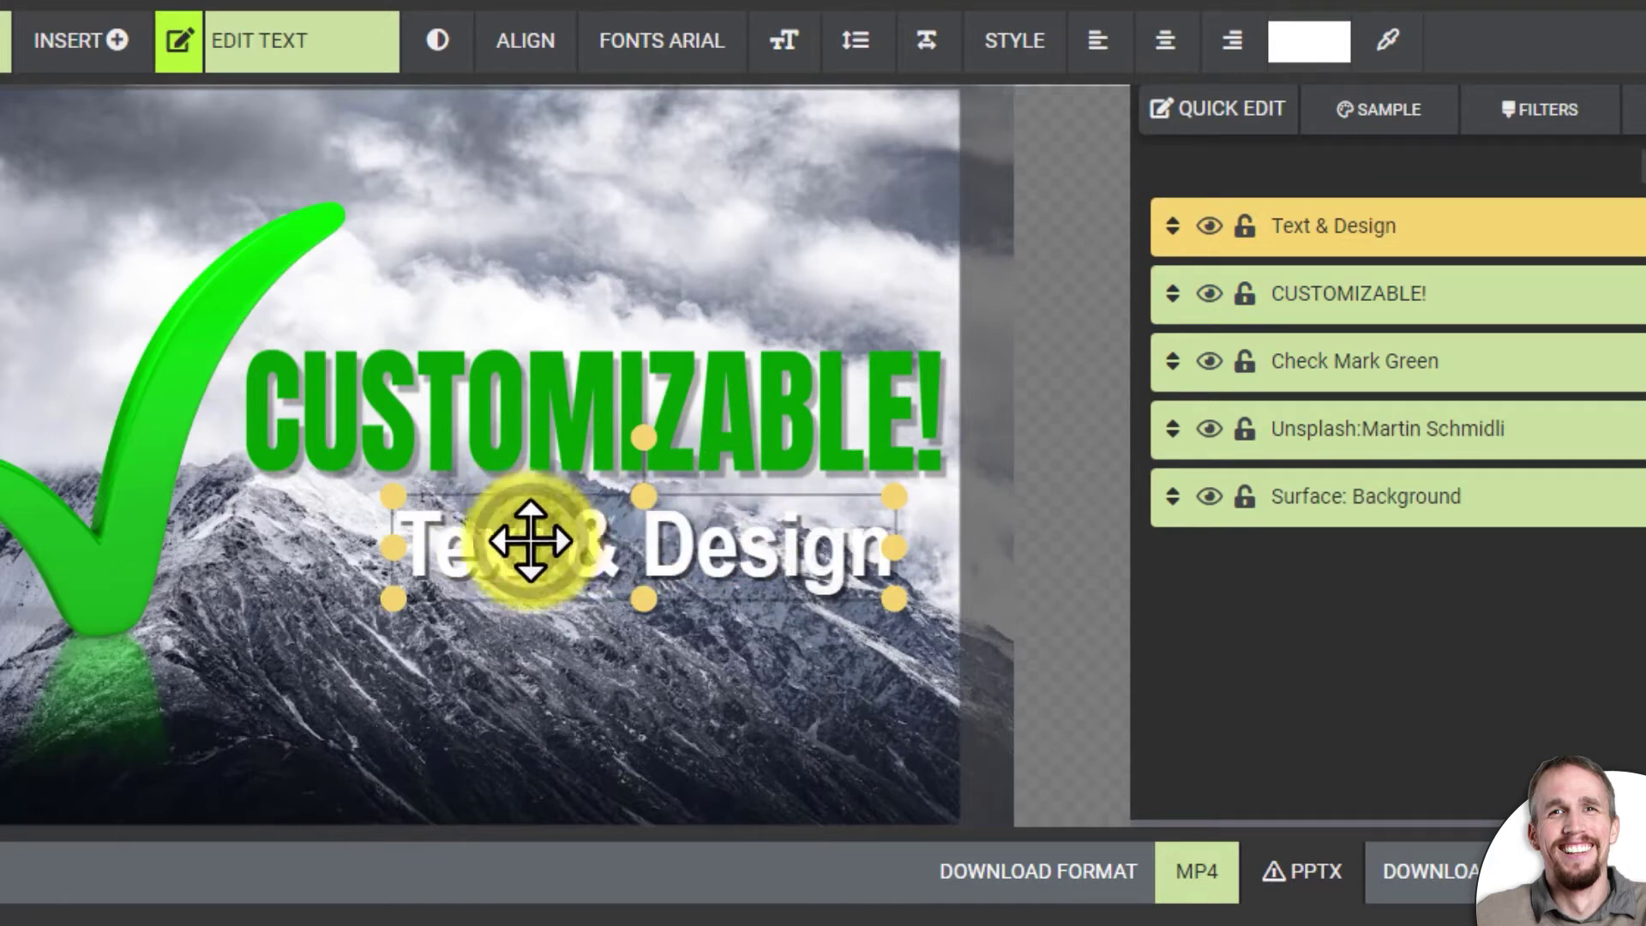
# Step: Make the Text & Design line black and shift it slightly right beneath CUSTOMIZABLE!
pyautogui.moveTo(533, 544); pyautogui.dragTo(521, 551)
pyautogui.click(1304, 43)
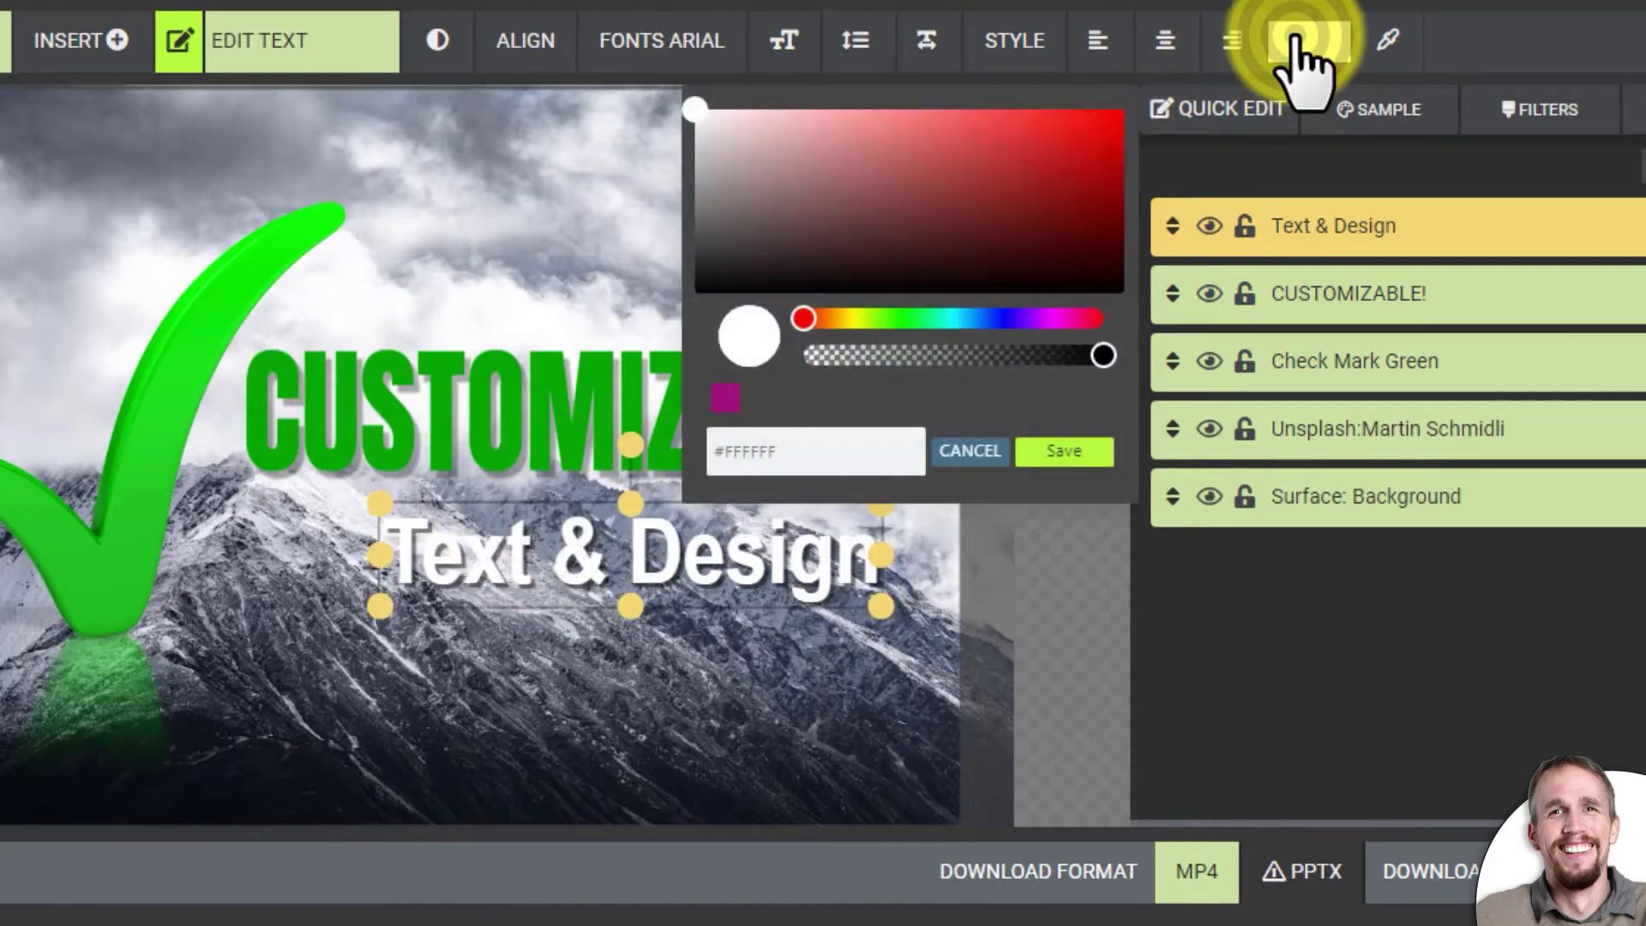
pyautogui.click(1055, 451)
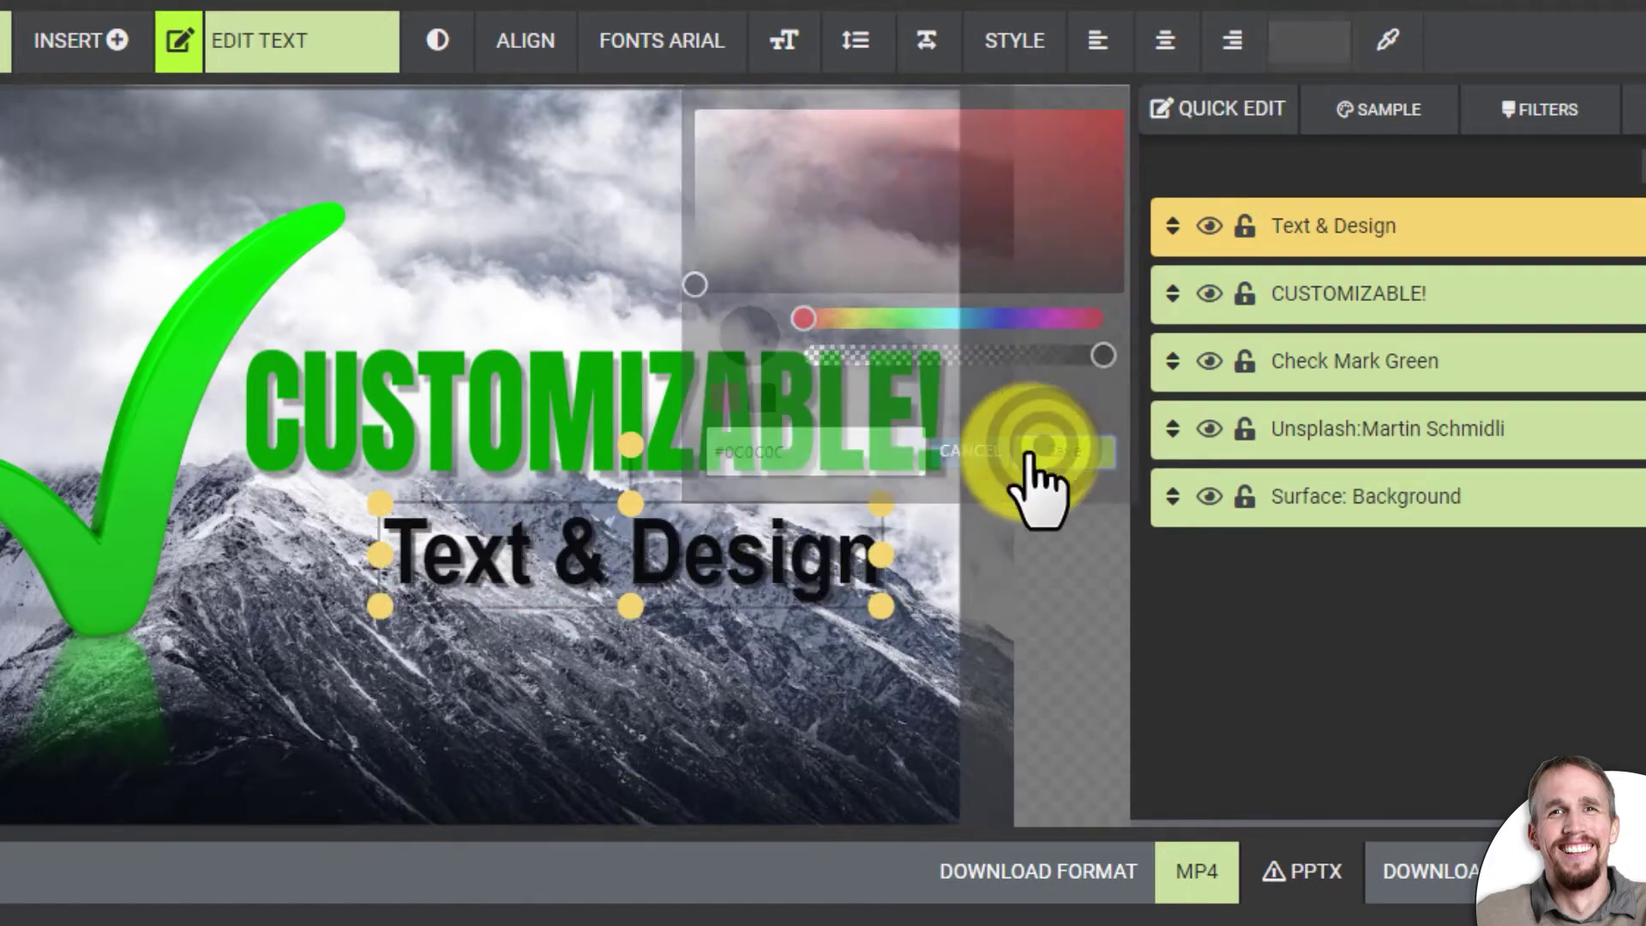
pyautogui.moveTo(810, 539); pyautogui.dragTo(866, 532)
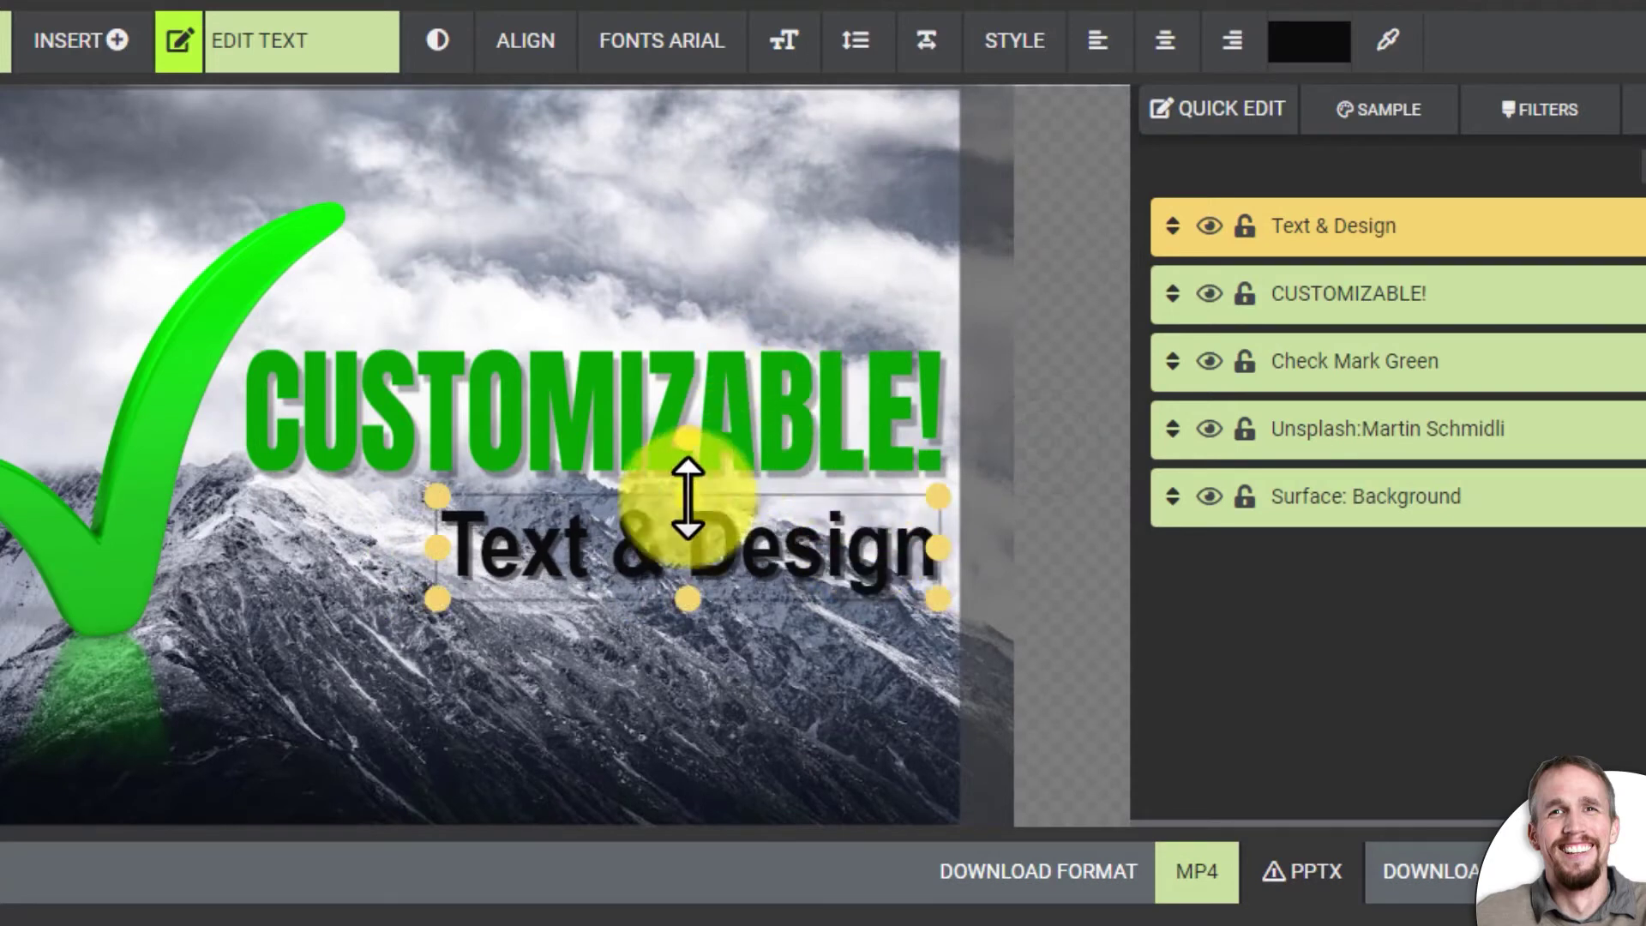
pyautogui.moveTo(716, 548); pyautogui.dragTo(709, 551)
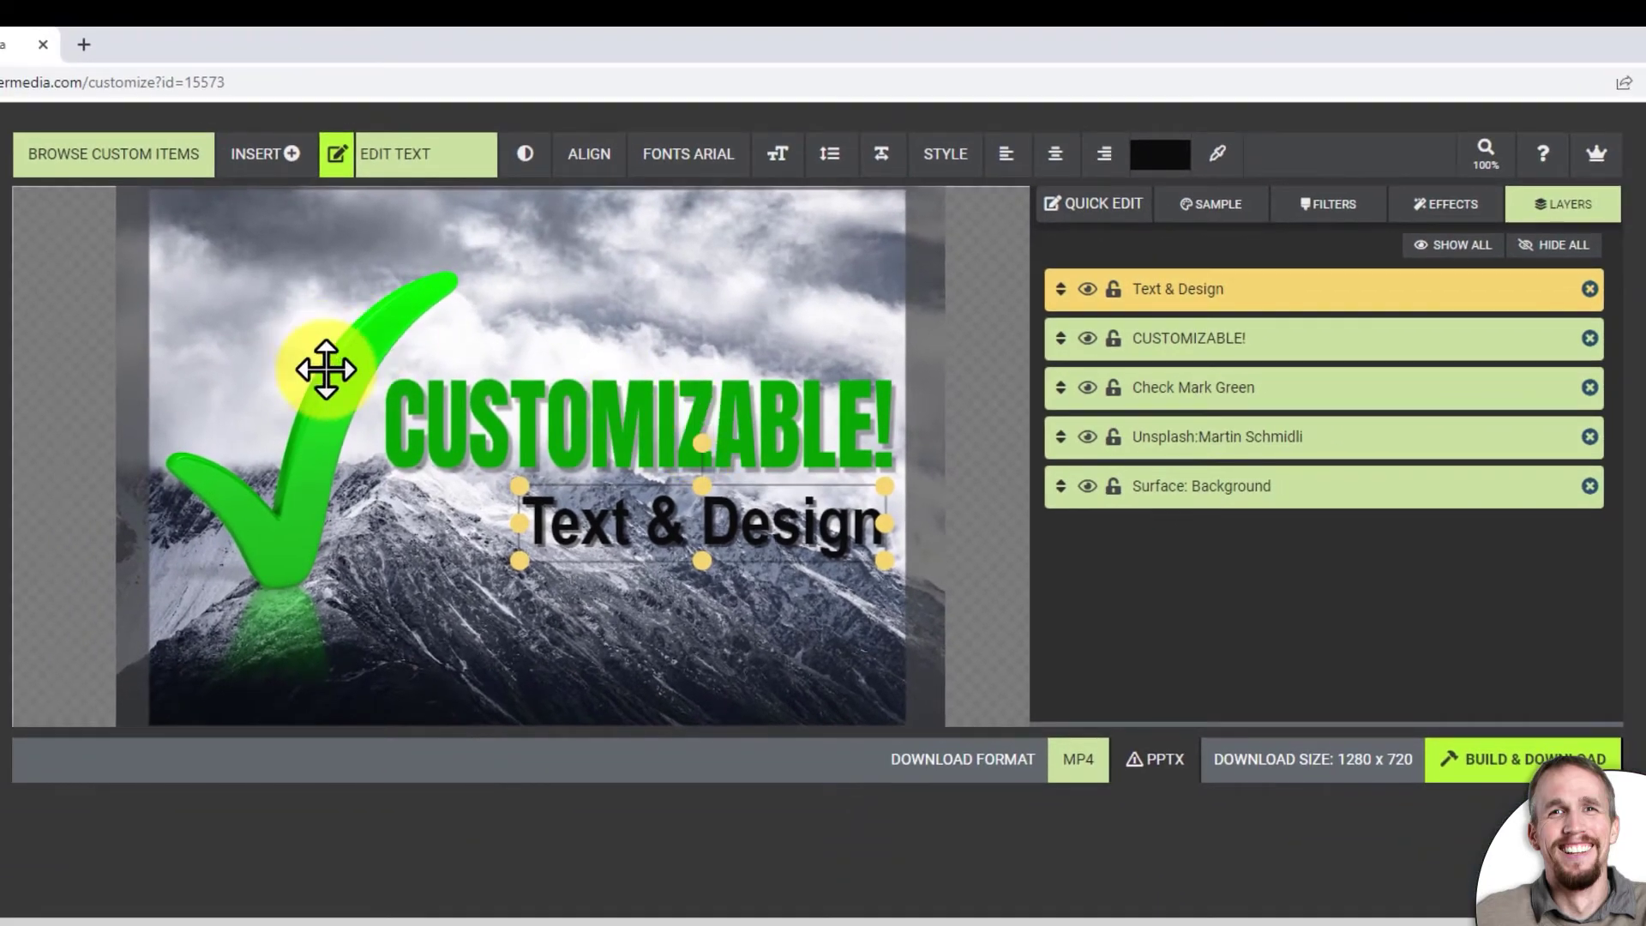
# Step: Shift the check mark's Hue Color filter to about 0.52 so it turns blue
pyautogui.click(326, 369)
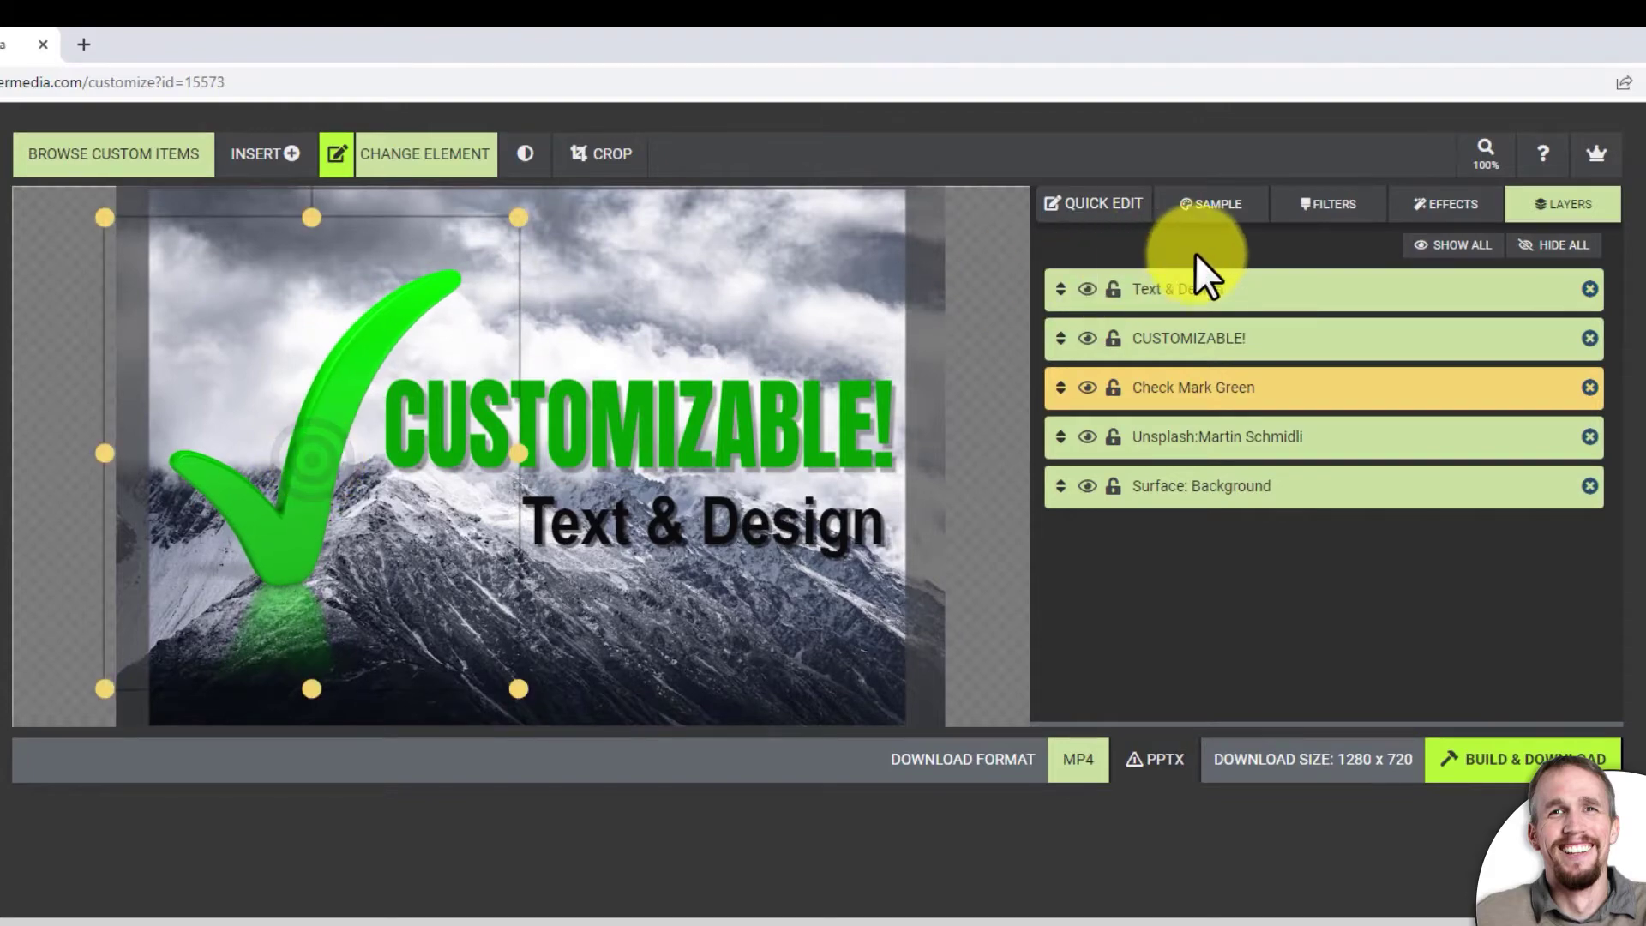
pyautogui.click(1211, 203)
pyautogui.click(1328, 203)
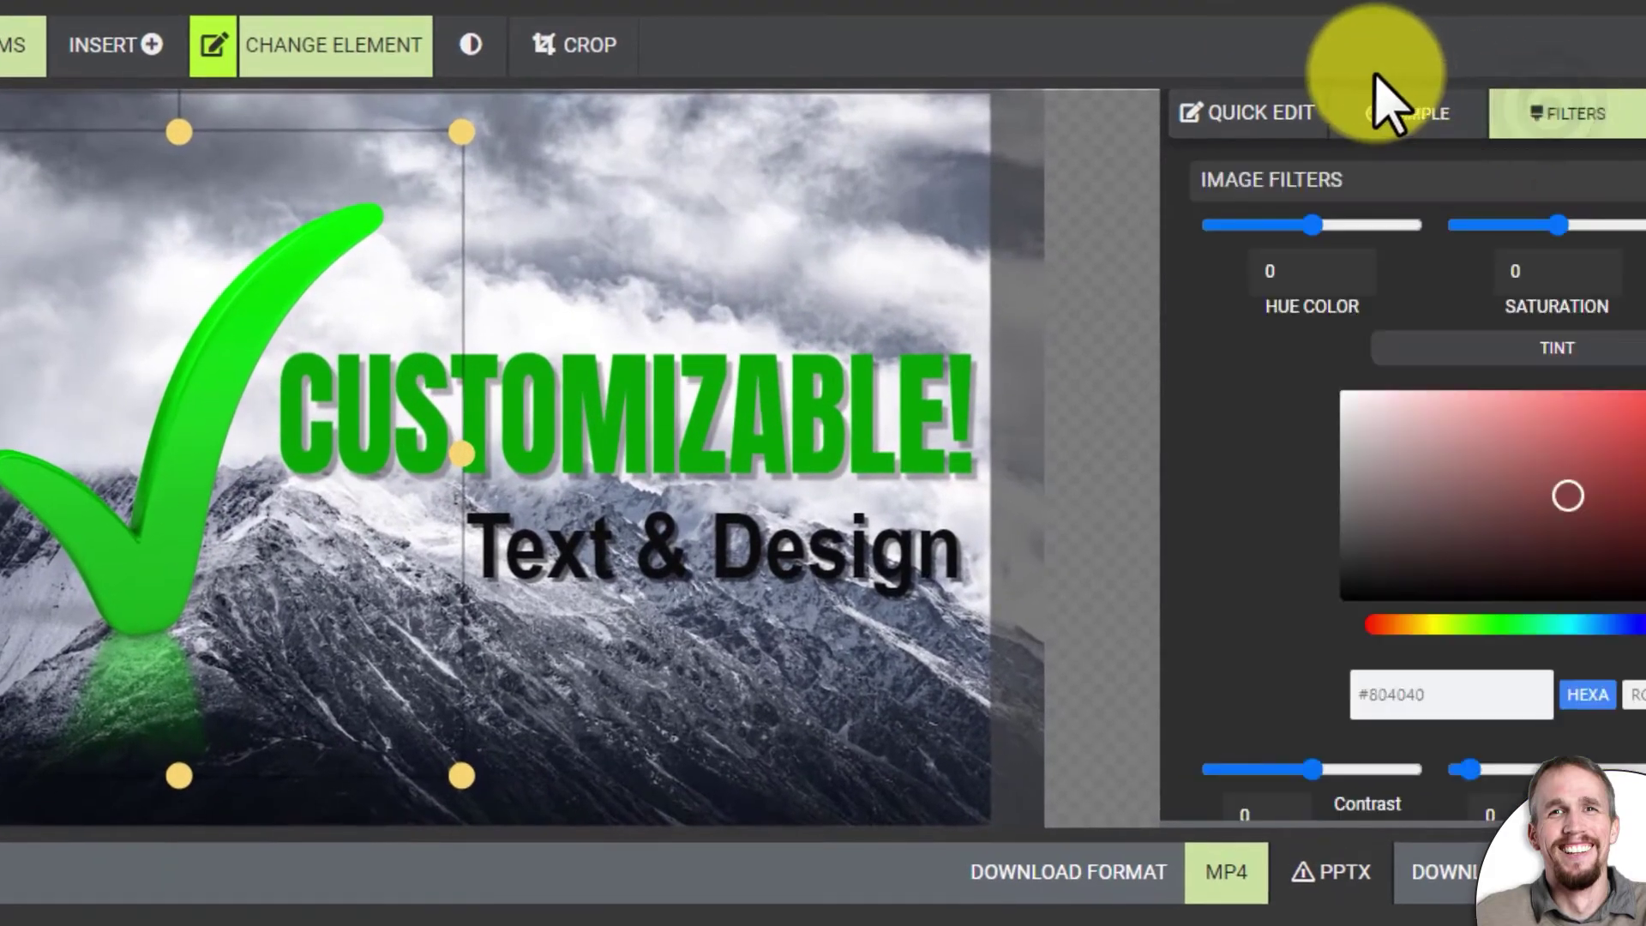
pyautogui.click(1348, 227)
pyautogui.moveTo(1363, 265); pyautogui.dragTo(1335, 251)
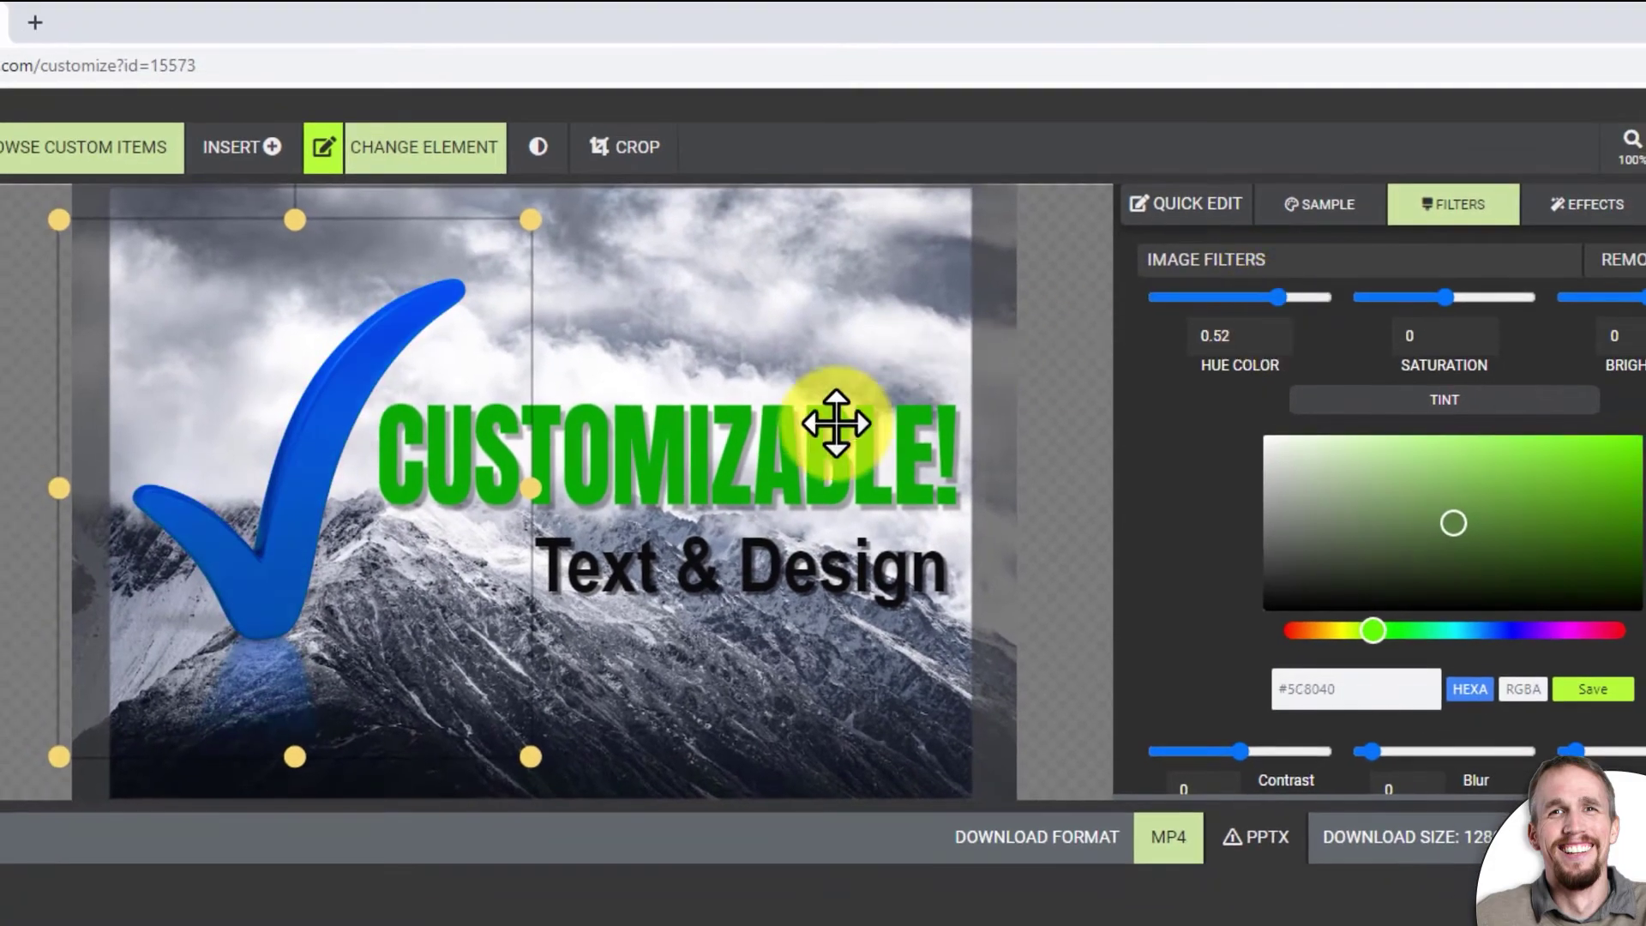
# Step: Eyedrop the check mark's blue onto both the CUSTOMIZABLE! and Text & Design text
pyautogui.click(825, 397)
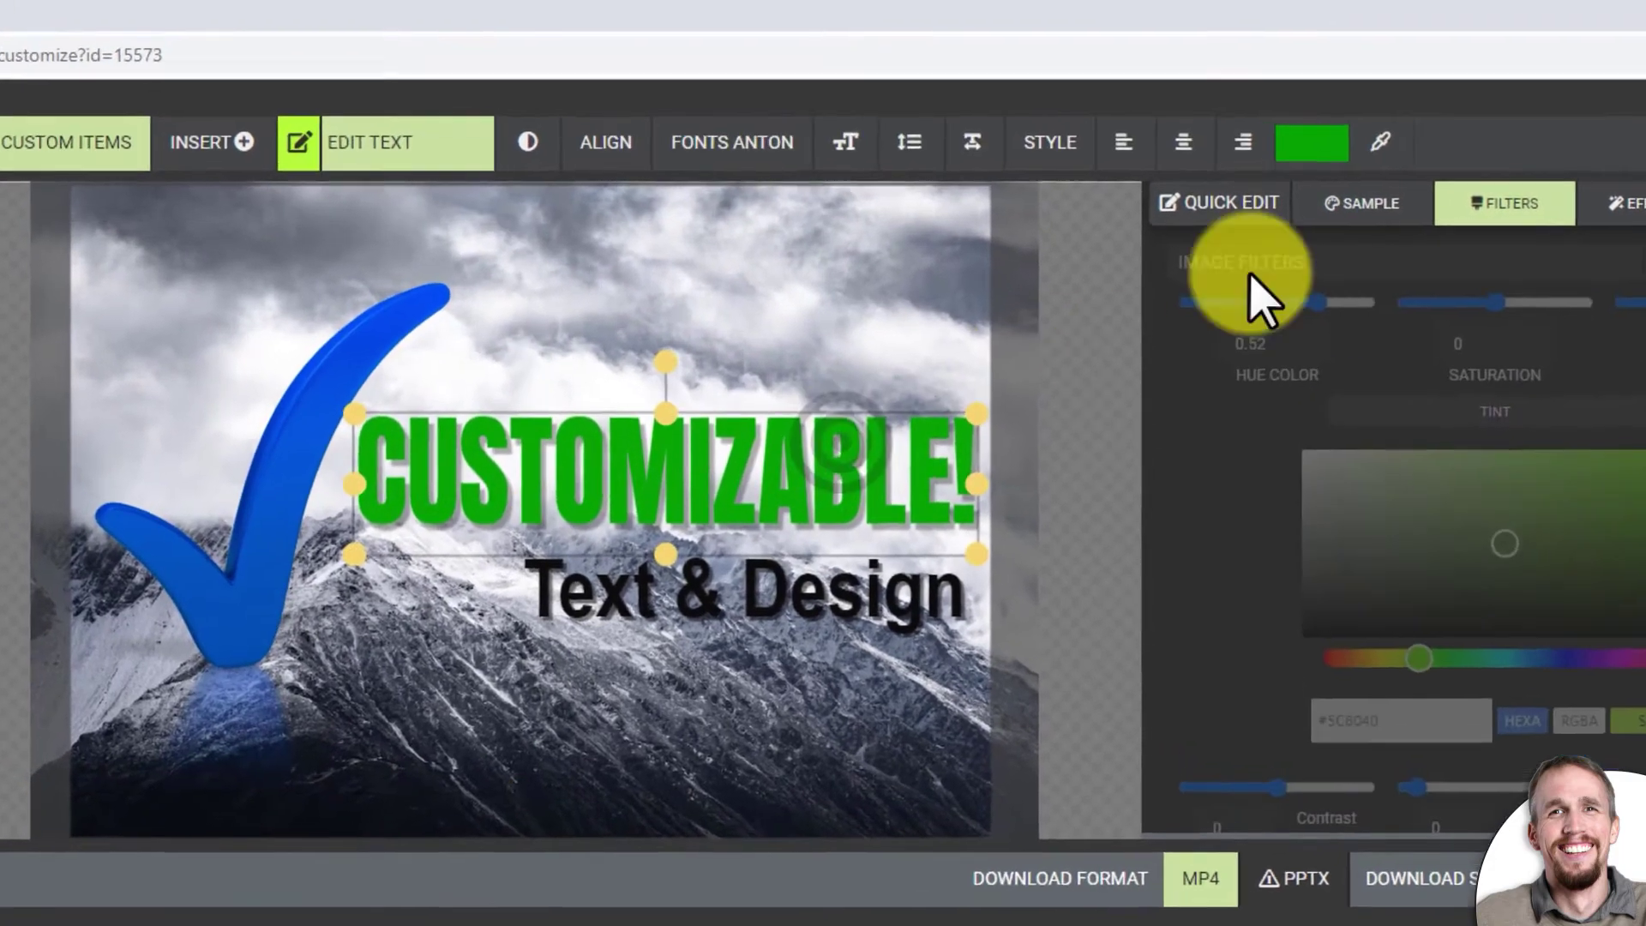
pyautogui.click(1372, 143)
pyautogui.click(321, 425)
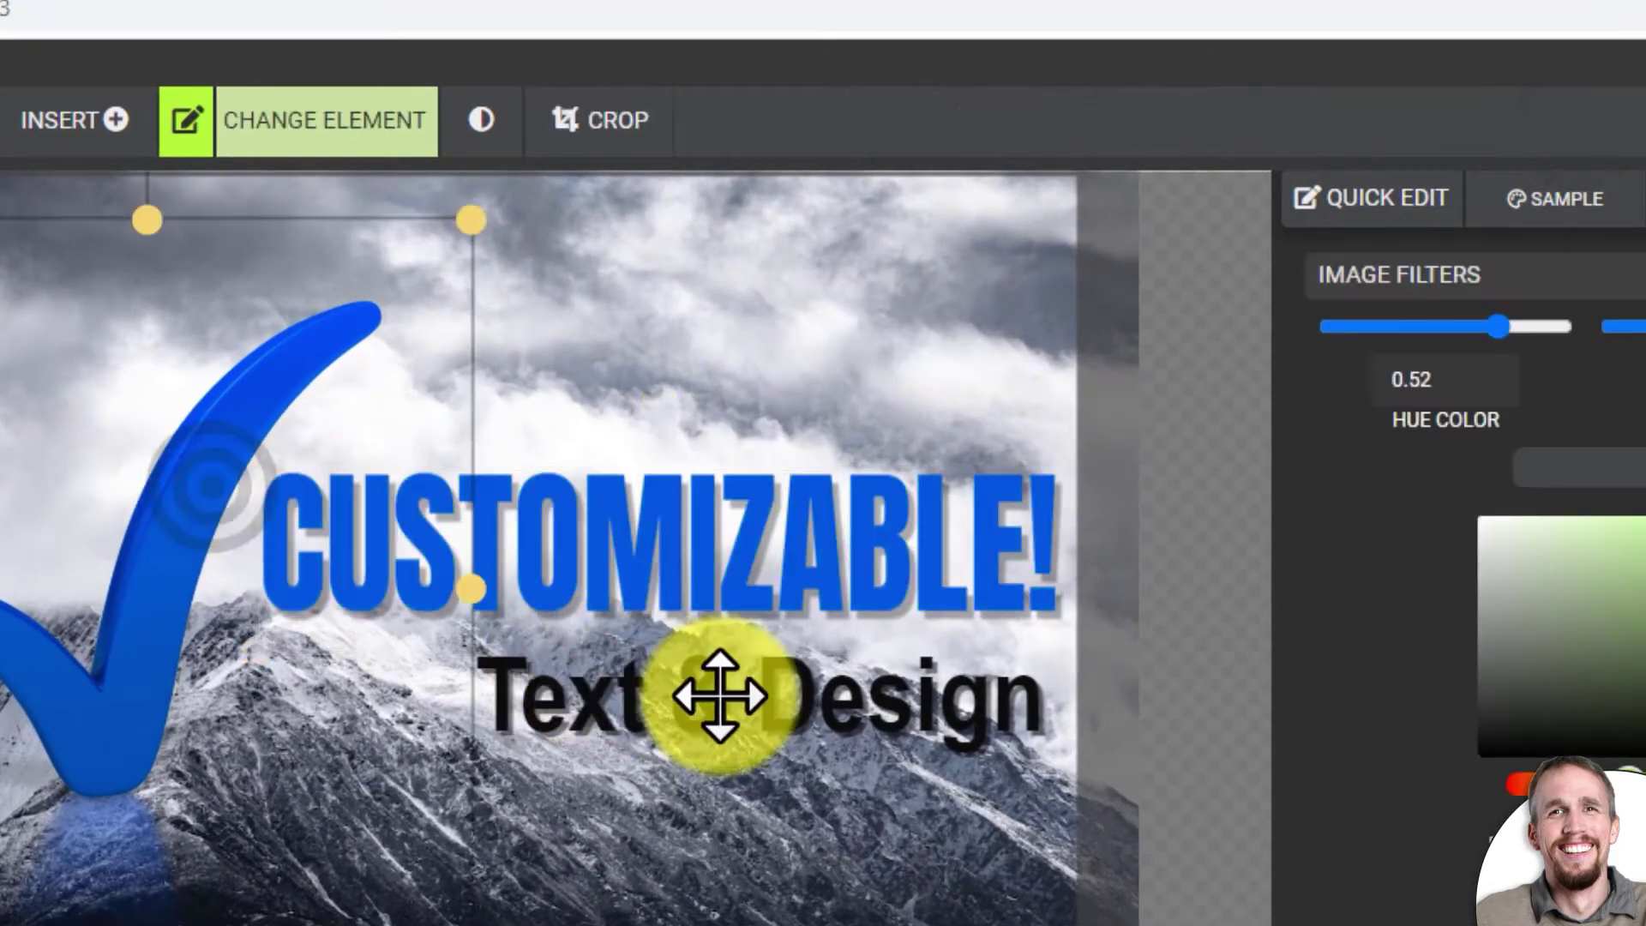
pyautogui.click(720, 694)
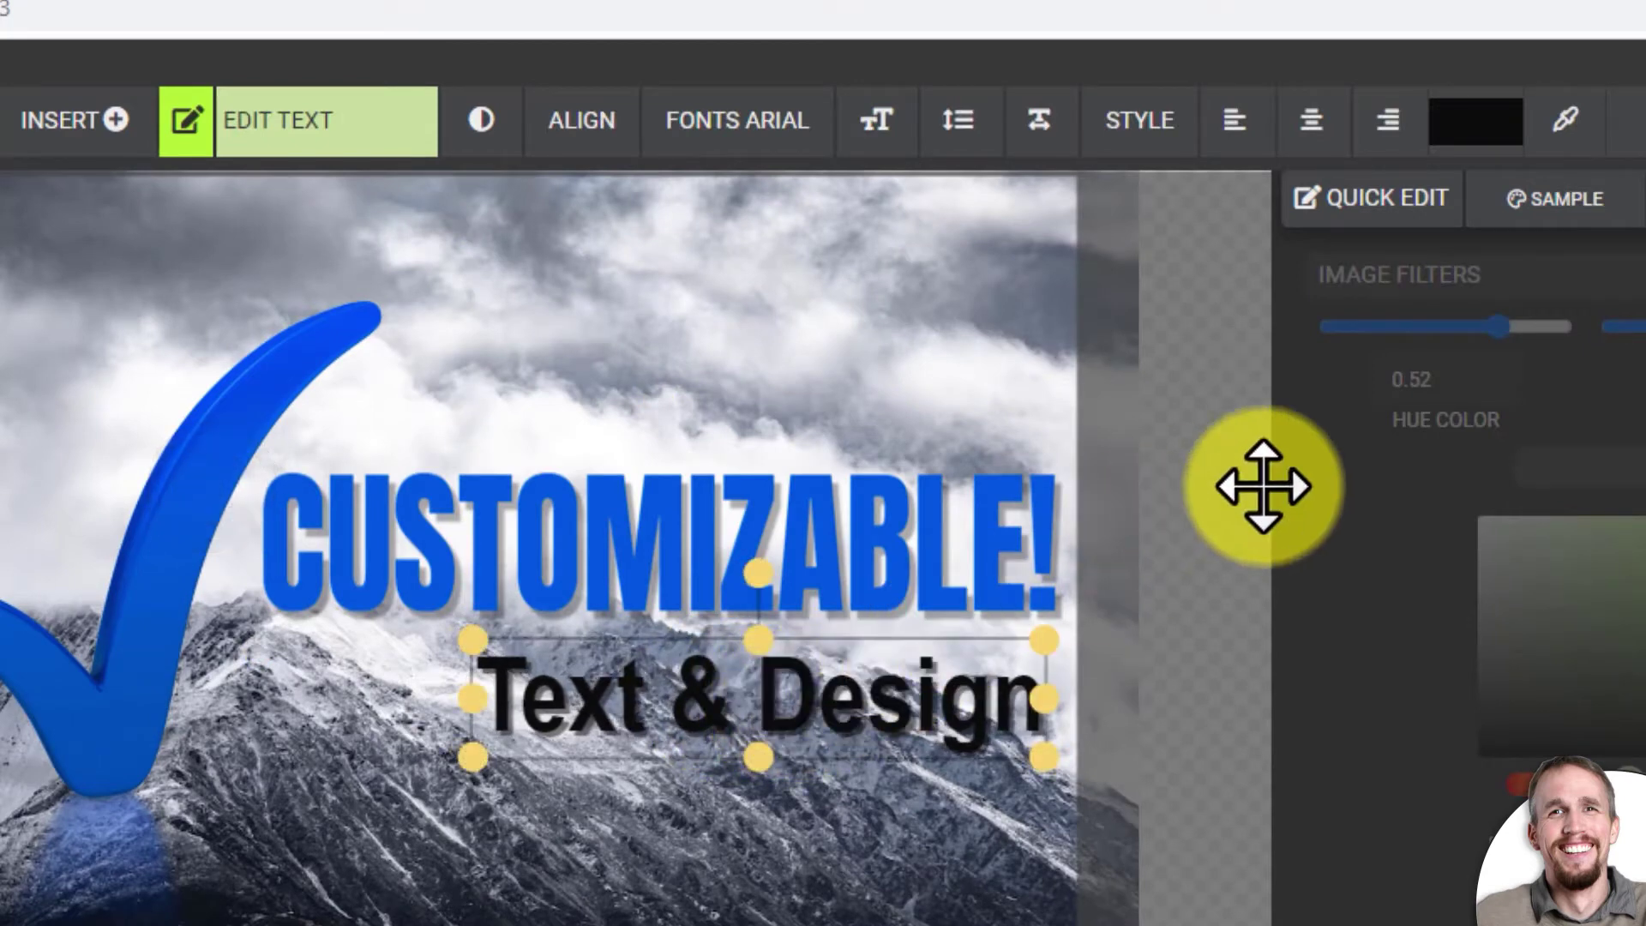
pyautogui.click(1565, 121)
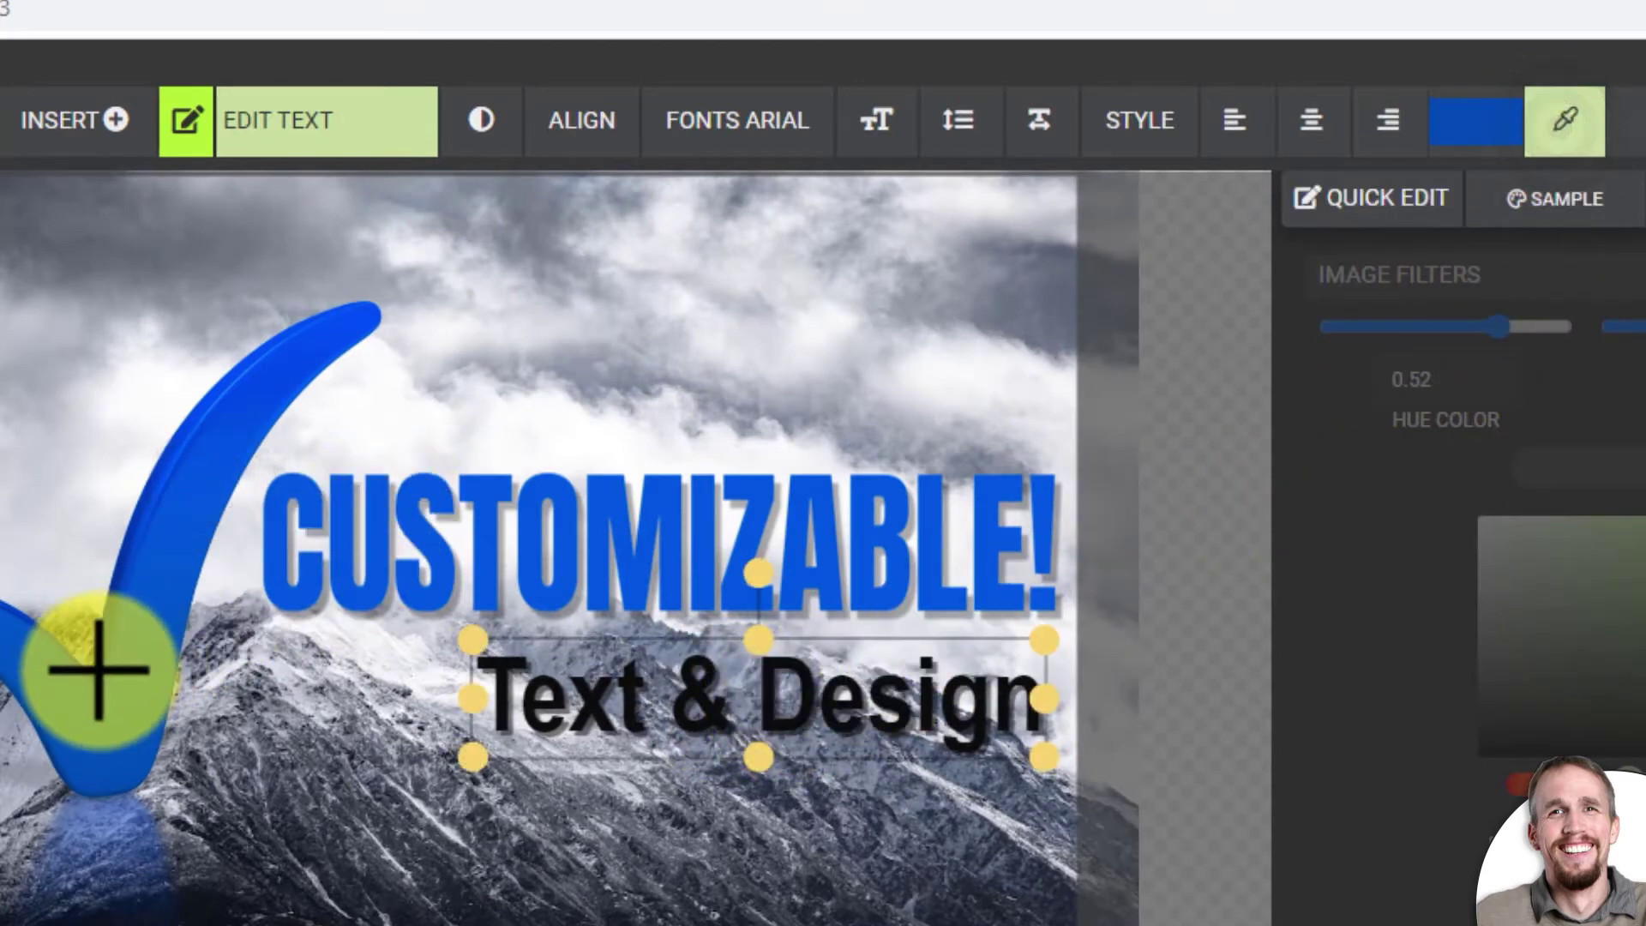
pyautogui.click(99, 669)
# Step: Move Text & Design above CUSTOMIZABLE! and lower the title beneath it
pyautogui.click(698, 691)
pyautogui.moveTo(698, 691); pyautogui.dragTo(635, 507)
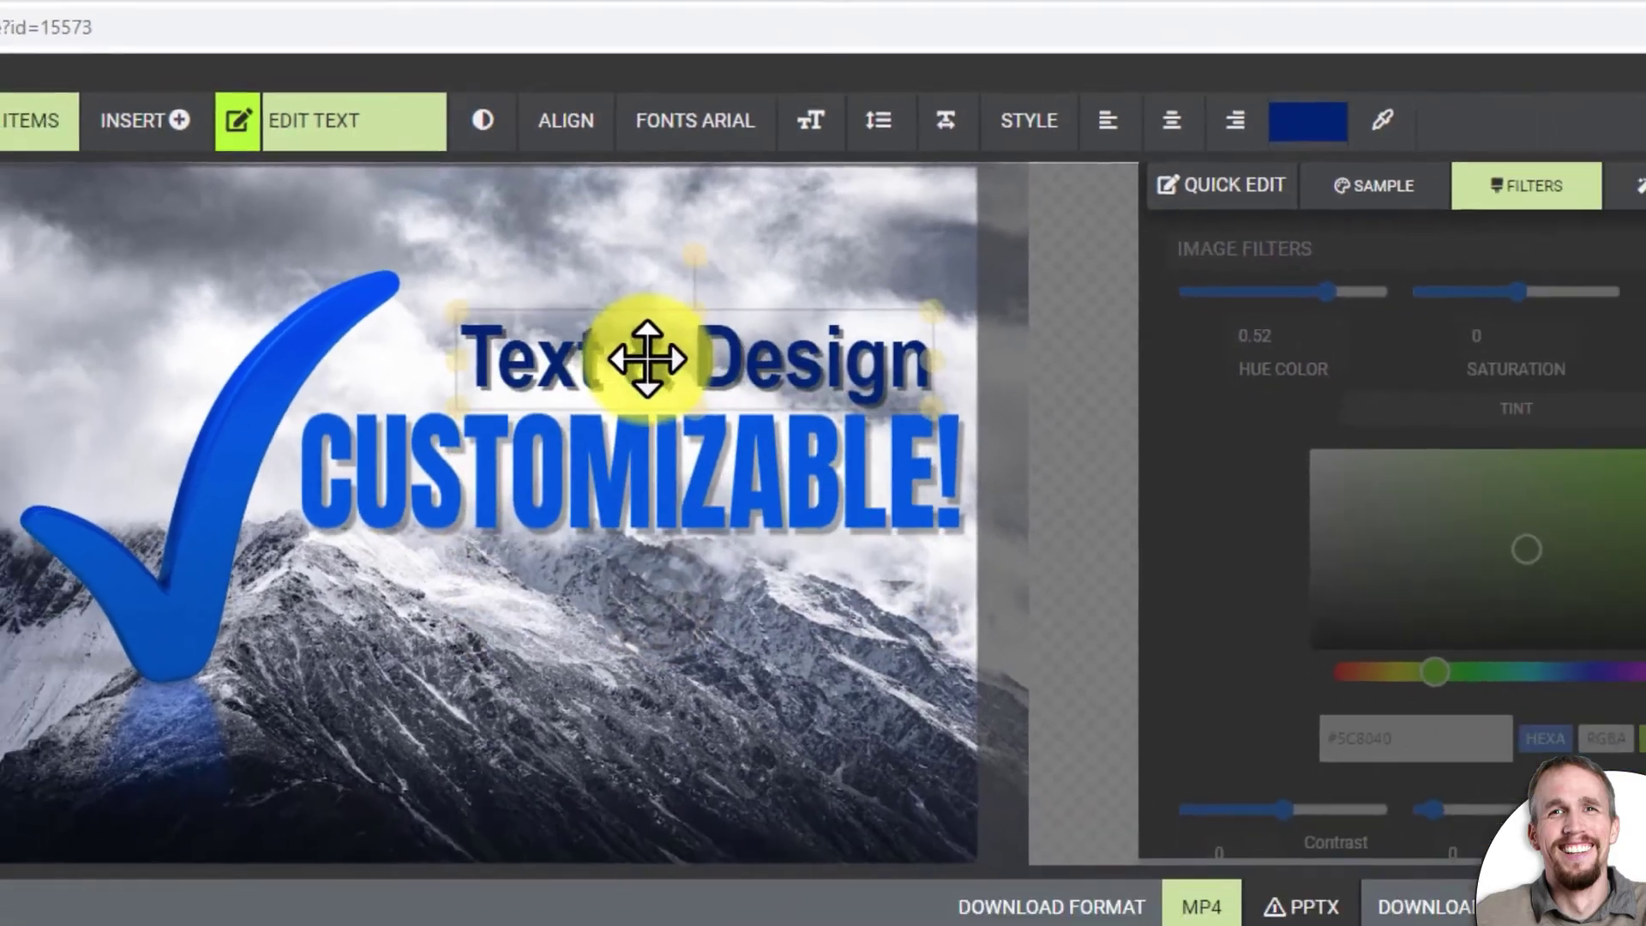
pyautogui.moveTo(689, 331); pyautogui.dragTo(659, 356)
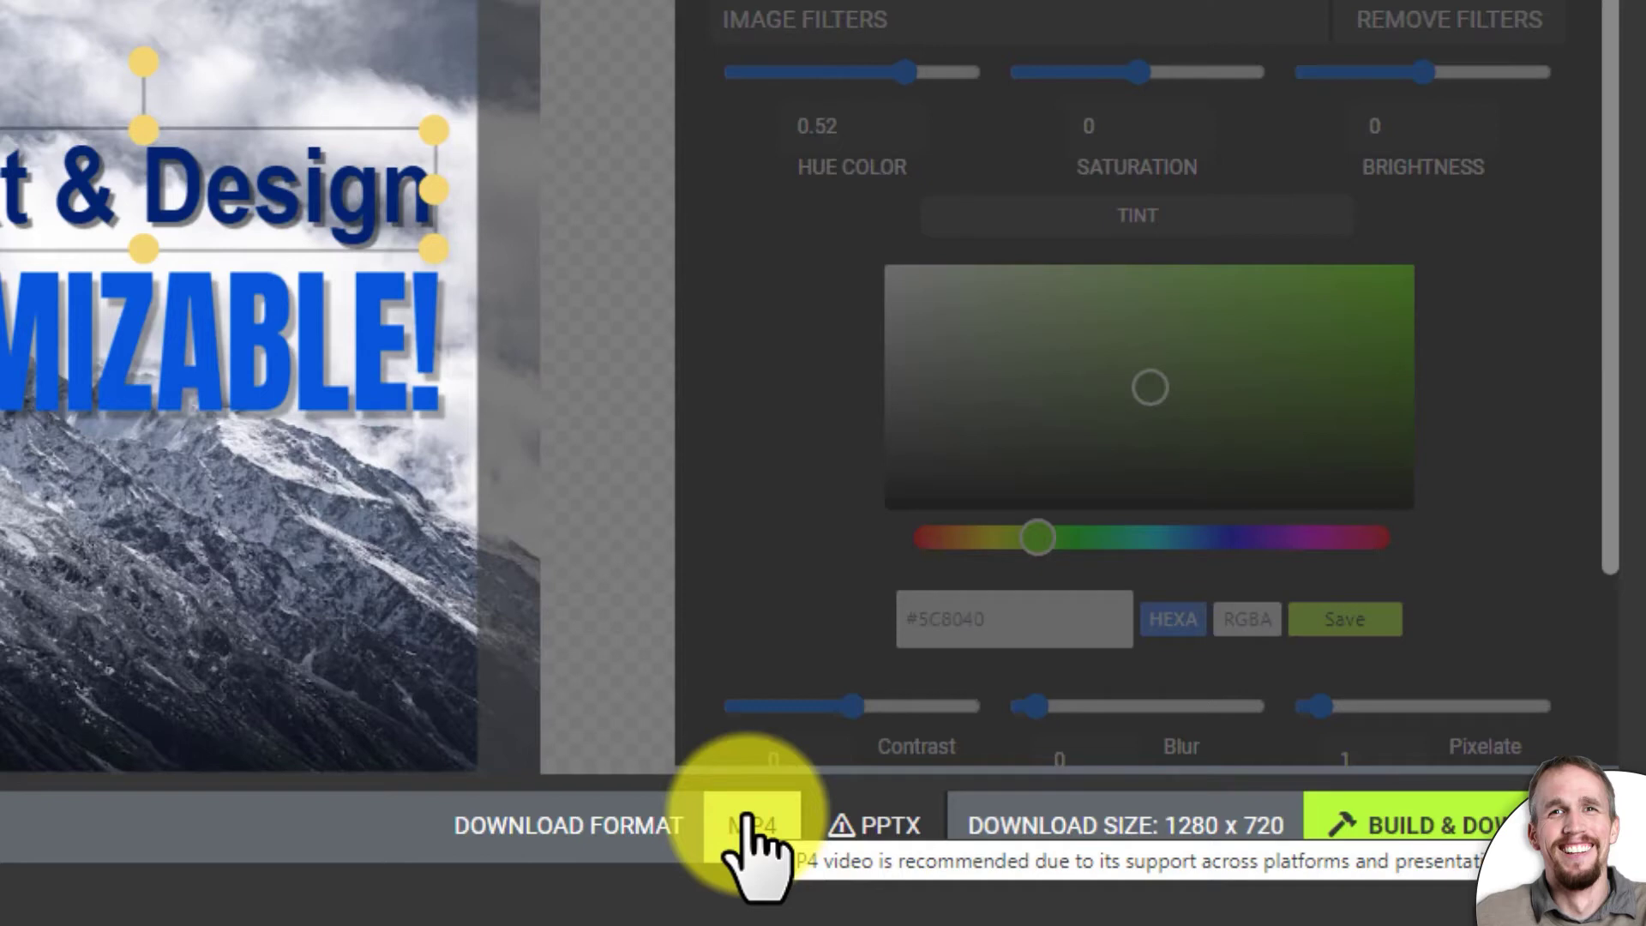
# Step: Build the customized video, acknowledge the render-queue notice, and return to the PresenterMedia dashboard
pyautogui.click(1466, 834)
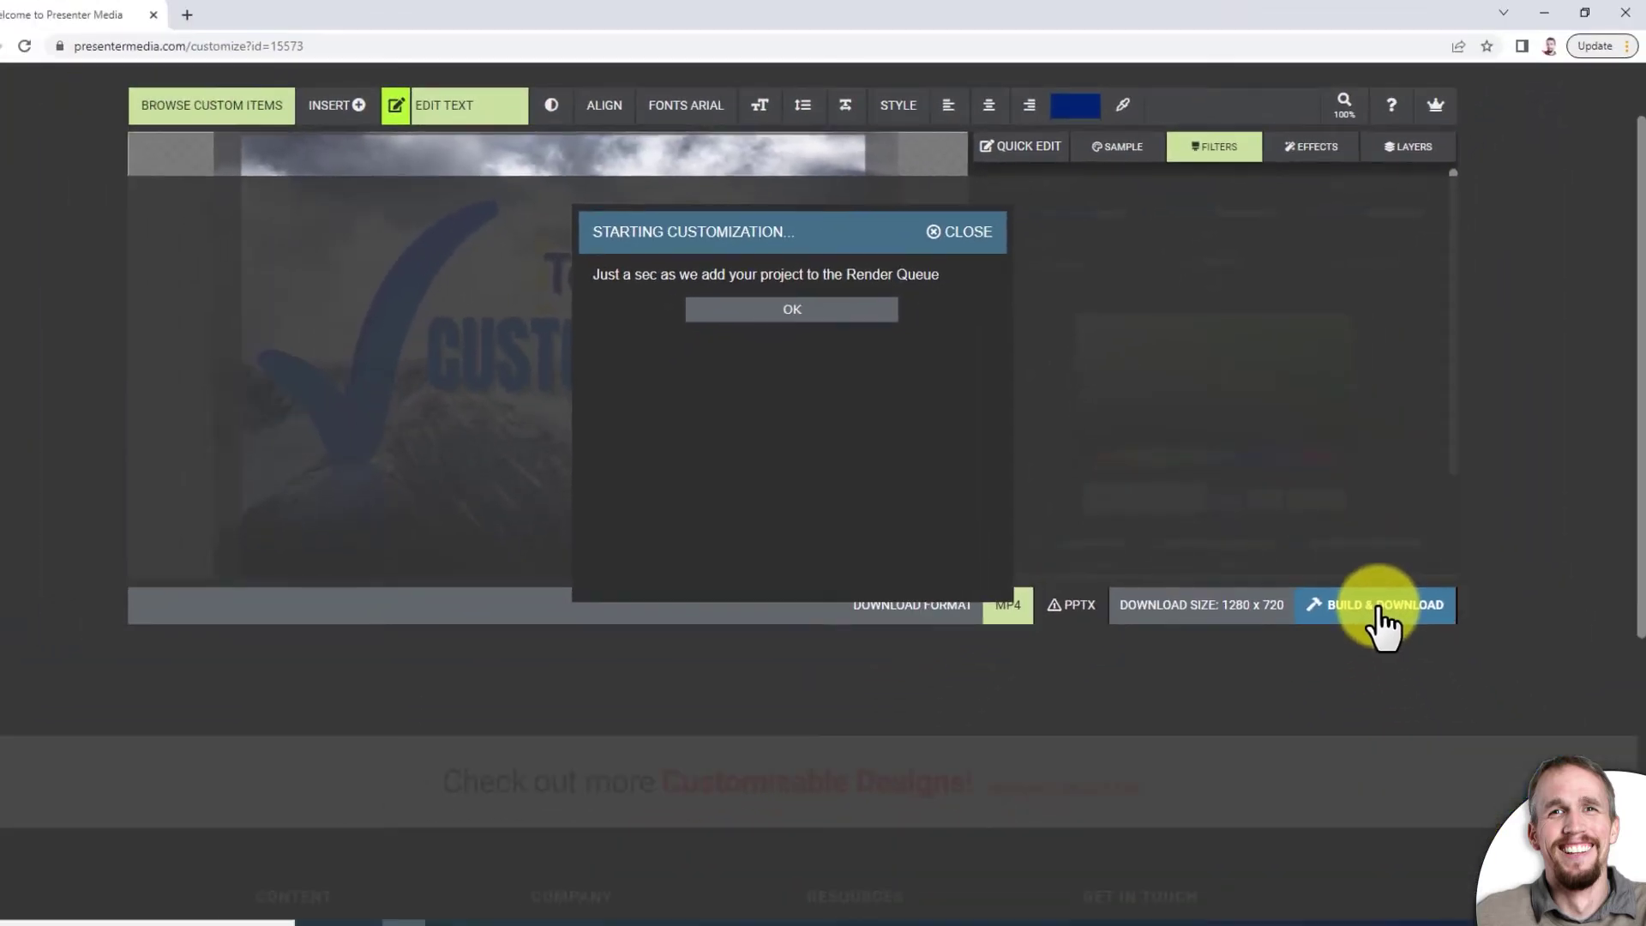
pyautogui.click(825, 324)
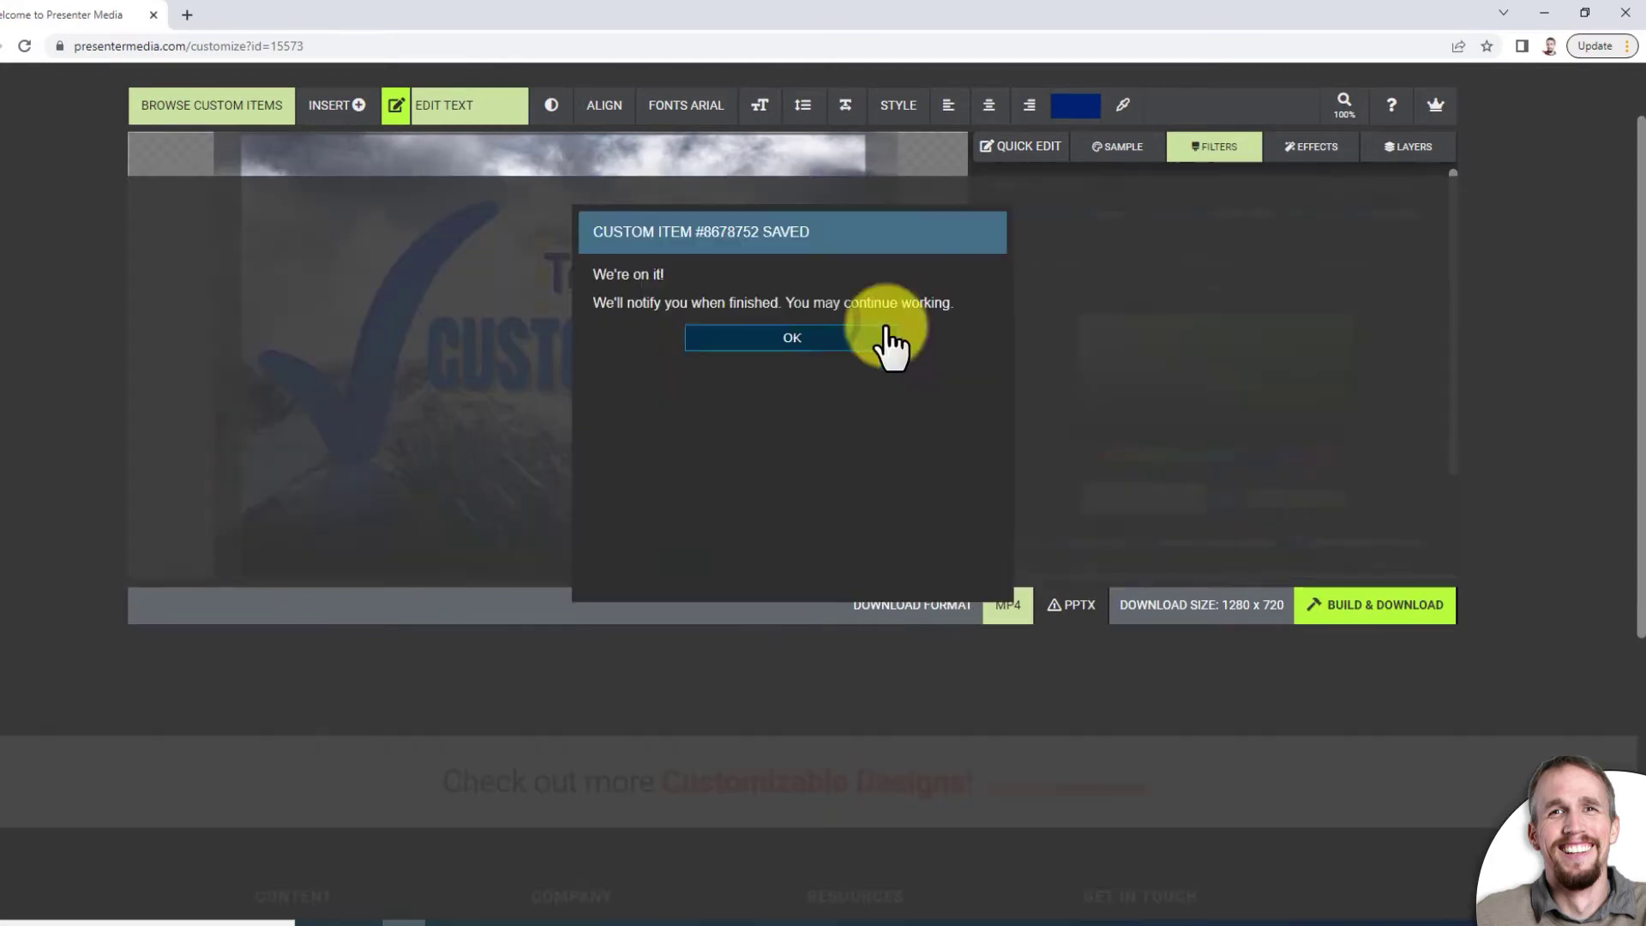
pyautogui.scroll(2, 1561, 476)
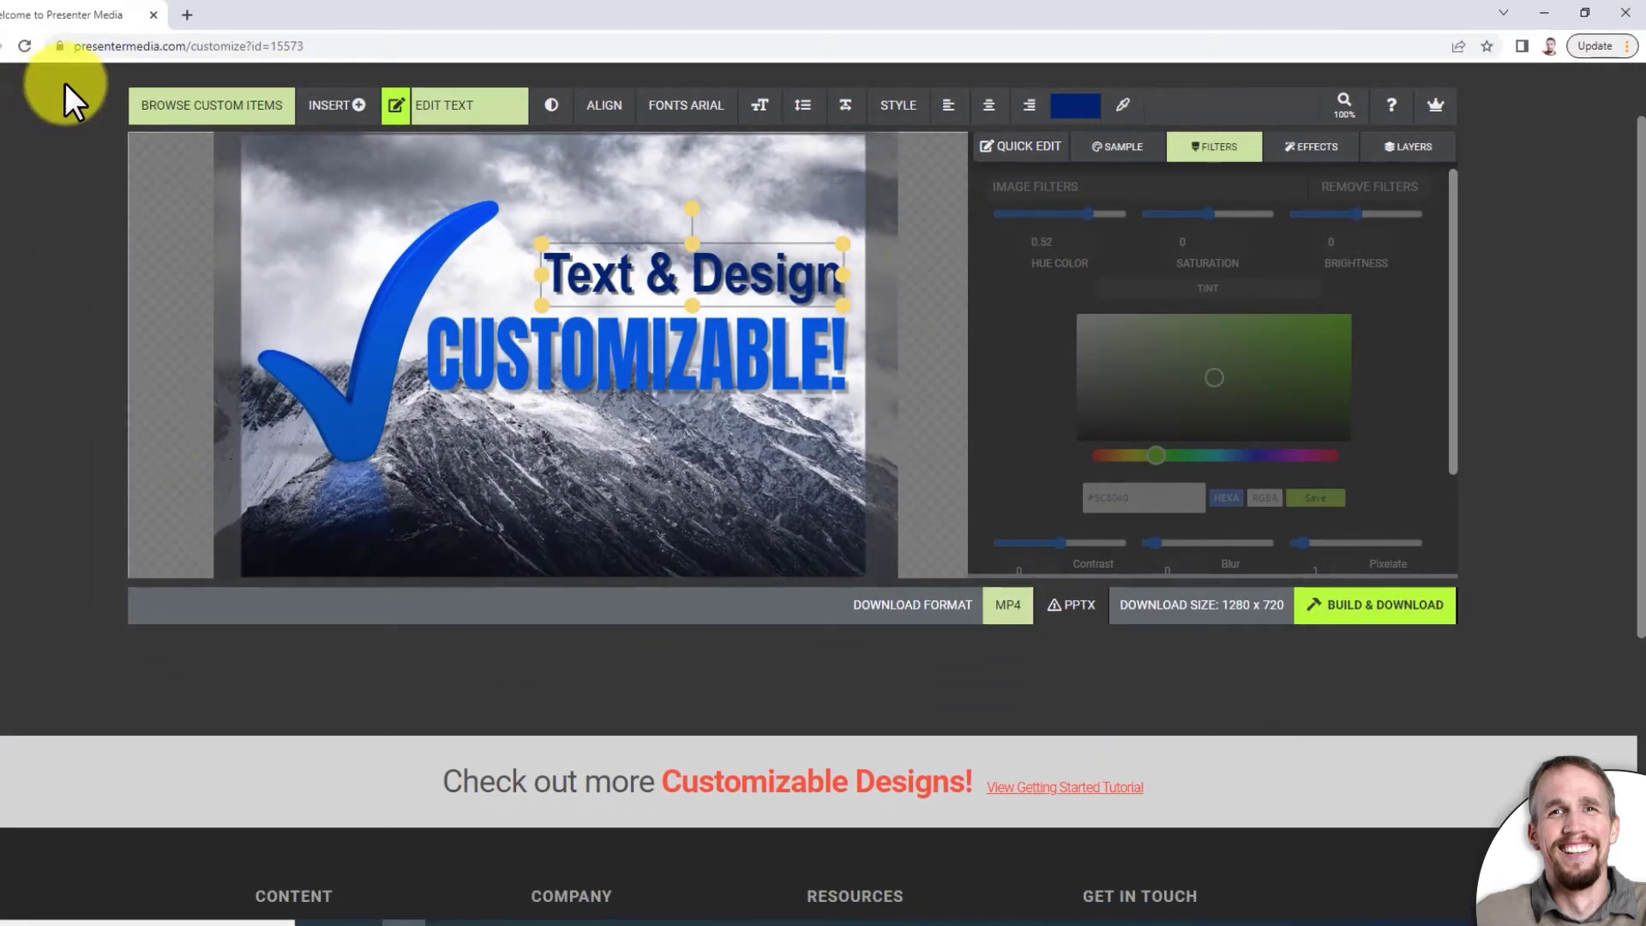
pyautogui.click(51, 96)
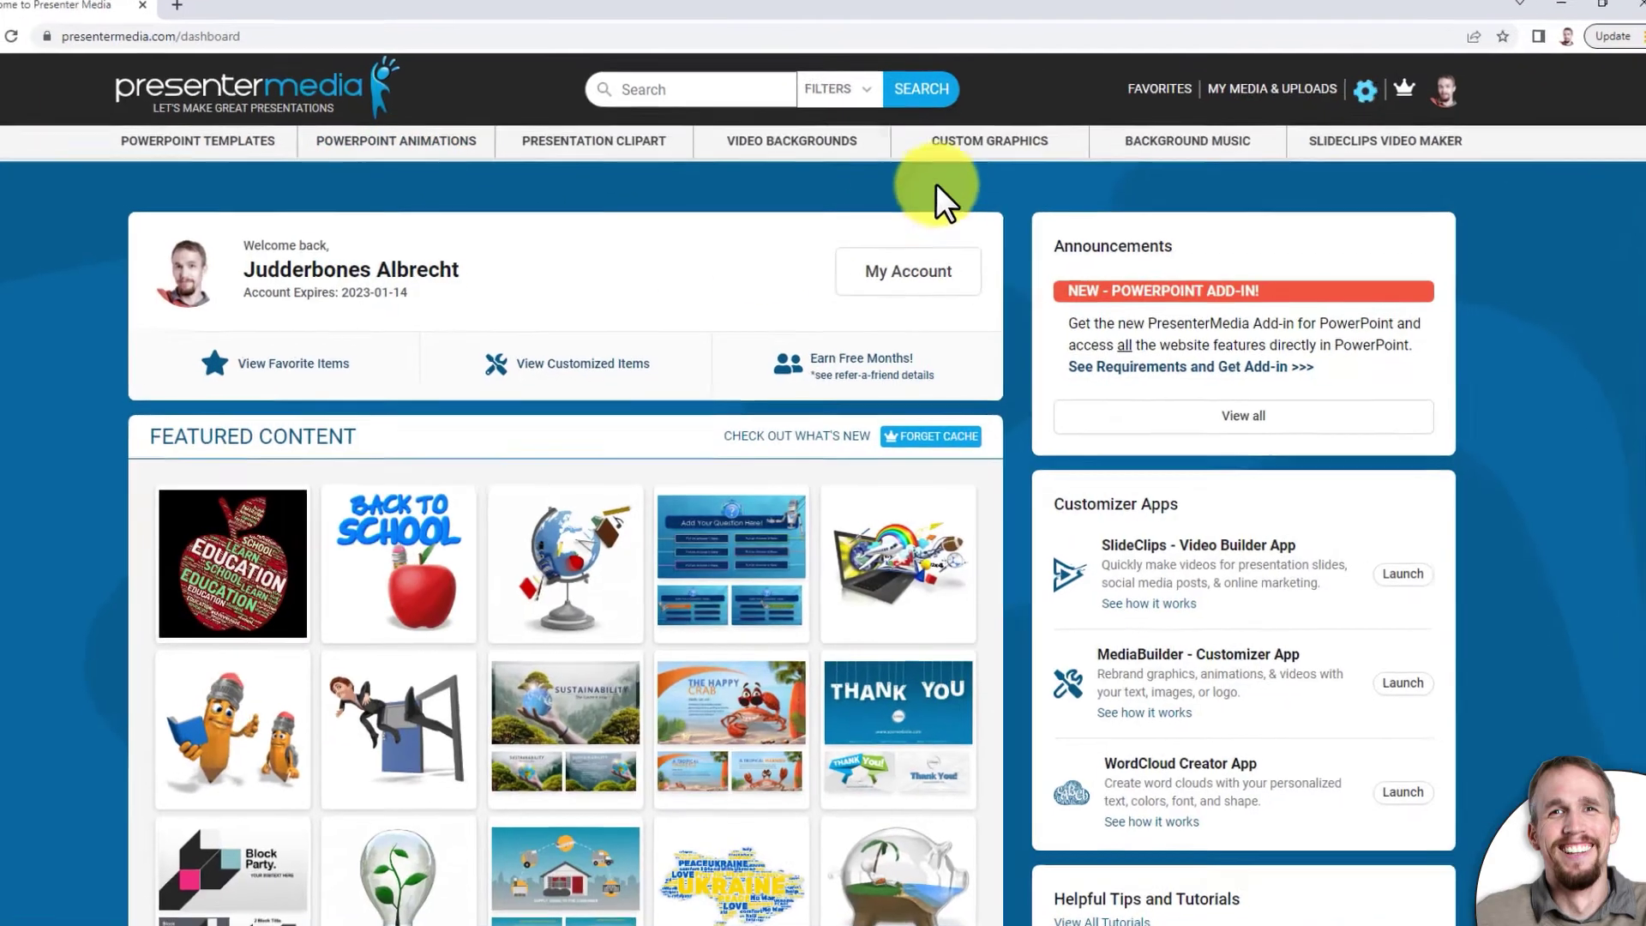
# Step: Browse Custom Graphics > Custom Video and open the Glimmer Spiral Text card
pyautogui.moveTo(983, 148)
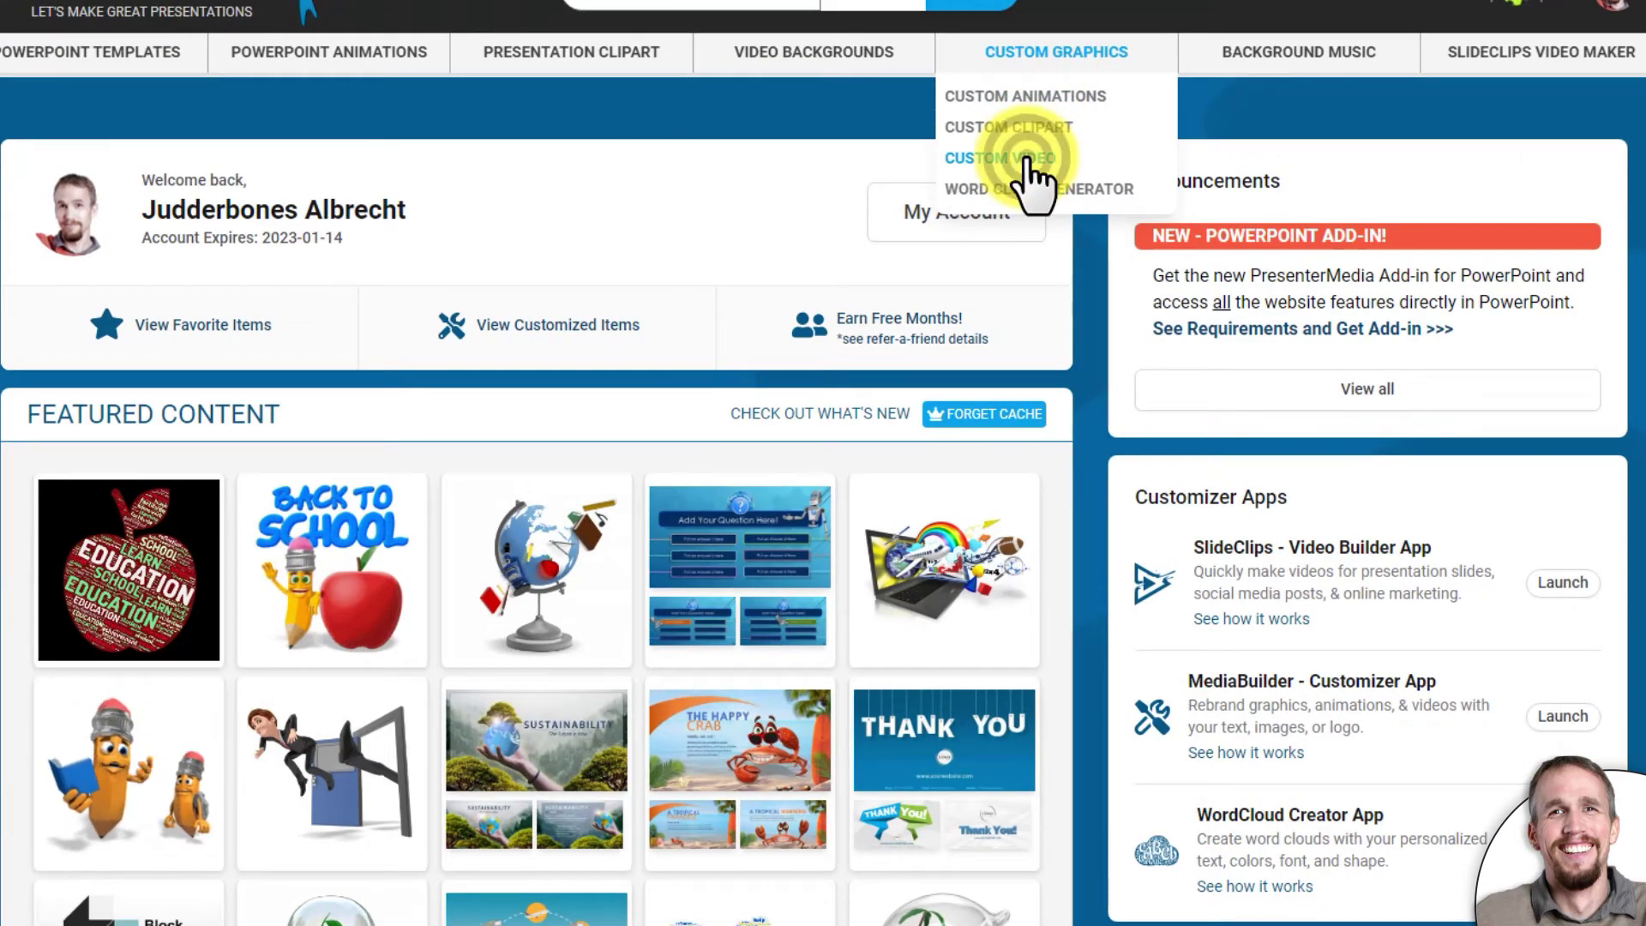
pyautogui.click(1001, 158)
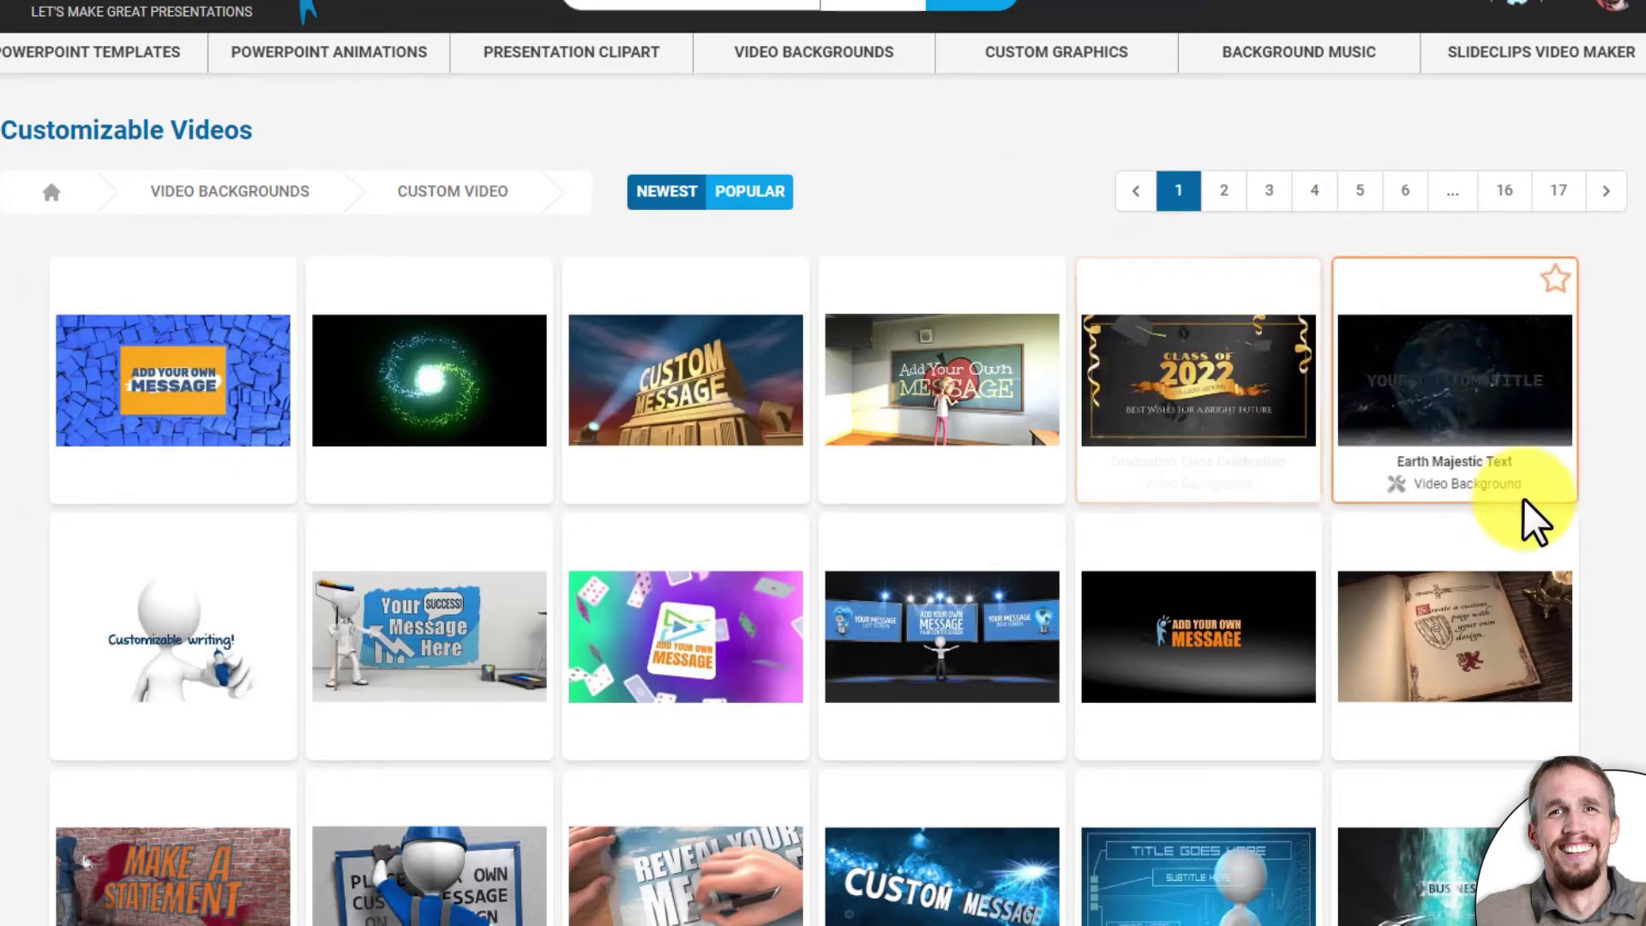
pyautogui.scroll(-2, 1542, 516)
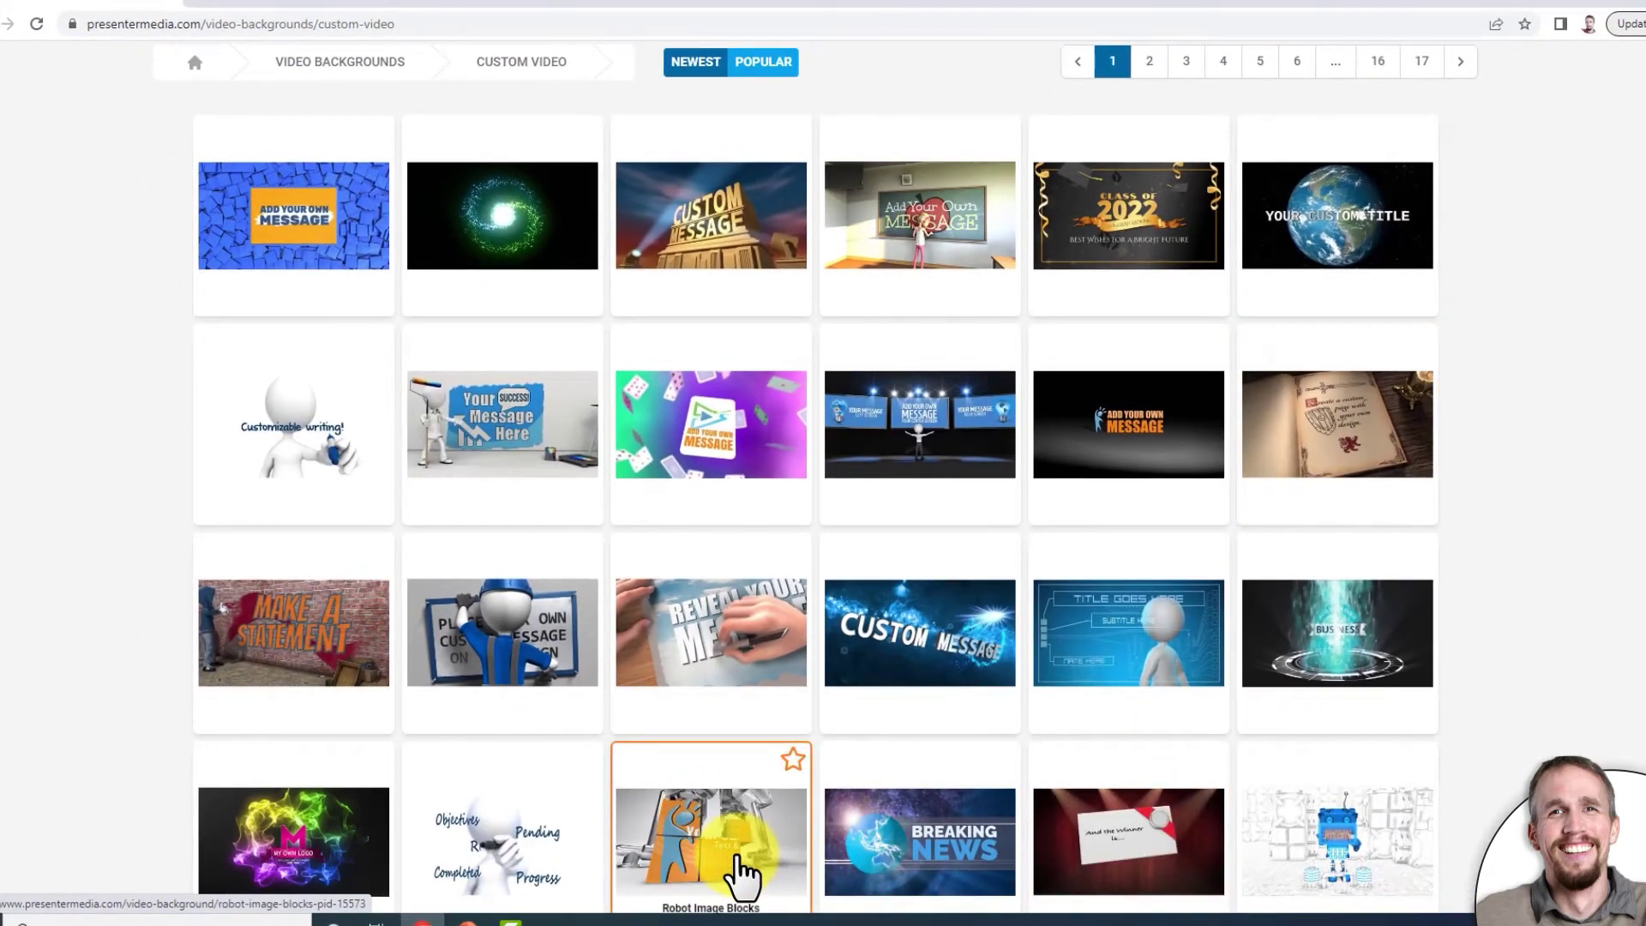
pyautogui.click(957, 656)
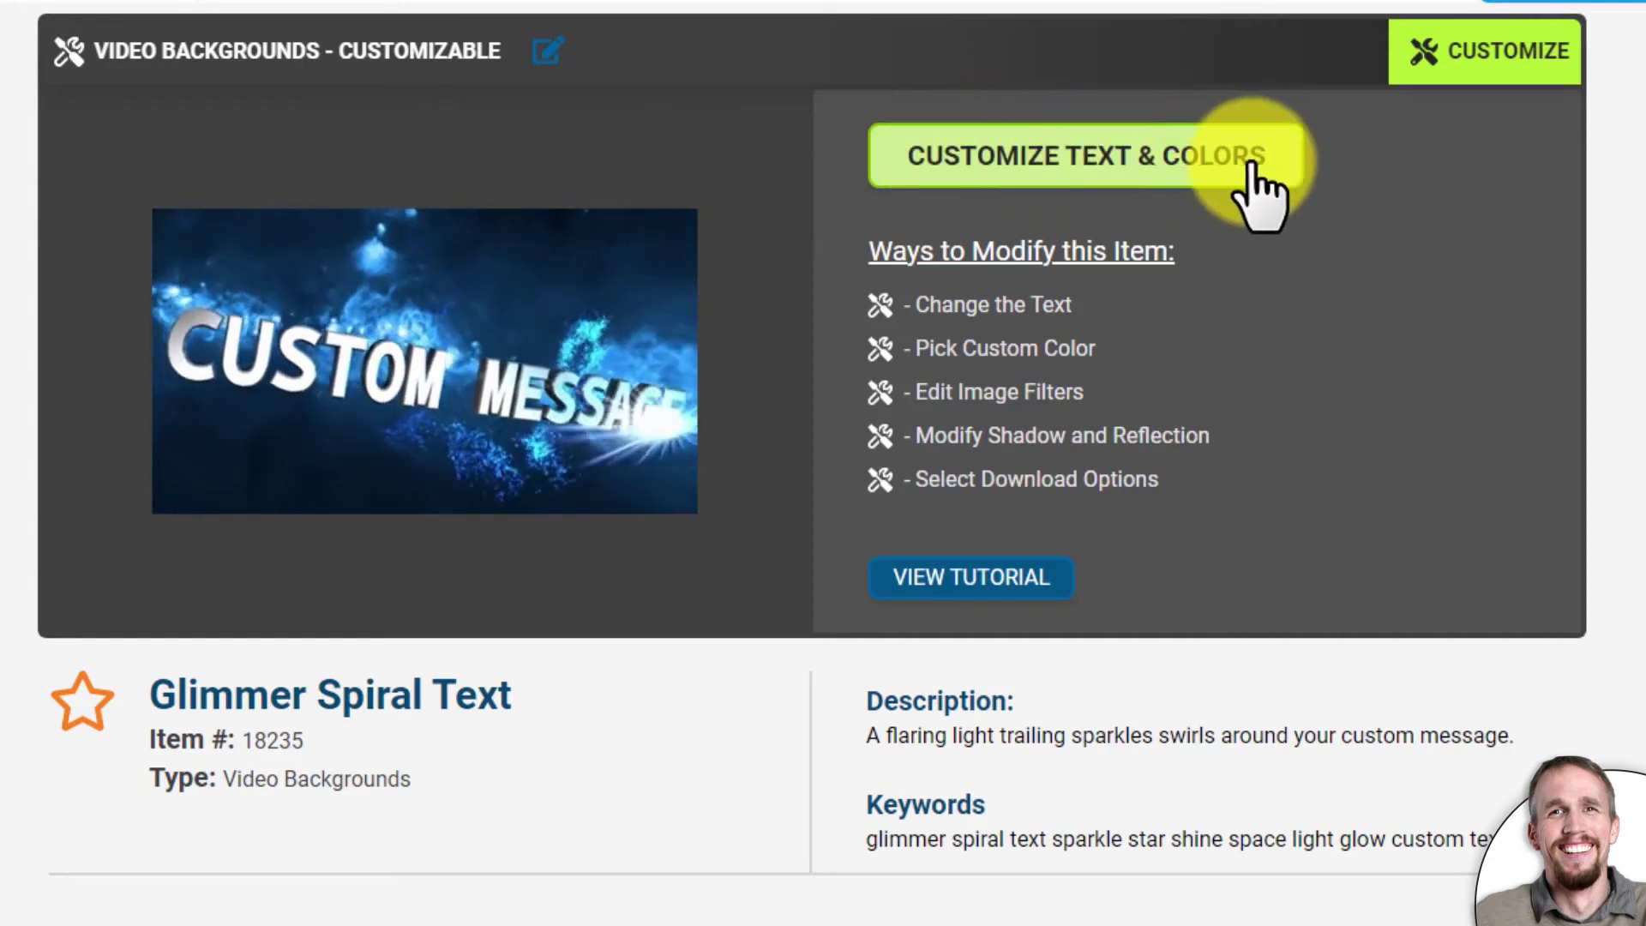
# Step: Open the Glimmer Spiral Text customizer and replace the quick text with 'SUCCESS!'
pyautogui.click(1099, 157)
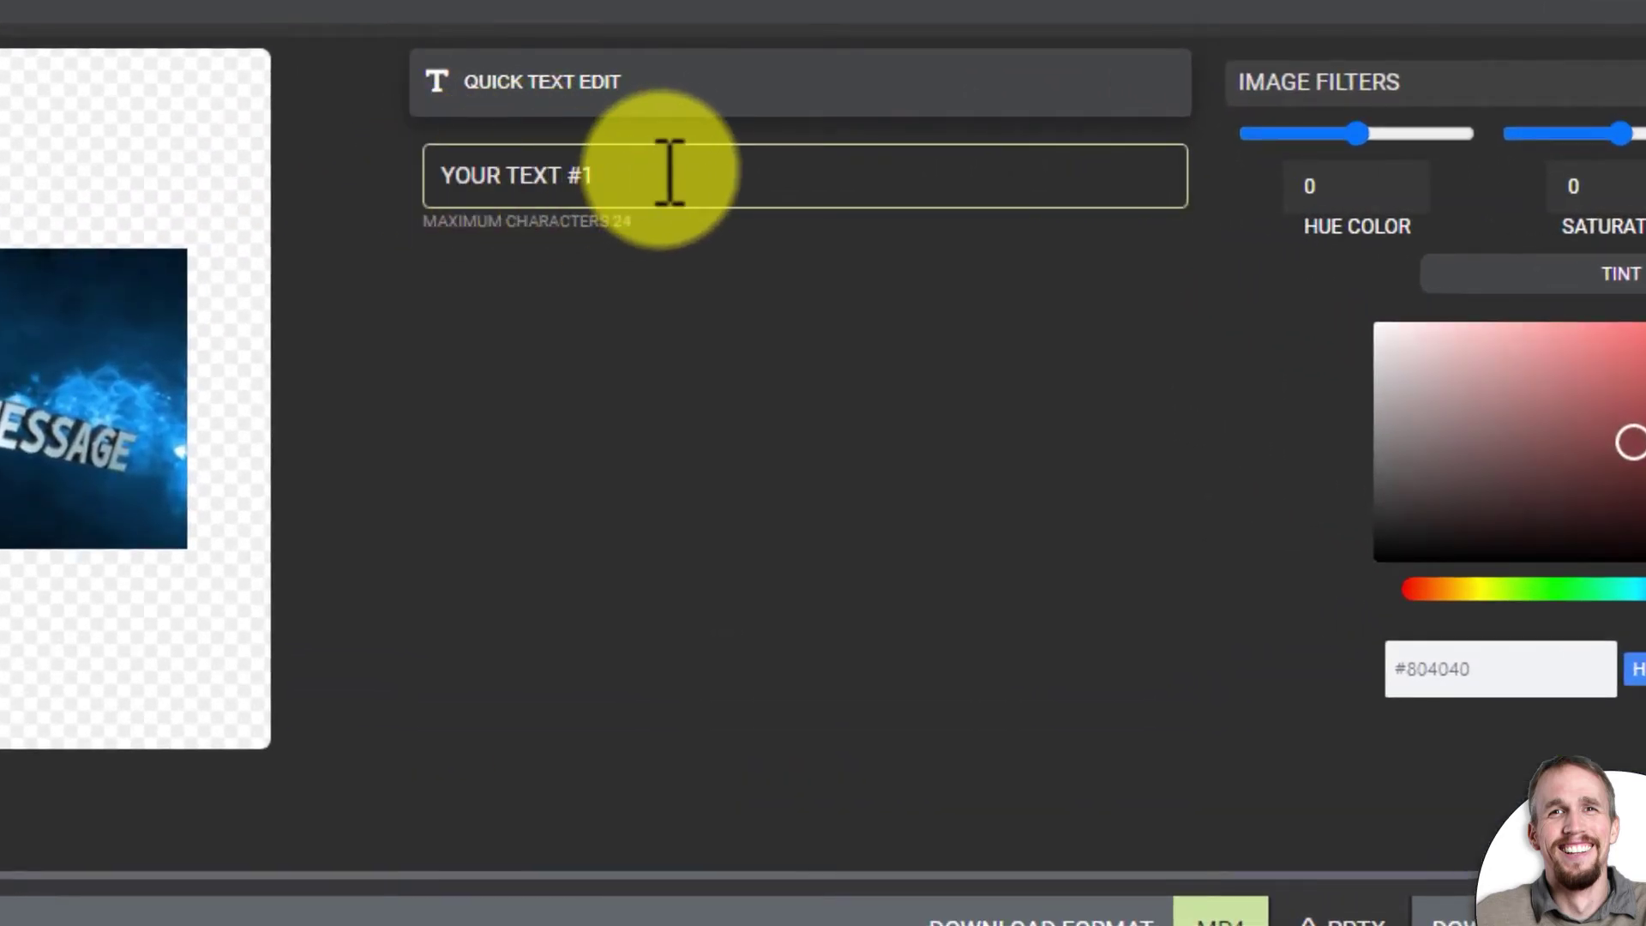
pyautogui.click(632, 176)
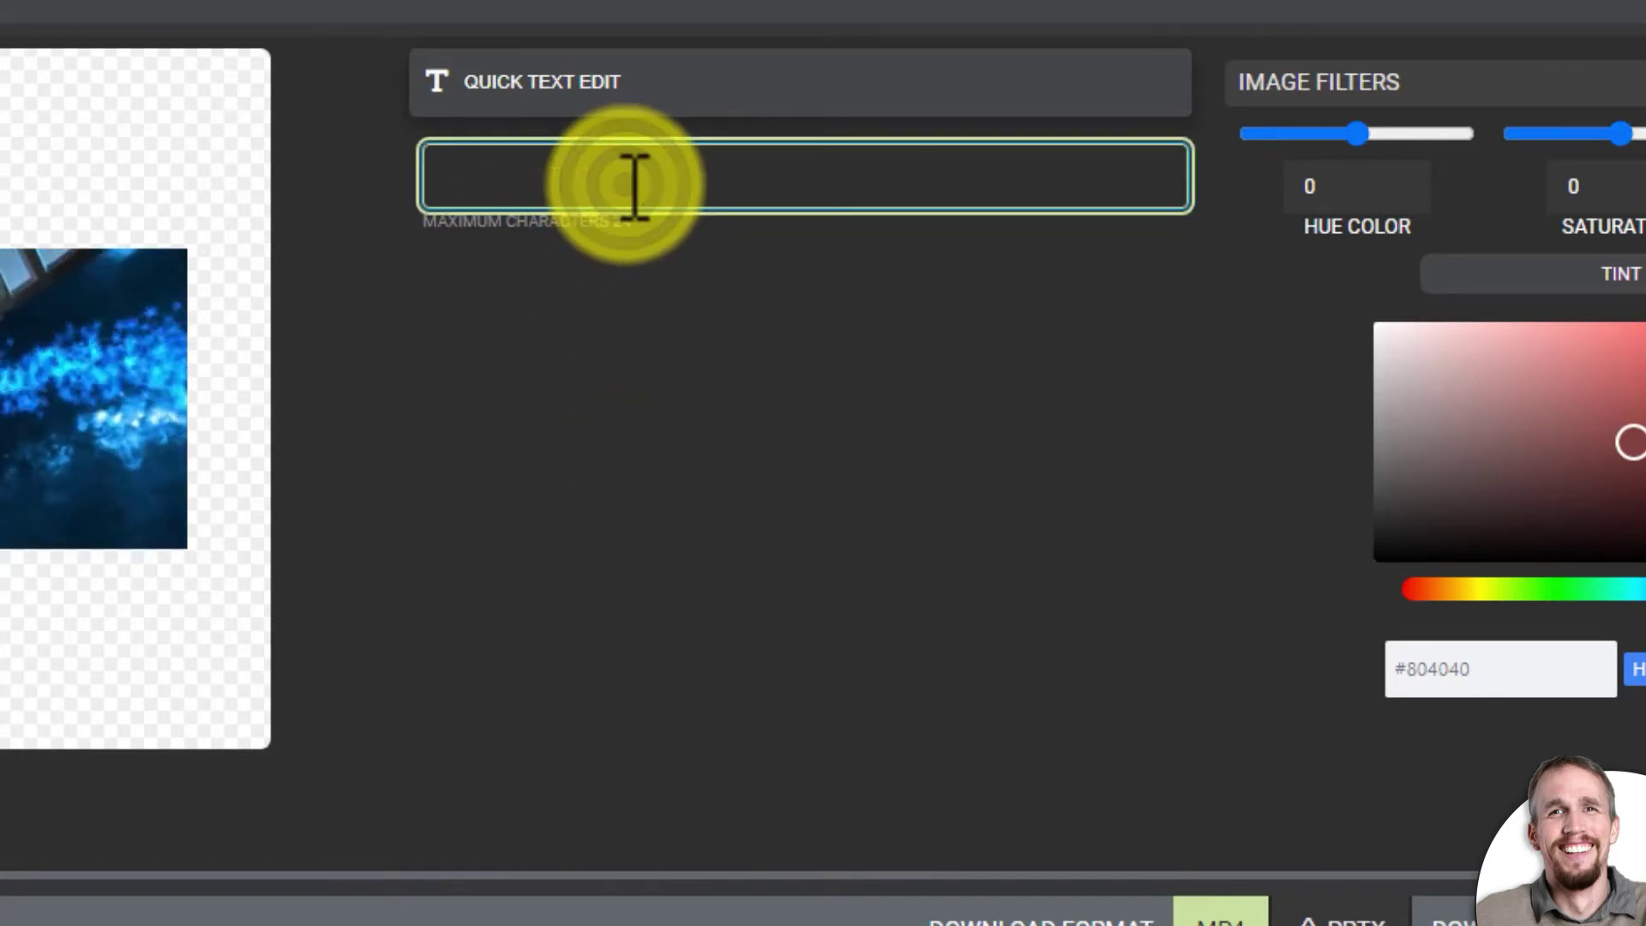
pyautogui.write('SUCESS')
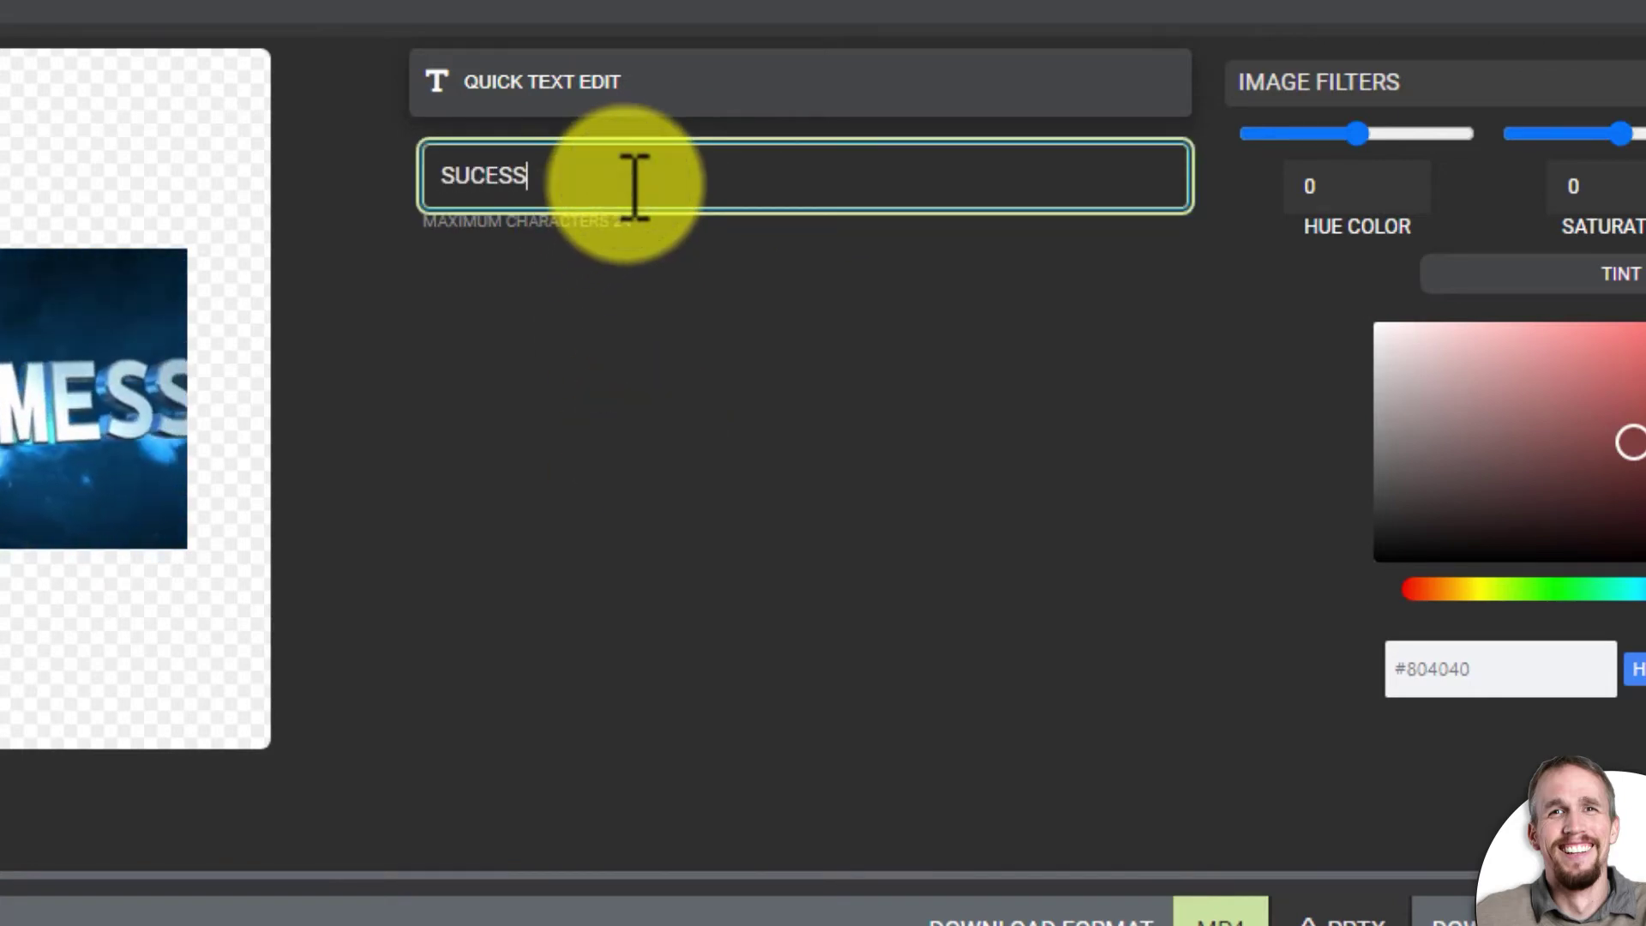
pyautogui.press('BackSpace')
pyautogui.press('BackSpace')
pyautogui.press('BackSpace')
pyautogui.write('CESS!')
pyautogui.click(658, 325)
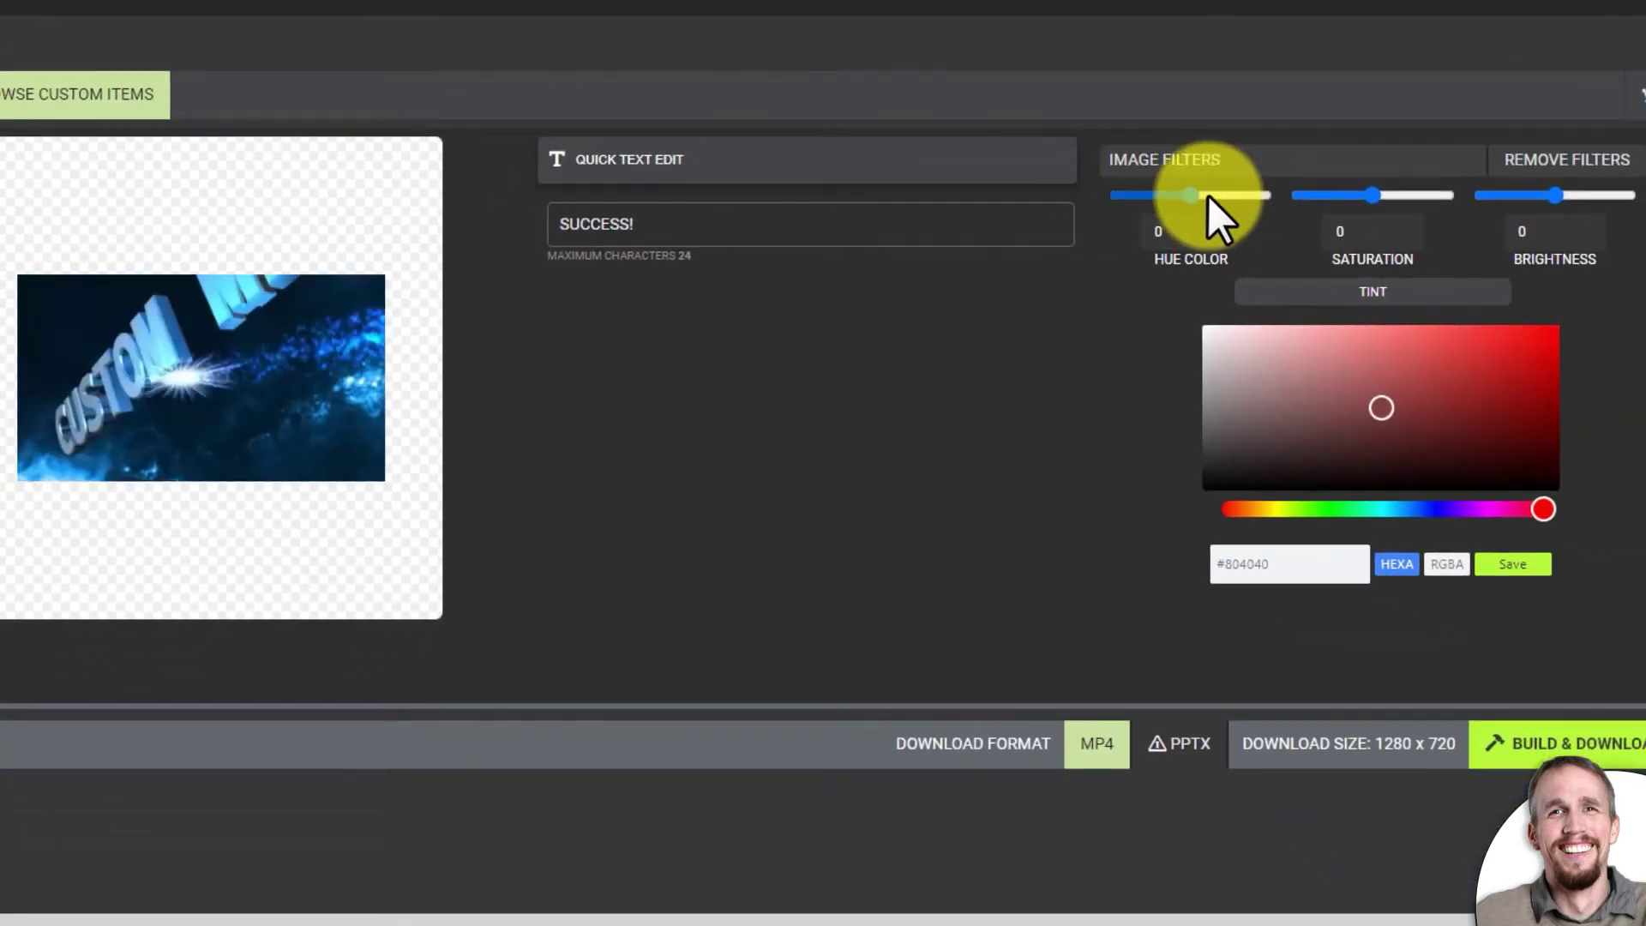
# Step: Tint the video purple with the hue slider, saturation 0.1 and brightness 0.06
pyautogui.click(1376, 137)
pyautogui.moveTo(1207, 197)
pyautogui.mouseDown()
pyautogui.moveTo(1172, 193)
pyautogui.moveTo(1228, 197)
pyautogui.mouseUp()
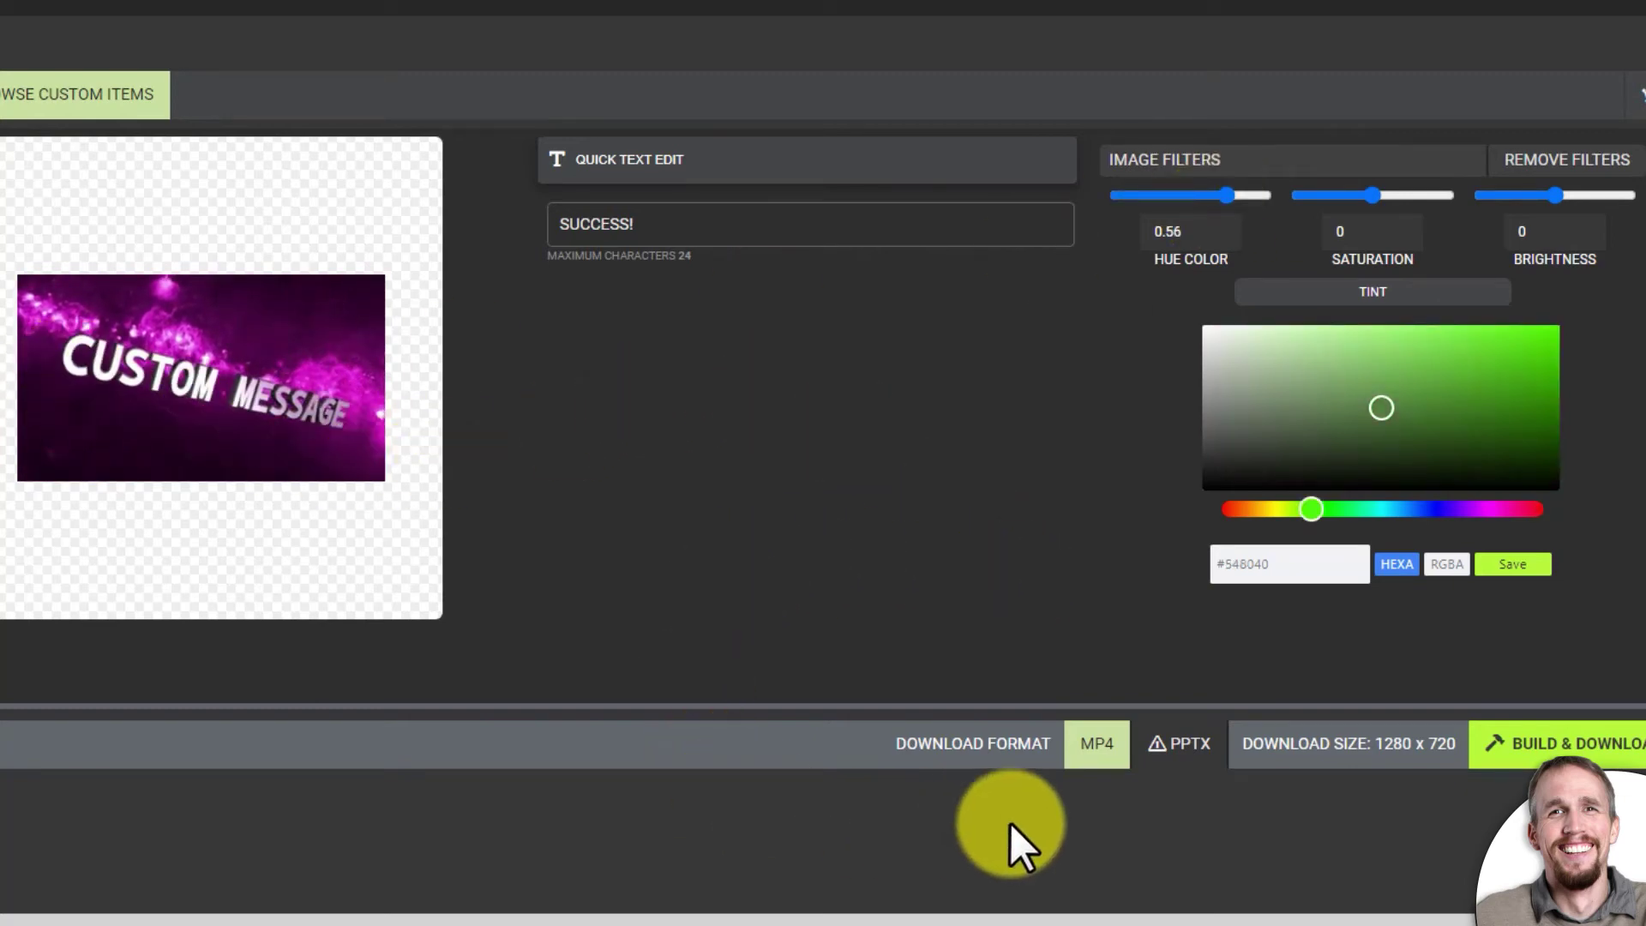
pyautogui.moveTo(1376, 197)
pyautogui.mouseDown()
pyautogui.moveTo(1305, 195)
pyautogui.moveTo(1459, 202)
pyautogui.moveTo(1334, 211)
pyautogui.moveTo(1444, 208)
pyautogui.moveTo(1380, 214)
pyautogui.mouseUp()
pyautogui.click(1555, 199)
pyautogui.moveTo(1555, 199); pyautogui.dragTo(1558, 207)
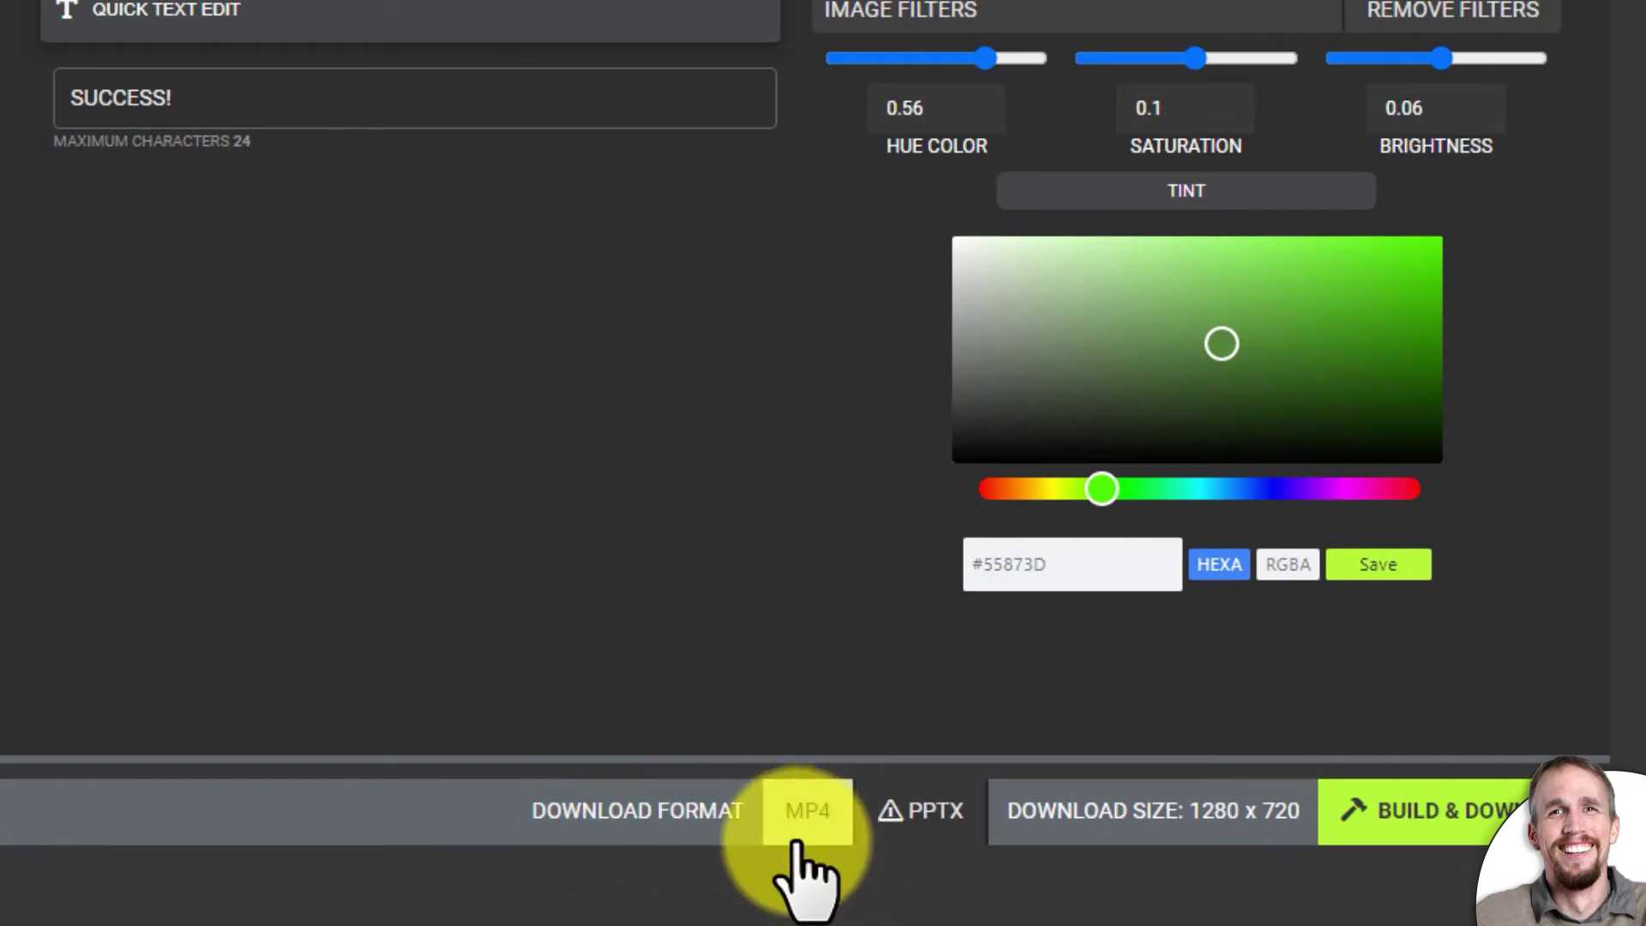
# Step: Build & Download the video as an MP4 and dismiss the rendering notice
pyautogui.moveTo(936, 825)
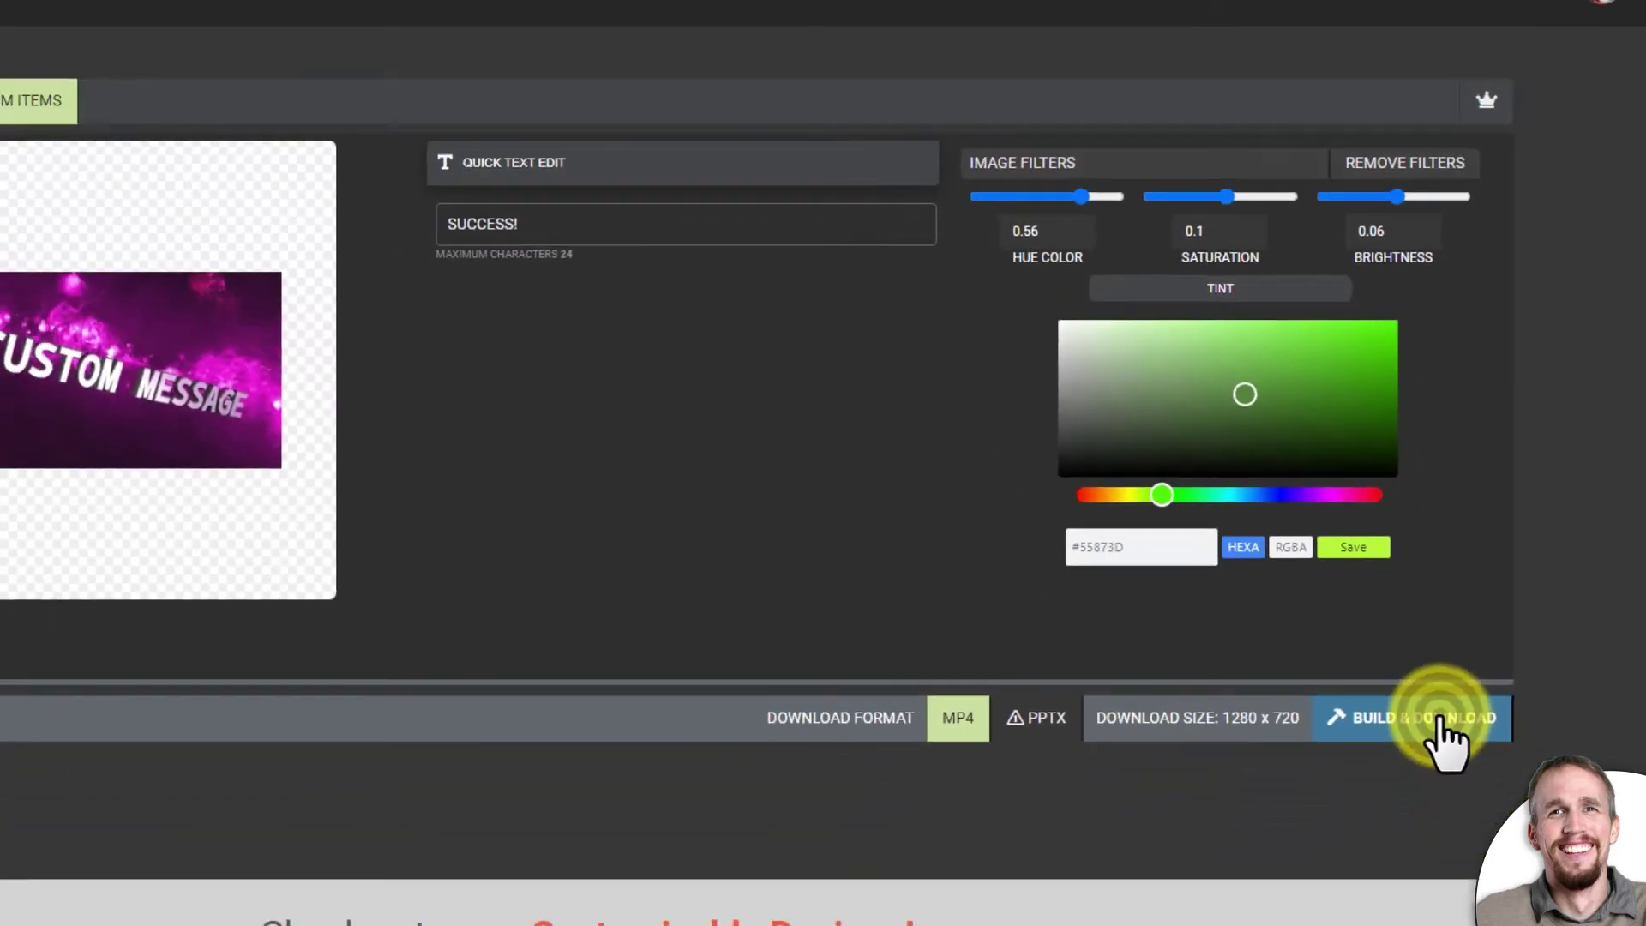
pyautogui.click(1457, 815)
pyautogui.click(852, 419)
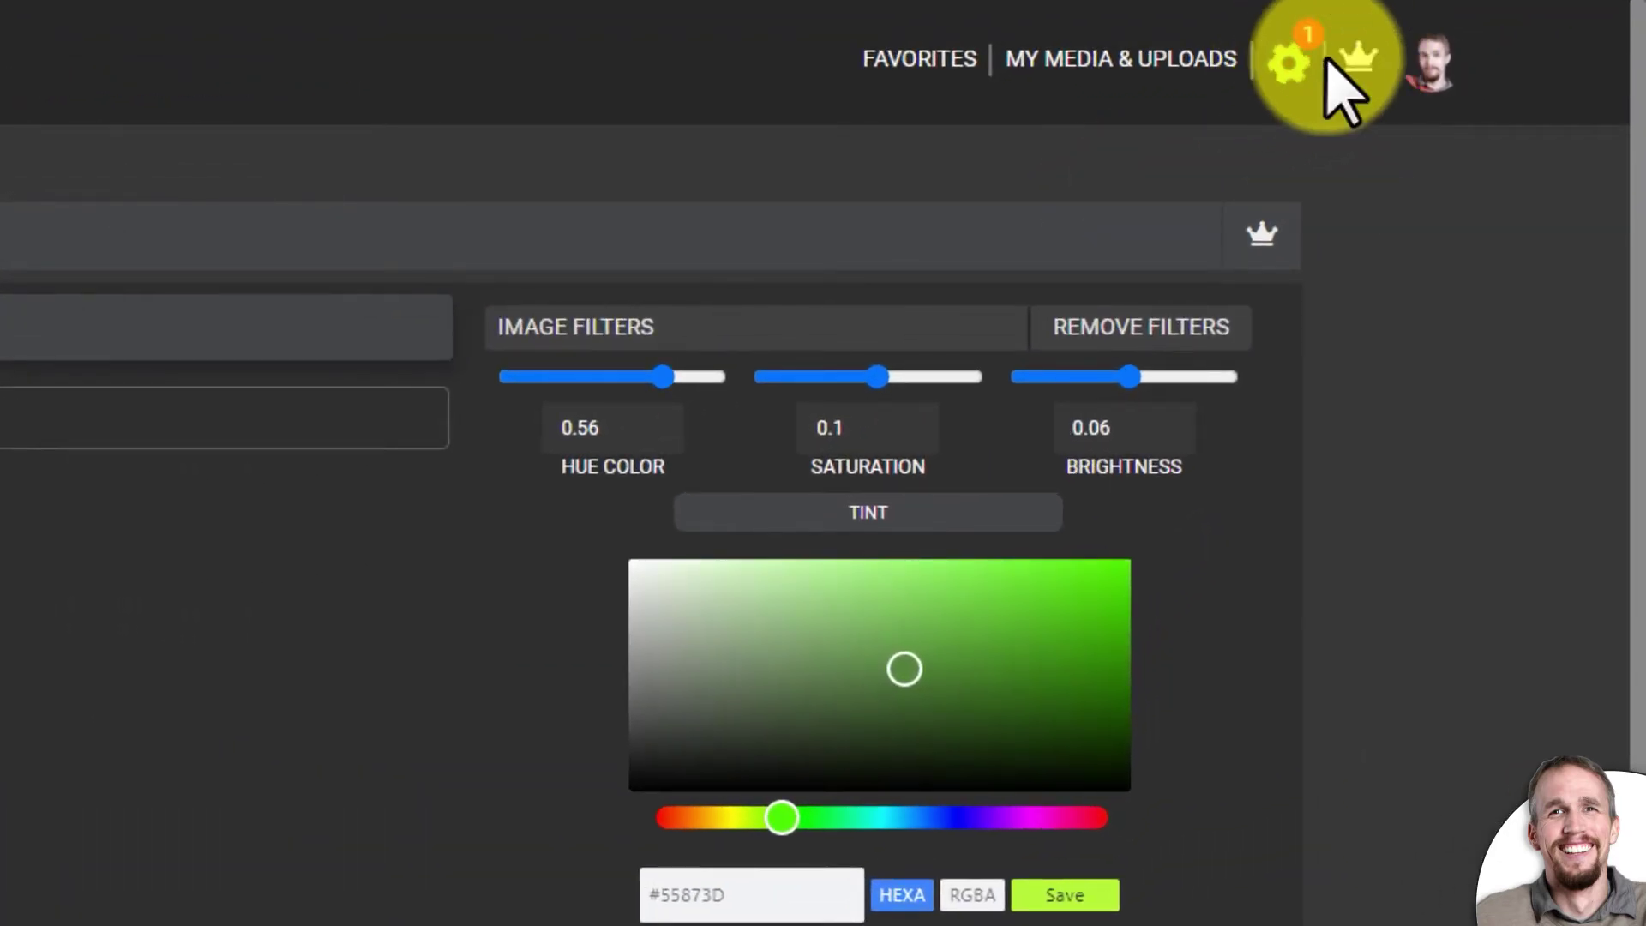
# Step: Open My Media & Uploads and scroll the Custom Downloads list to check Glimmer Spiral Text
pyautogui.click(1064, 57)
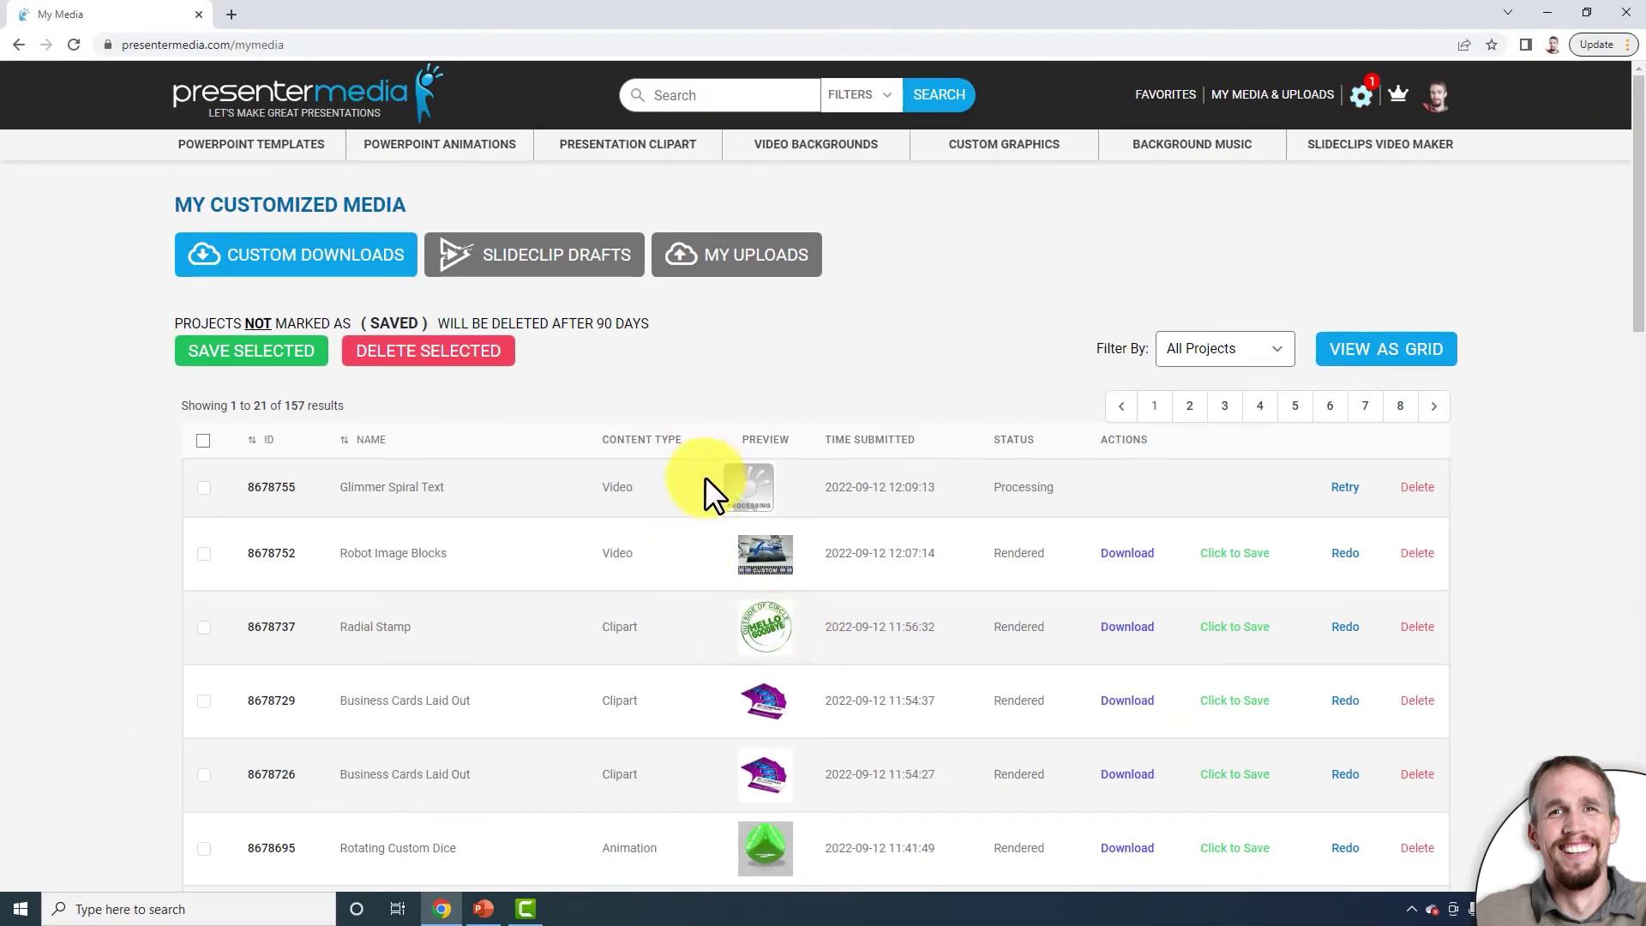
pyautogui.scroll(-15, 794, 565)
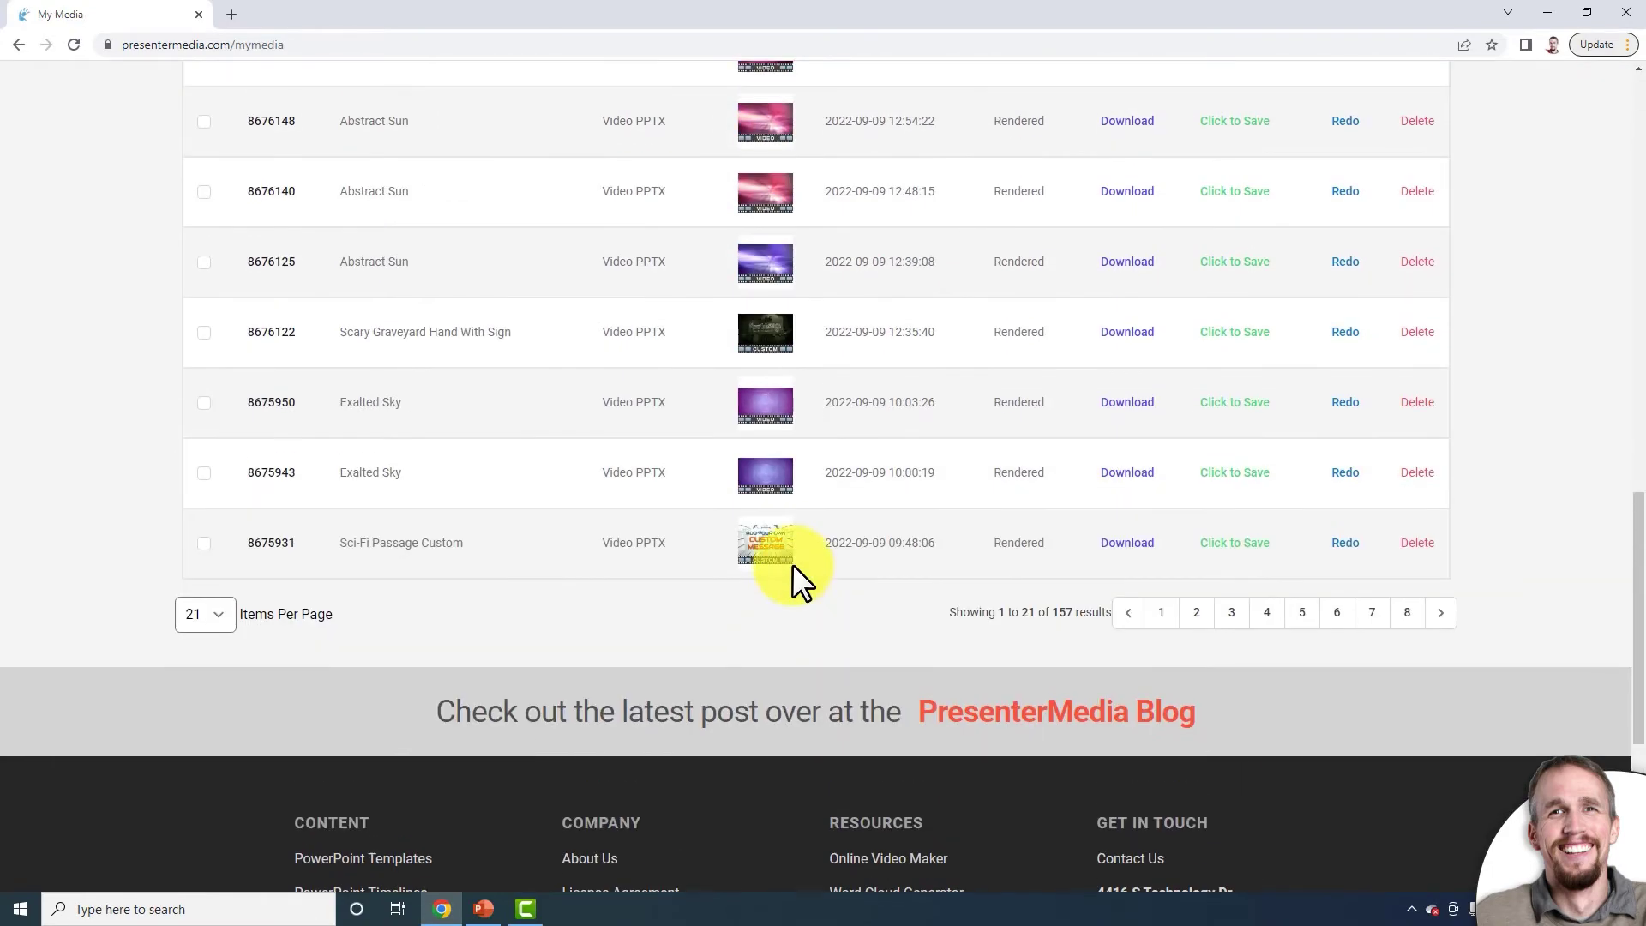
pyautogui.scroll(6, 794, 564)
pyautogui.scroll(5, 794, 568)
pyautogui.scroll(-12, 794, 575)
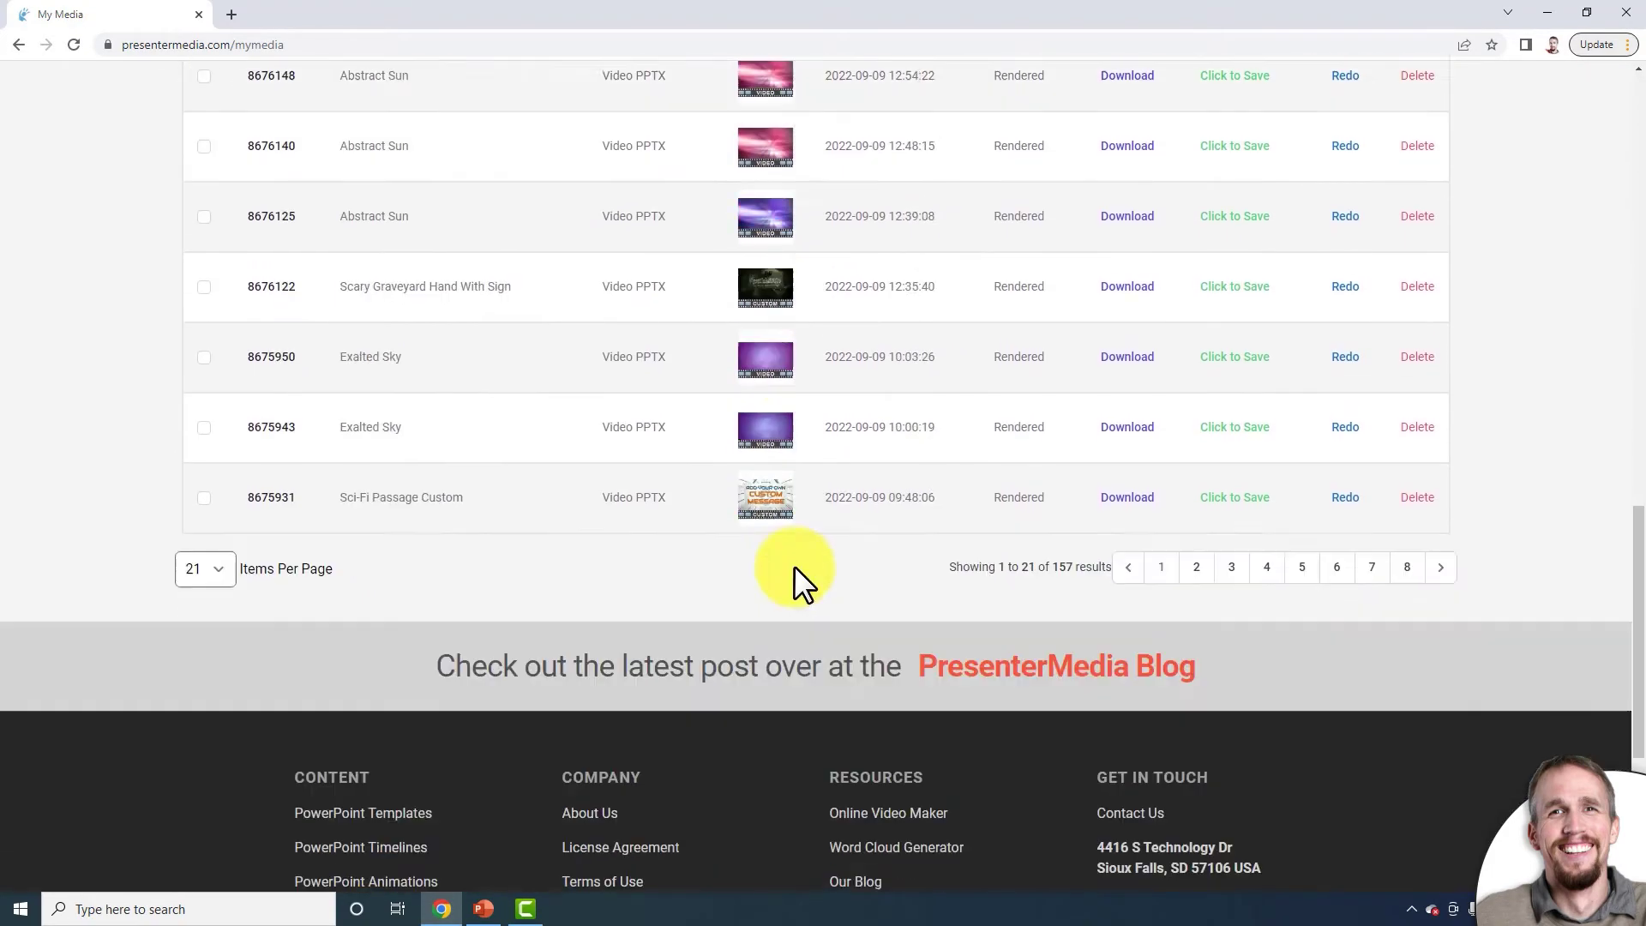
pyautogui.scroll(20, 1484, 514)
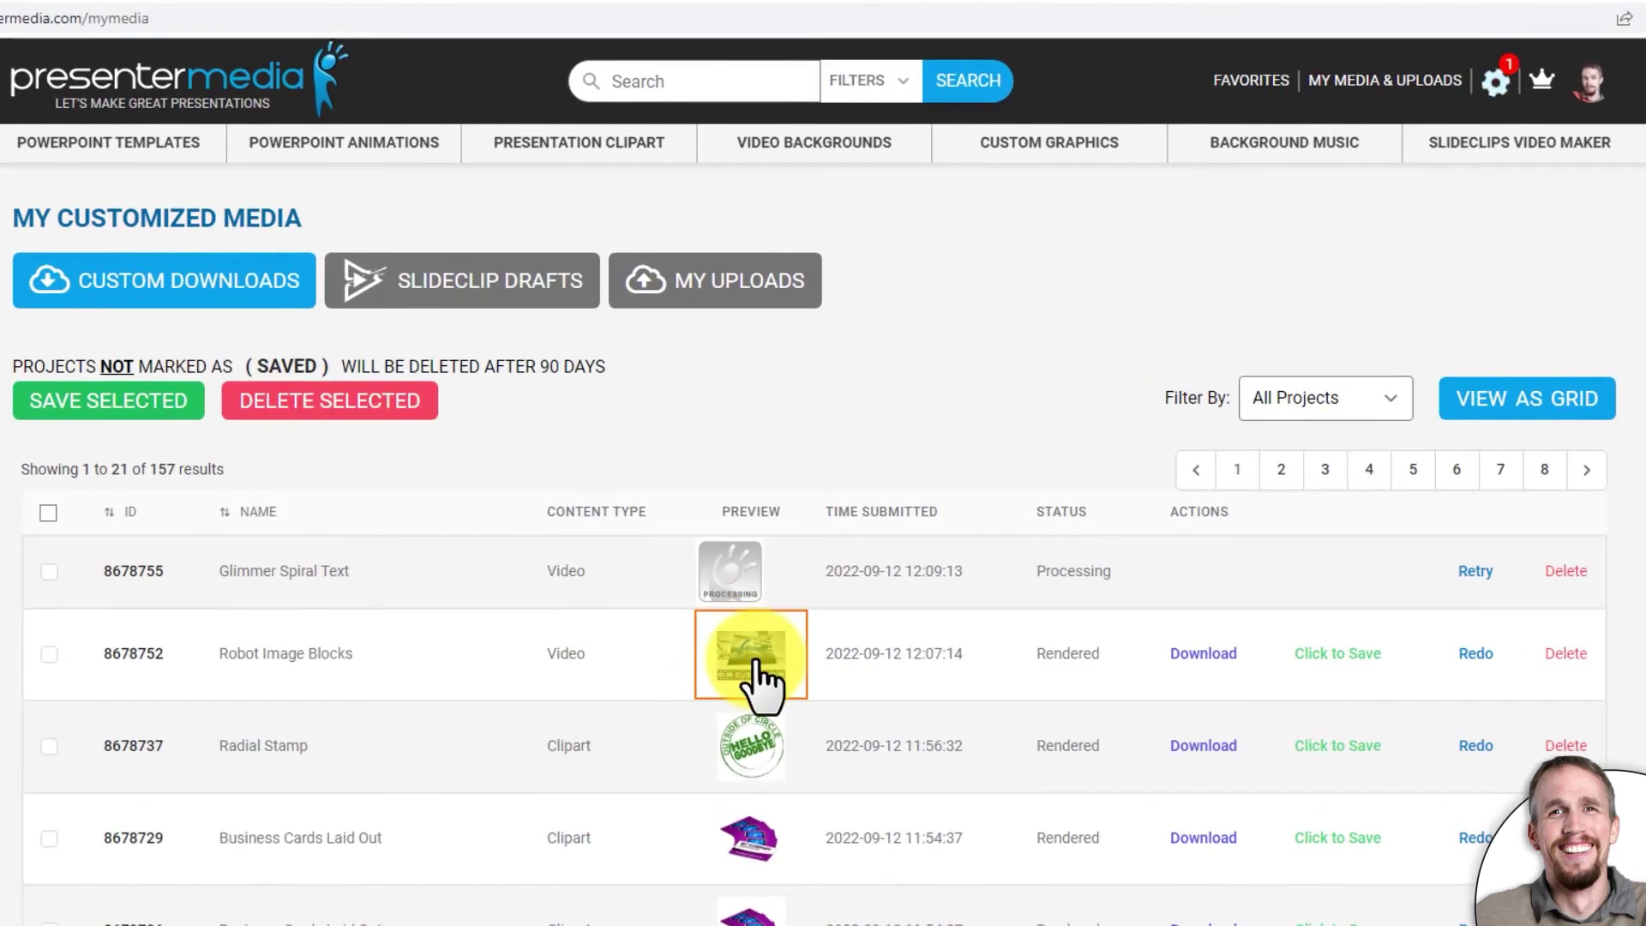
pyautogui.click(755, 673)
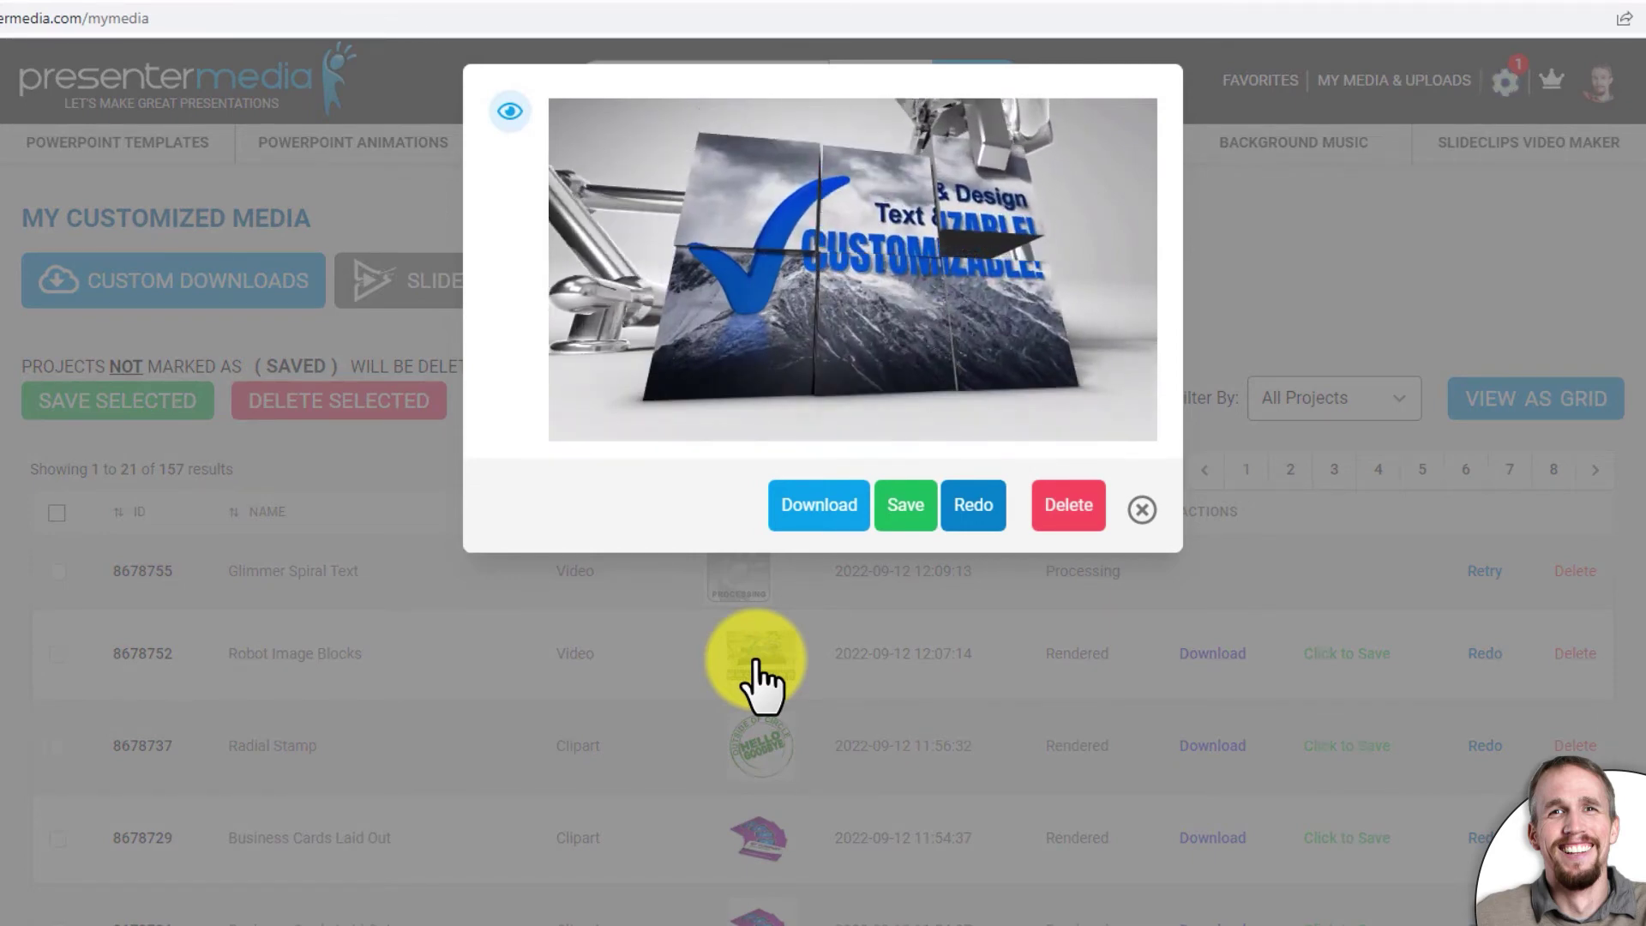
pyautogui.click(1142, 510)
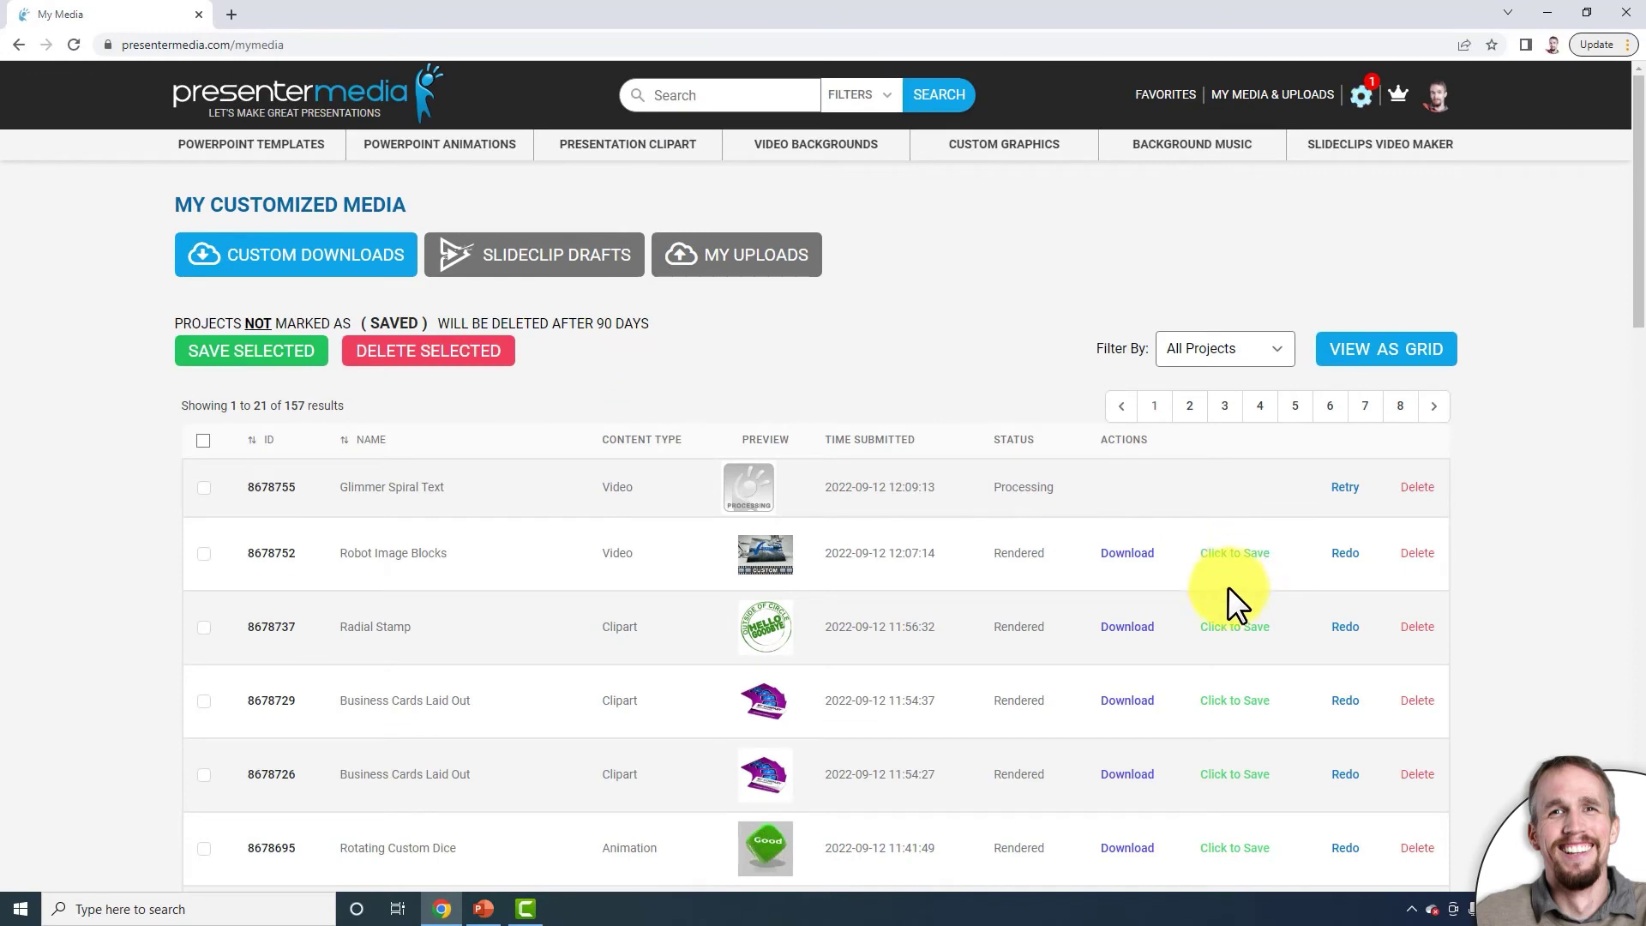
pyautogui.click(1217, 558)
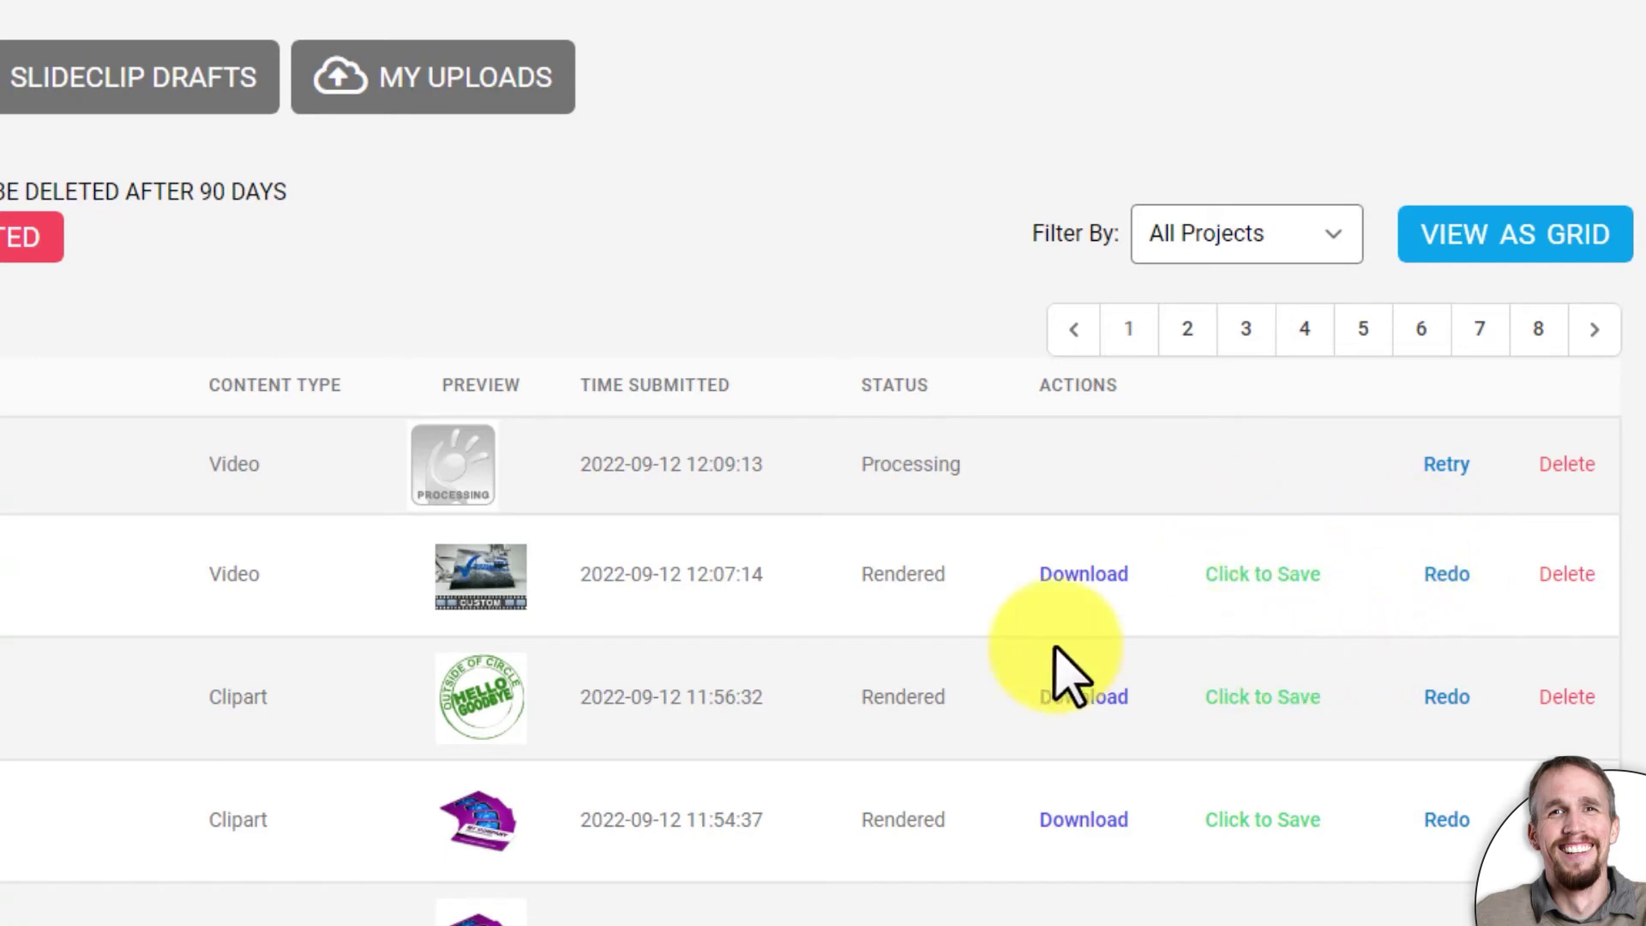
# Step: Download the Robot Image Blocks video and save robot_image_blocks_8678752.mp4 to Downloads
pyautogui.click(1086, 577)
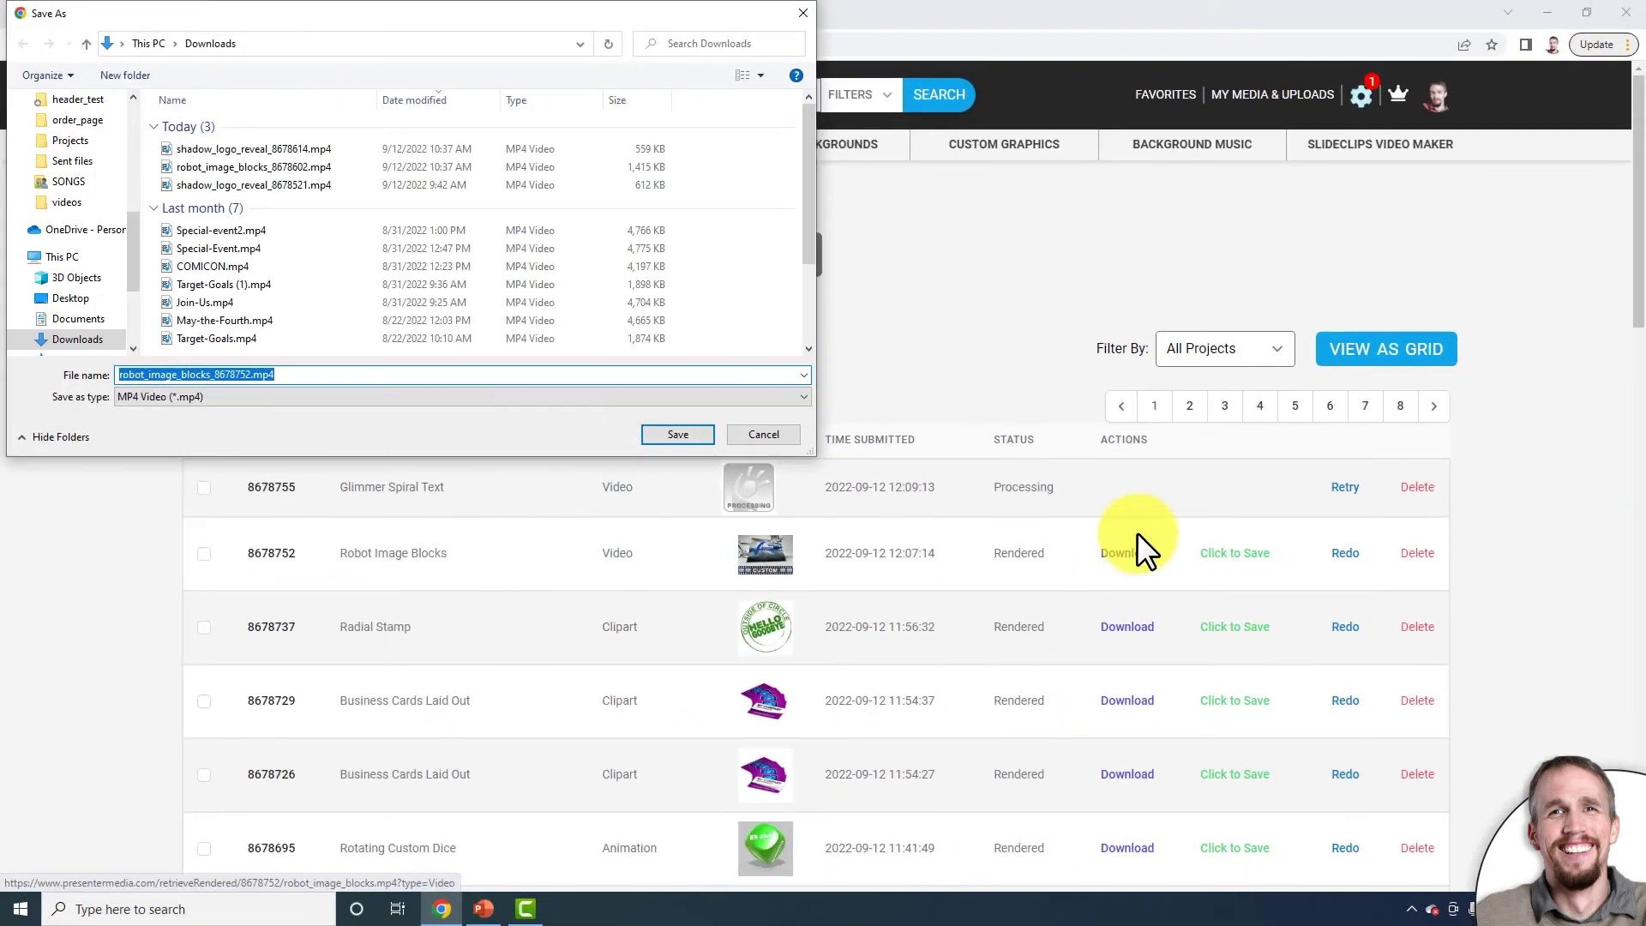
pyautogui.click(655, 429)
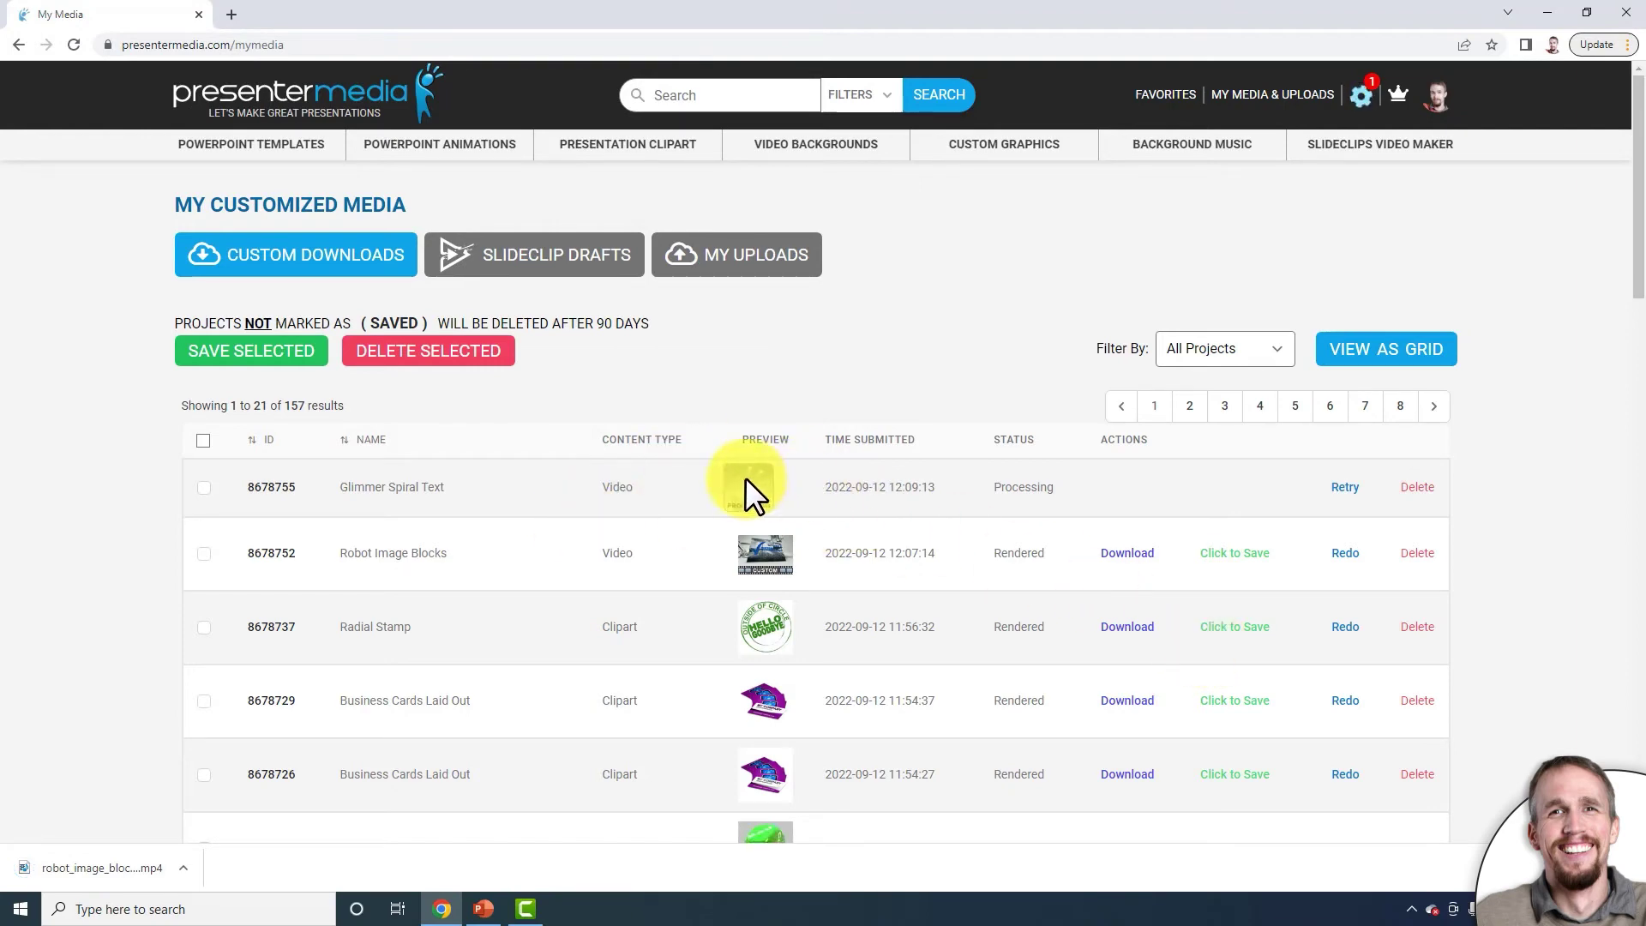
# Step: In PowerPoint, delete the second chart slide and add a new first slide
pyautogui.click(482, 909)
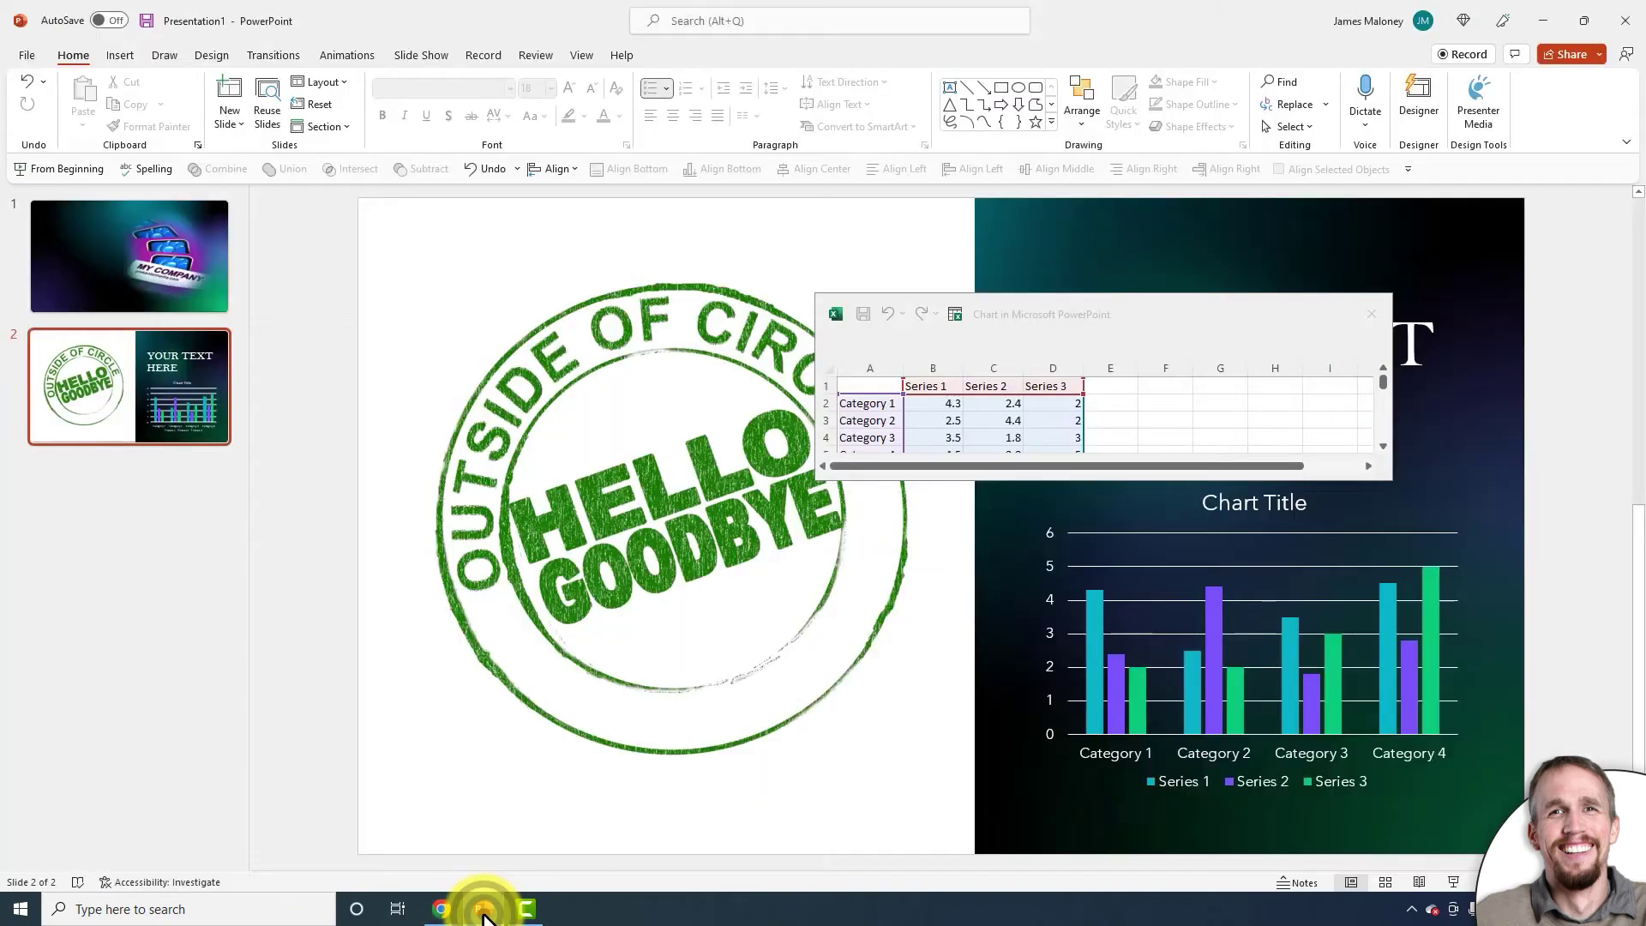
pyautogui.click(133, 347)
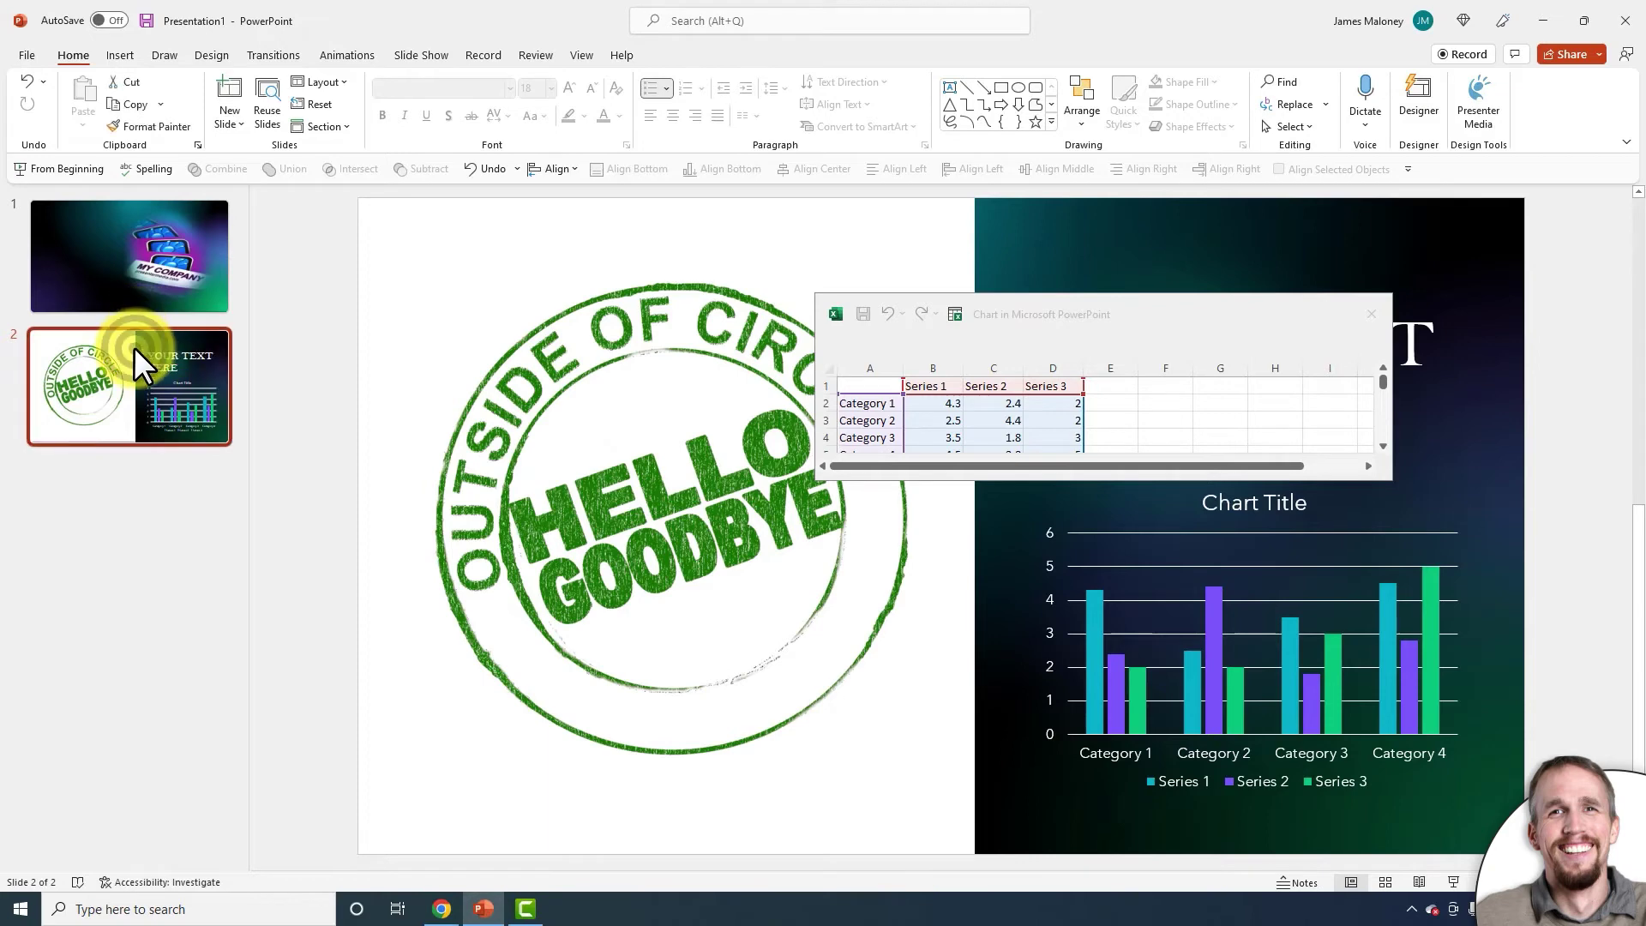
pyautogui.press('Delete')
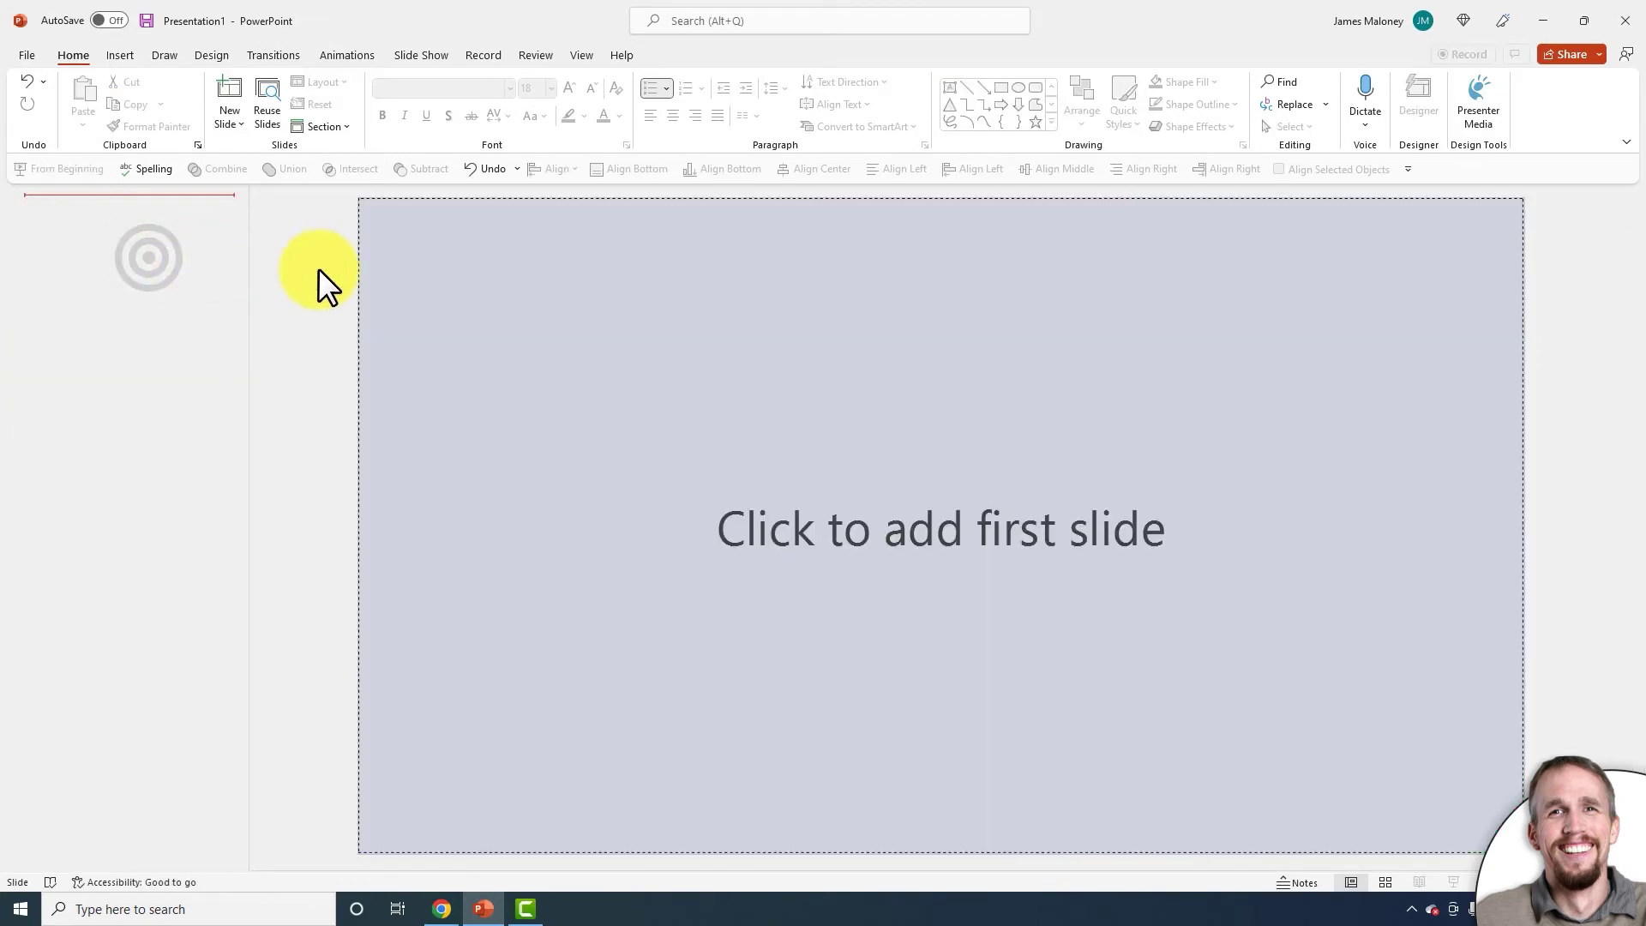
pyautogui.click(885, 525)
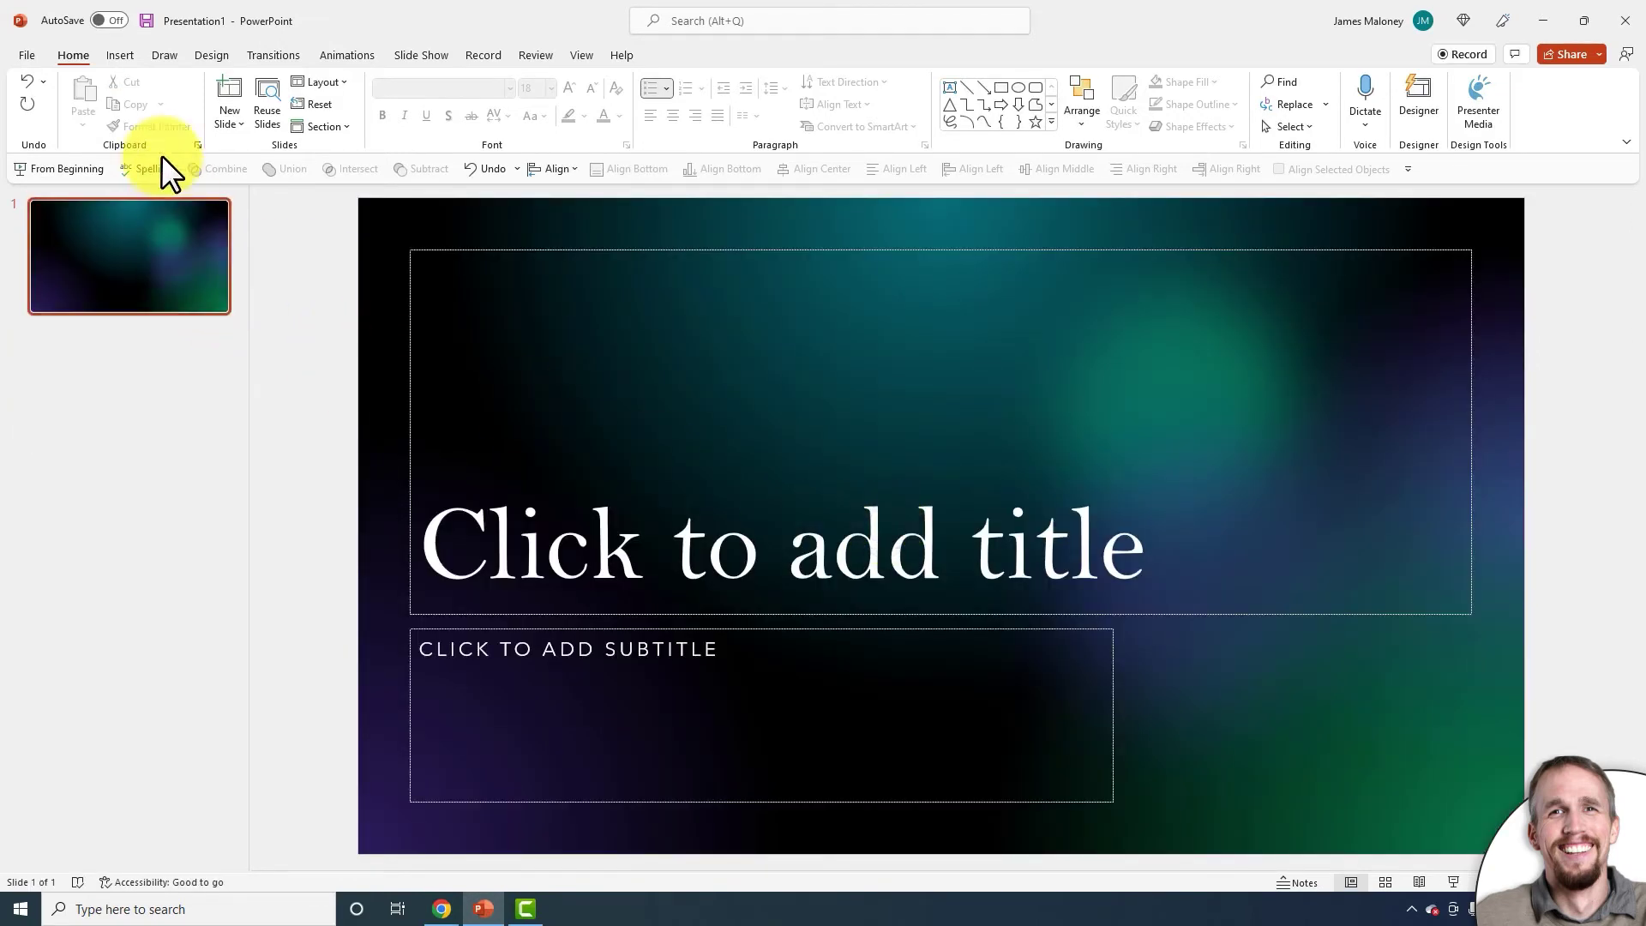
# Step: Create a new blank presentation, keeping its title and subtitle placeholders
pyautogui.click(34, 53)
pyautogui.click(209, 310)
pyautogui.moveTo(500, 239); pyautogui.dragTo(1442, 860)
pyautogui.press('Delete')
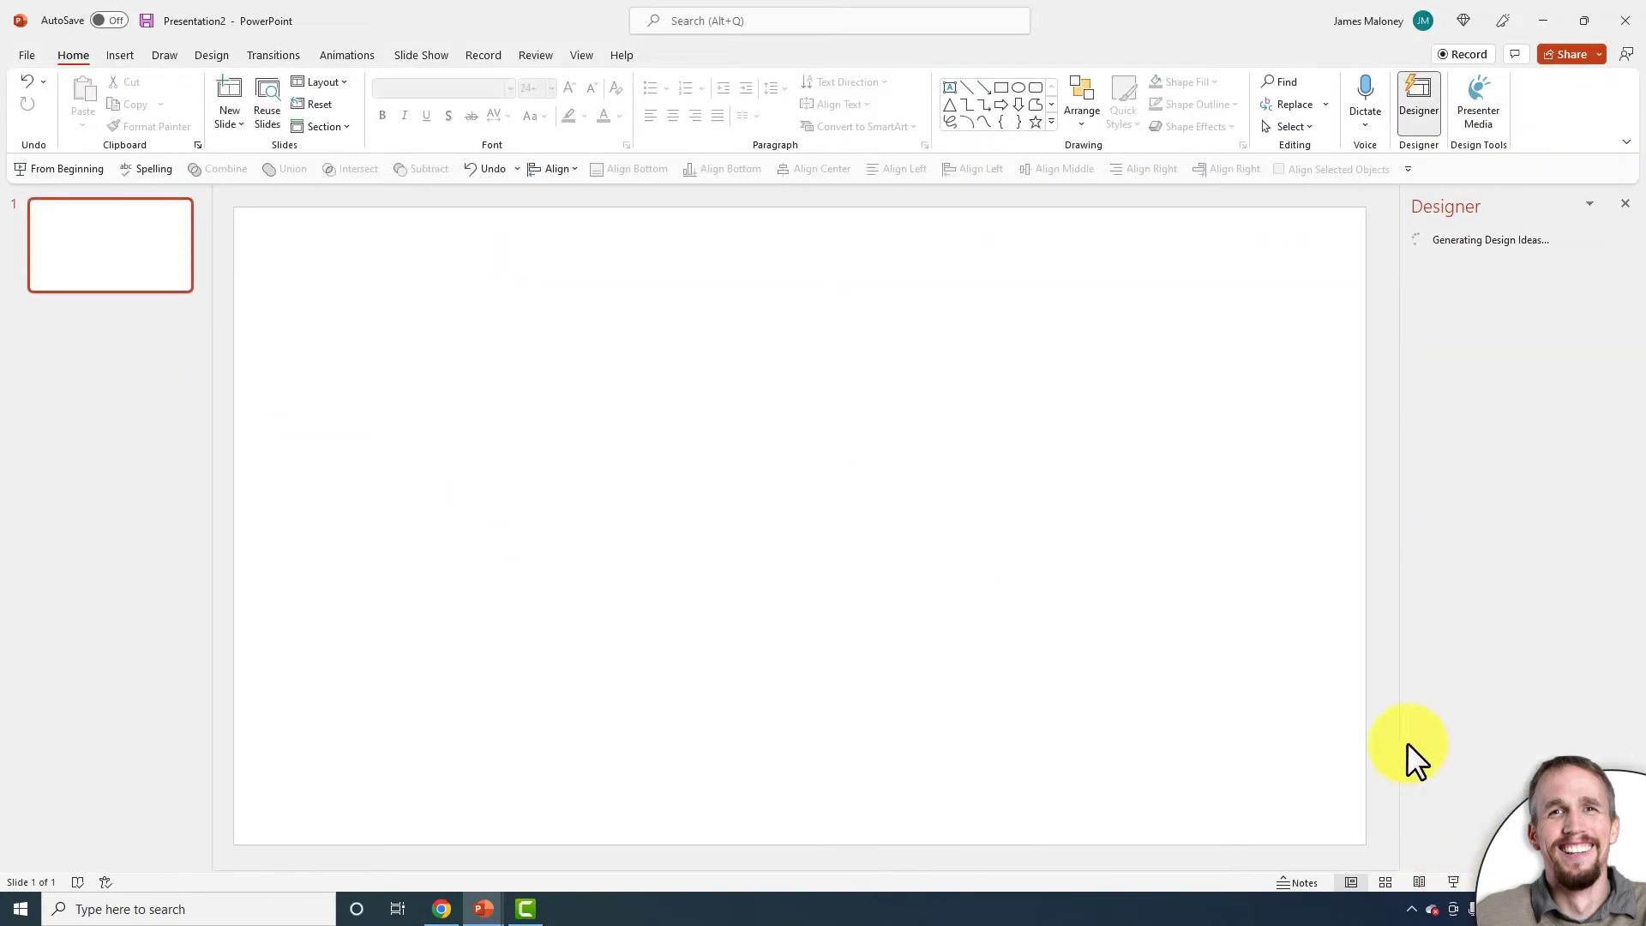
pyautogui.hotkey('ctrl', 'z')
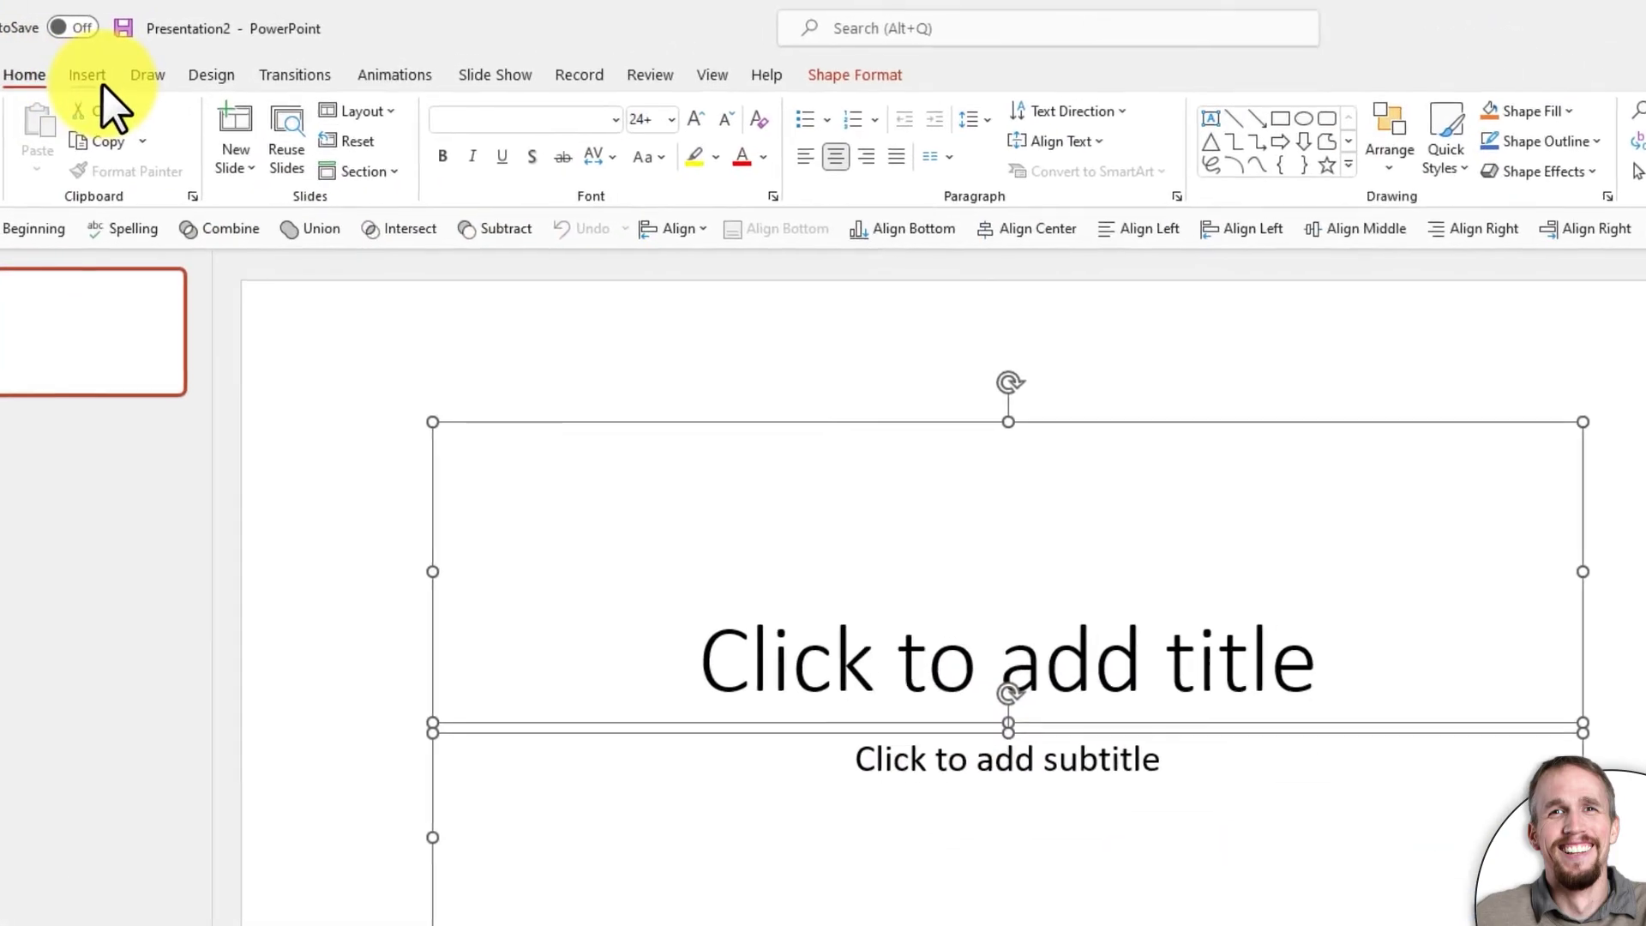
# Step: Insert robot_image_blocks_8678752.mp4 from this device onto the title slide
pyautogui.click(79, 76)
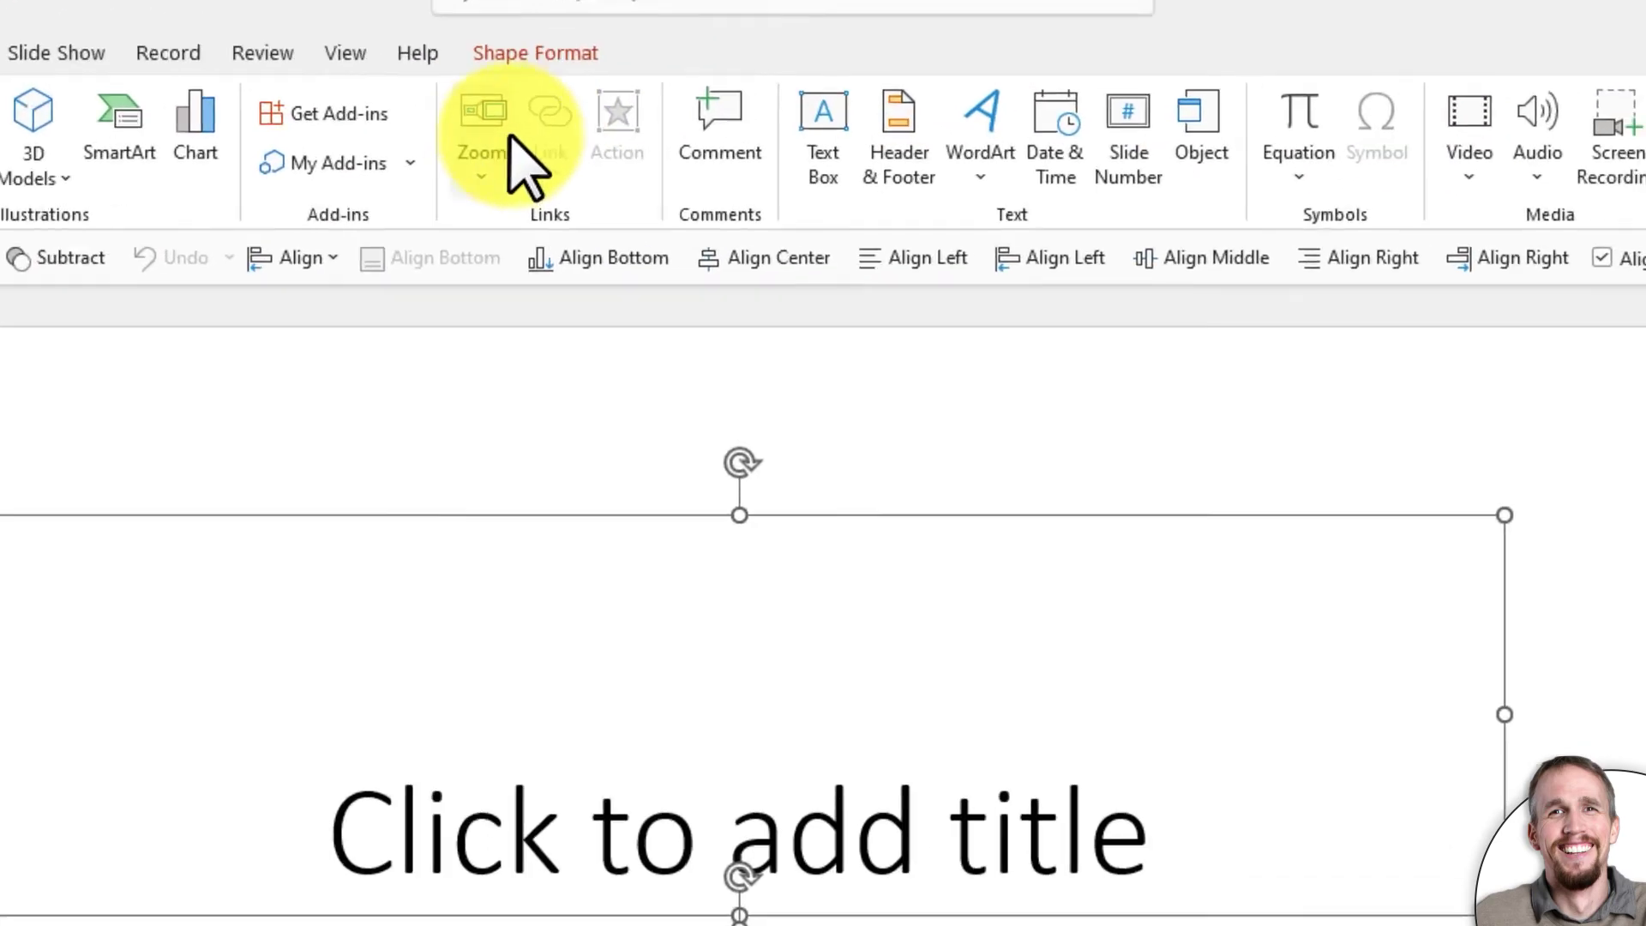
pyautogui.click(1469, 172)
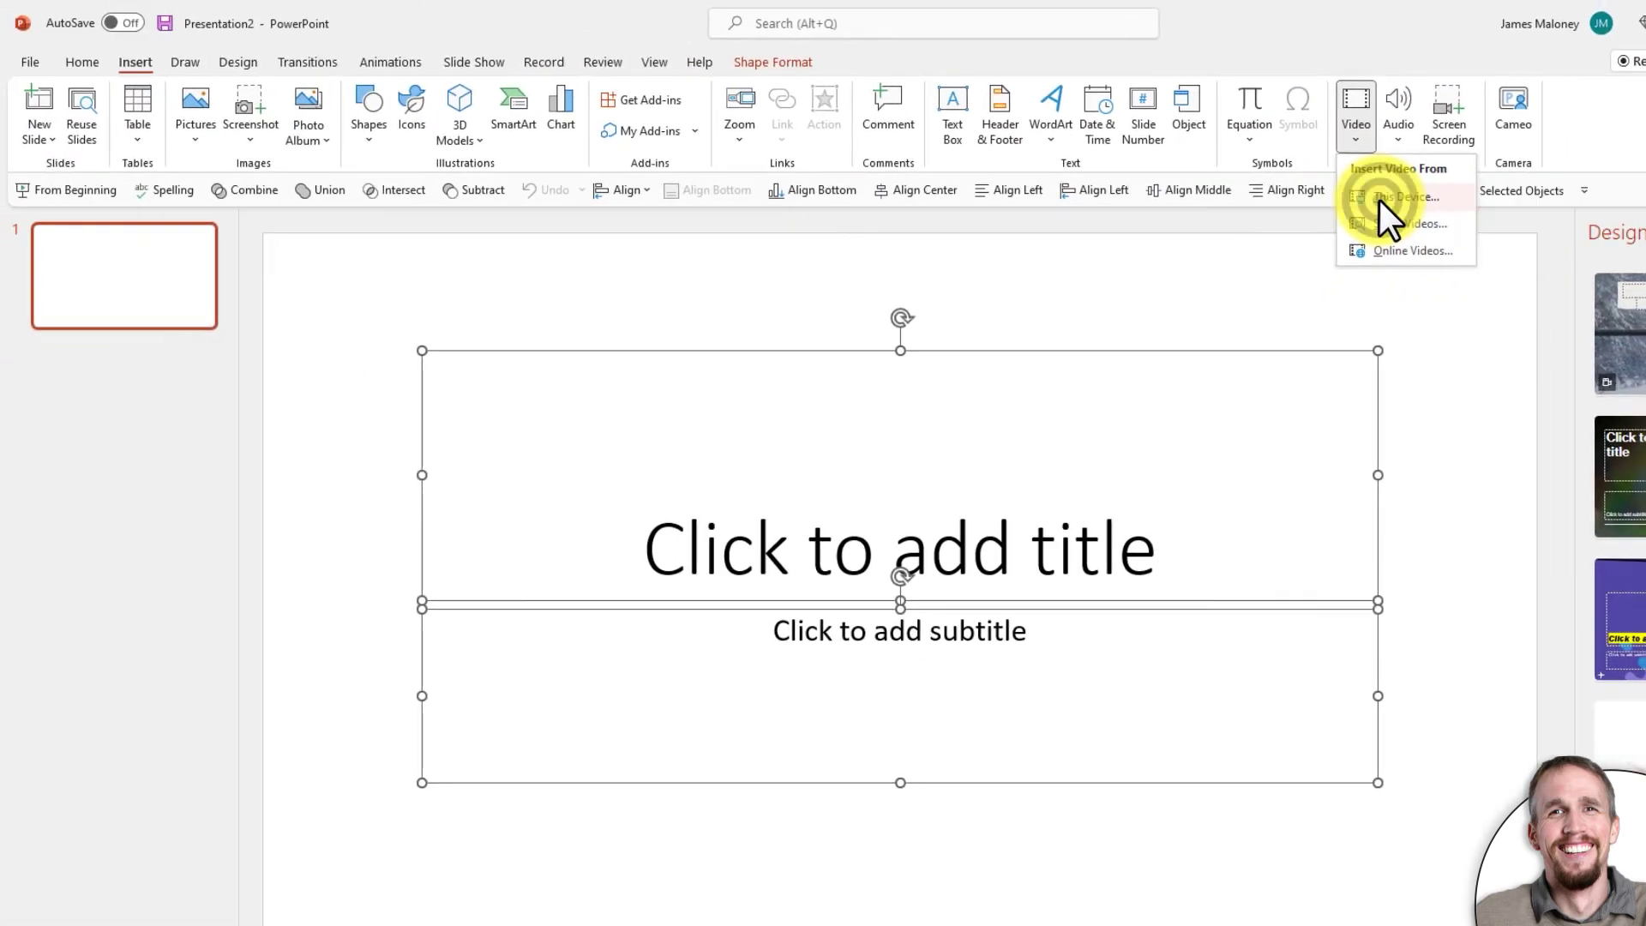
pyautogui.click(1301, 336)
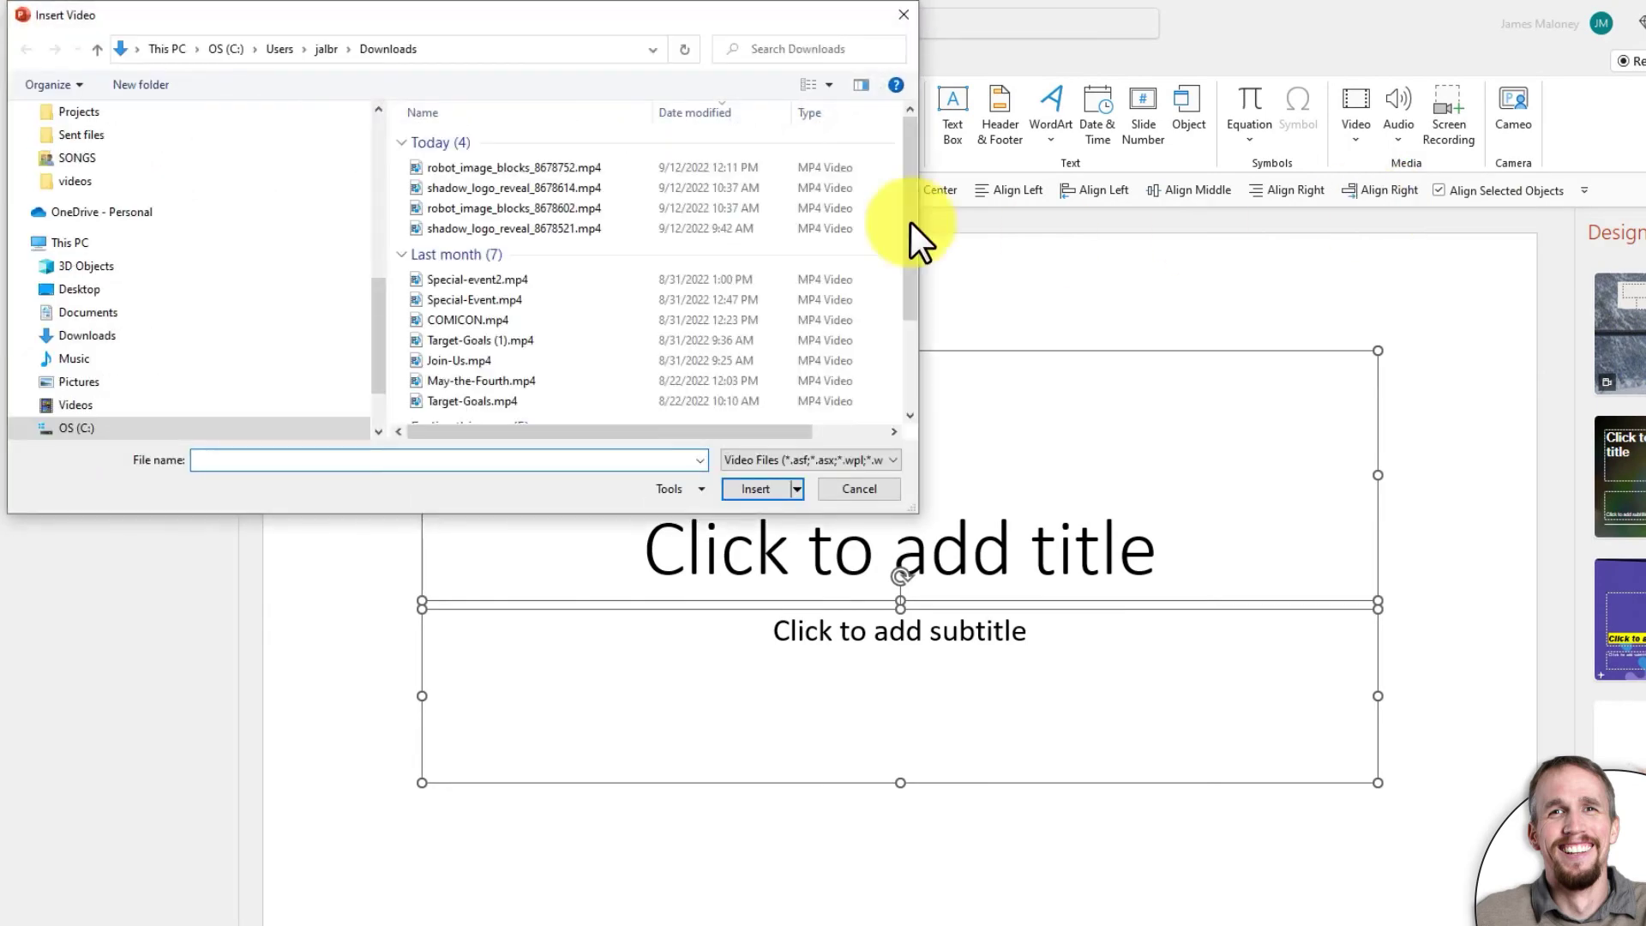
pyautogui.click(530, 169)
pyautogui.click(779, 492)
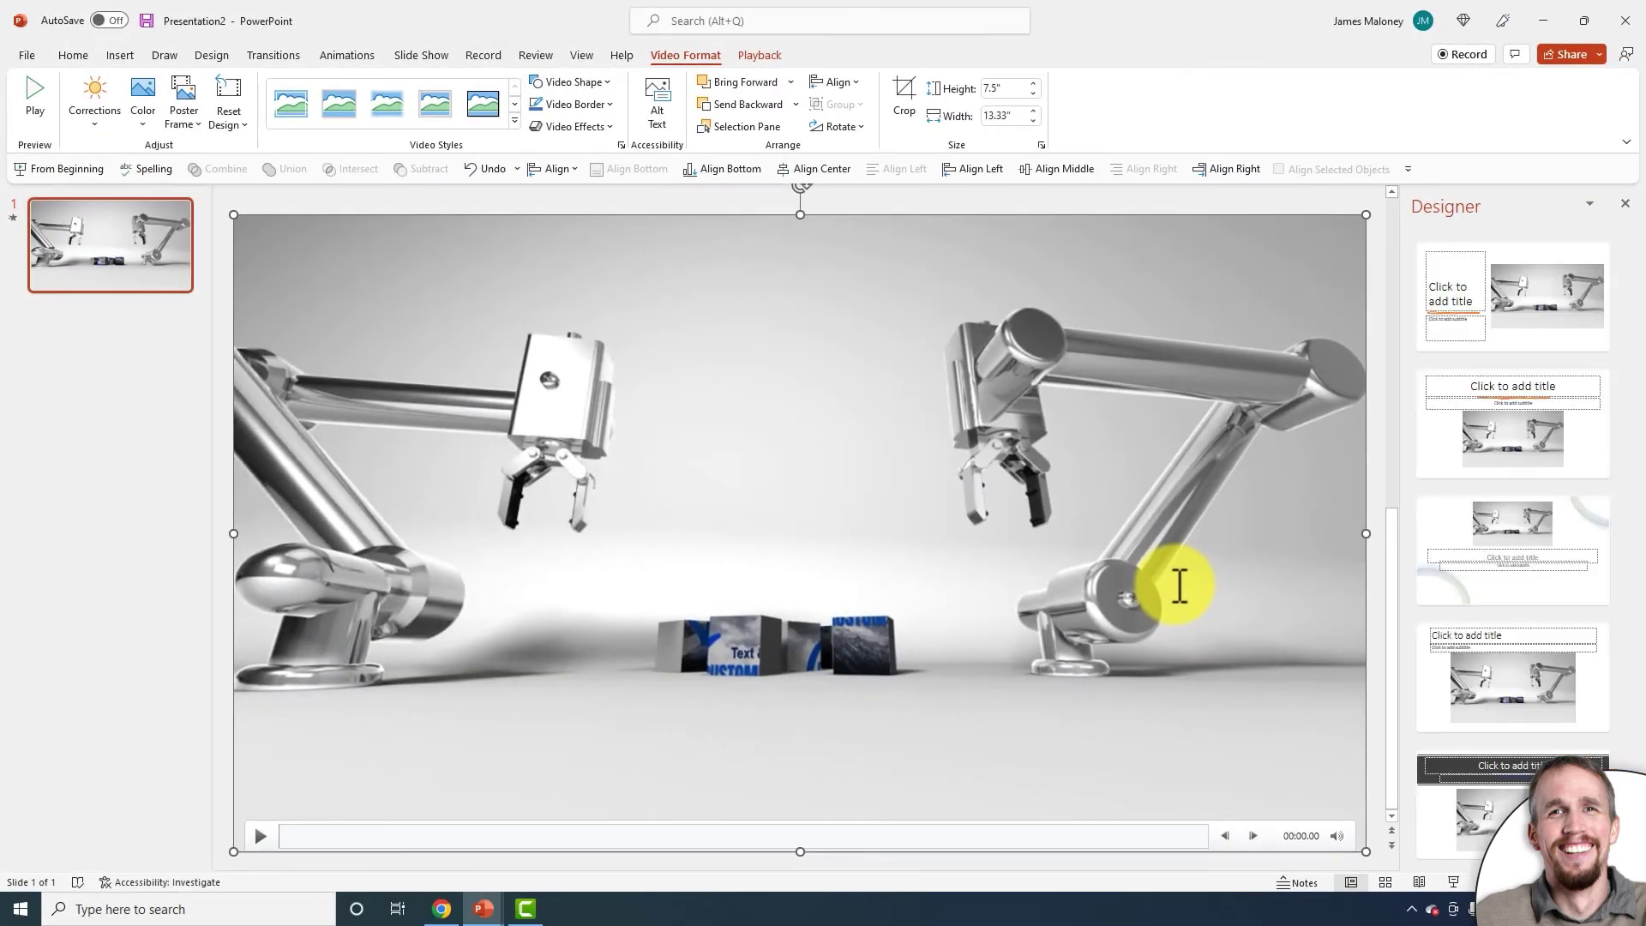
pyautogui.scroll(2, 1391, 811)
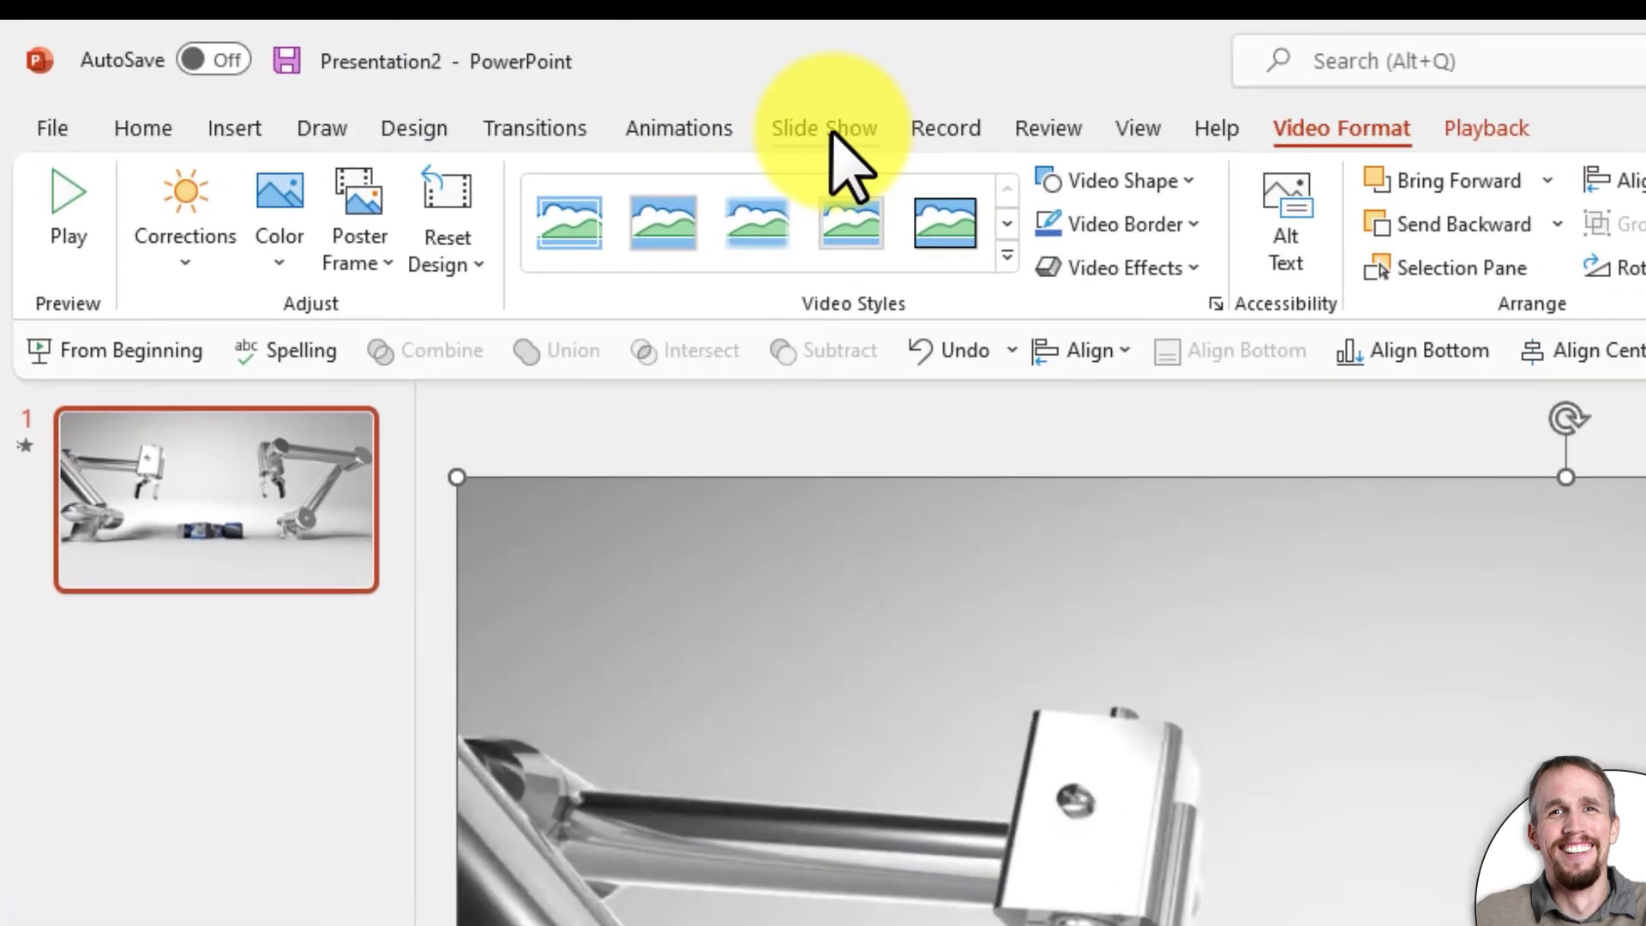
pyautogui.click(421, 55)
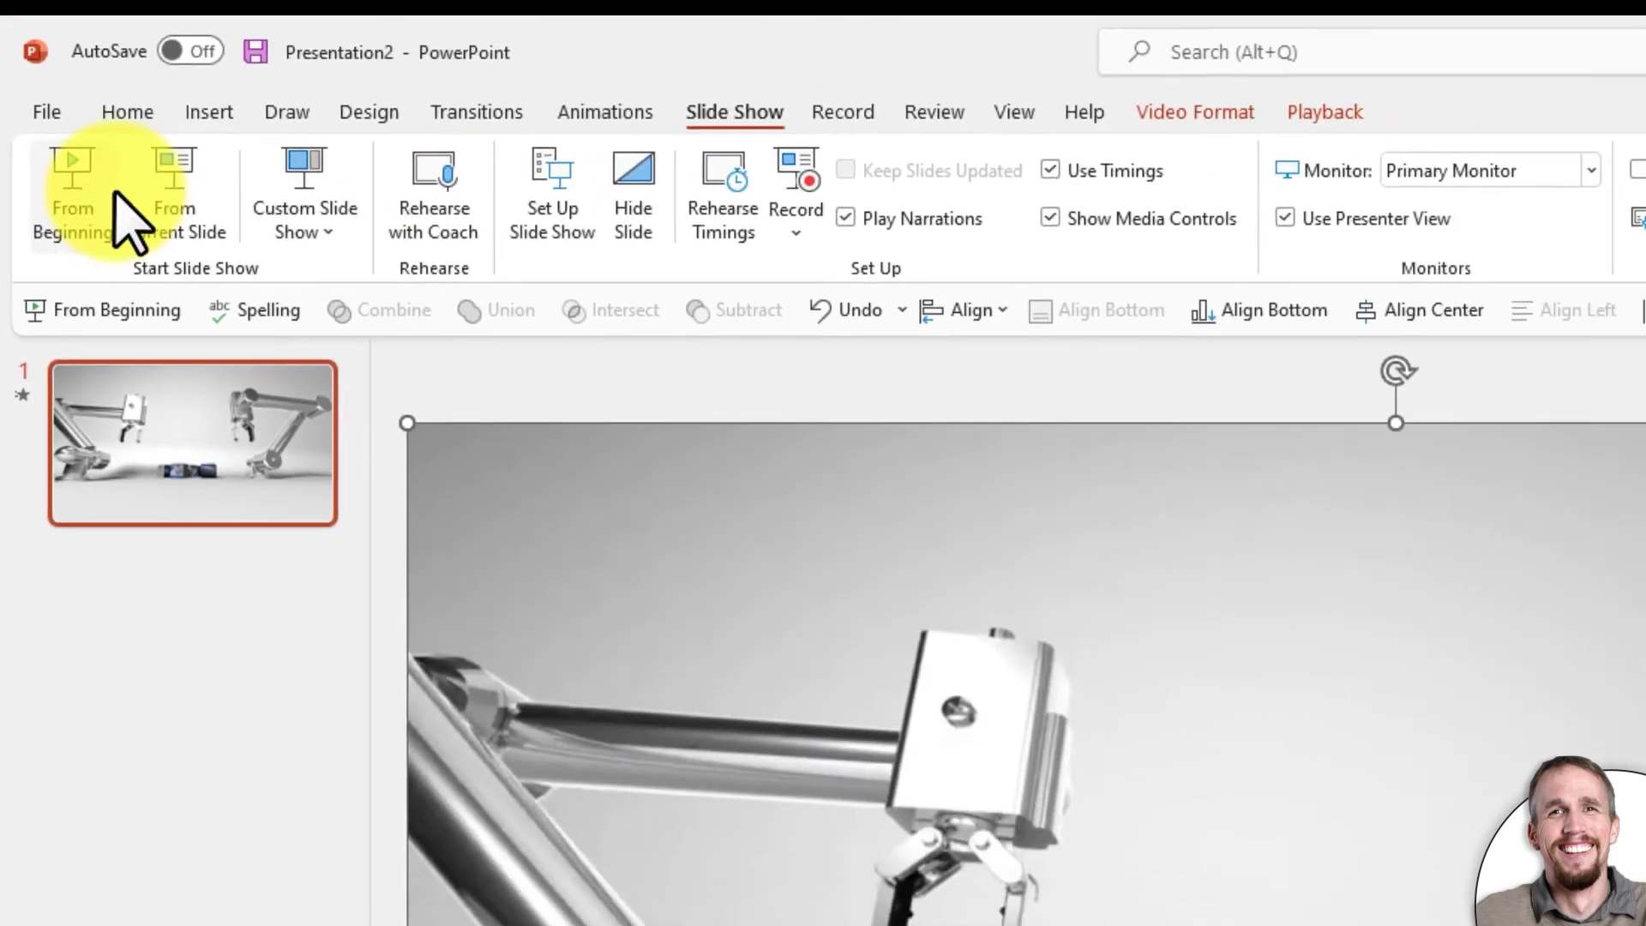
pyautogui.click(103, 214)
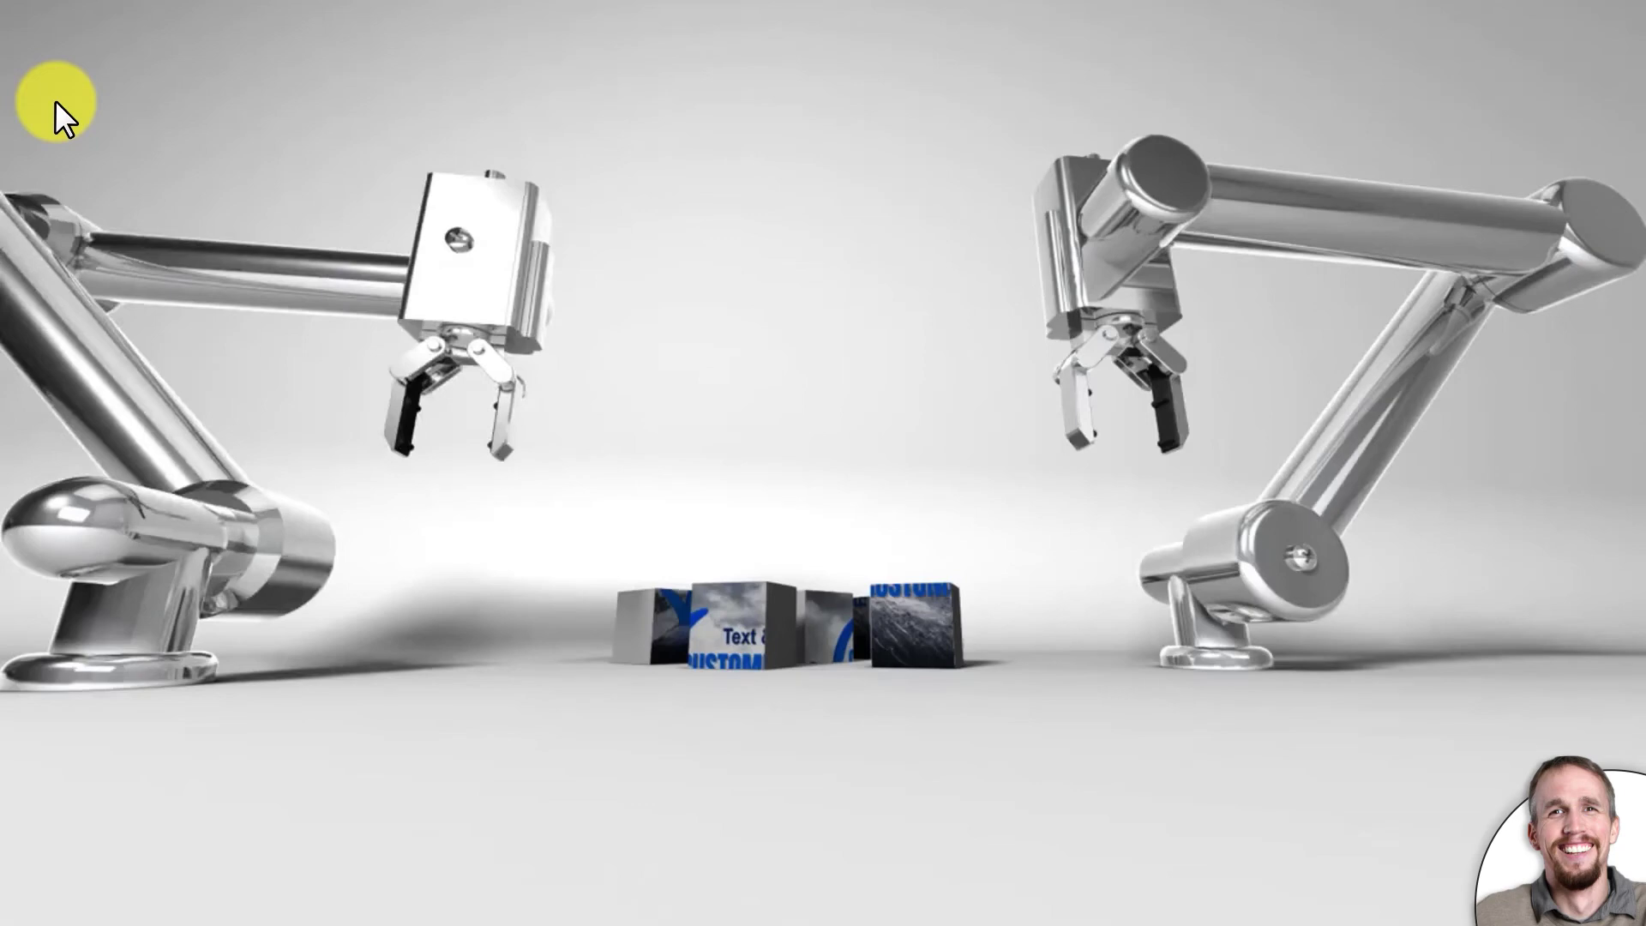
pyautogui.moveTo(838, 167)
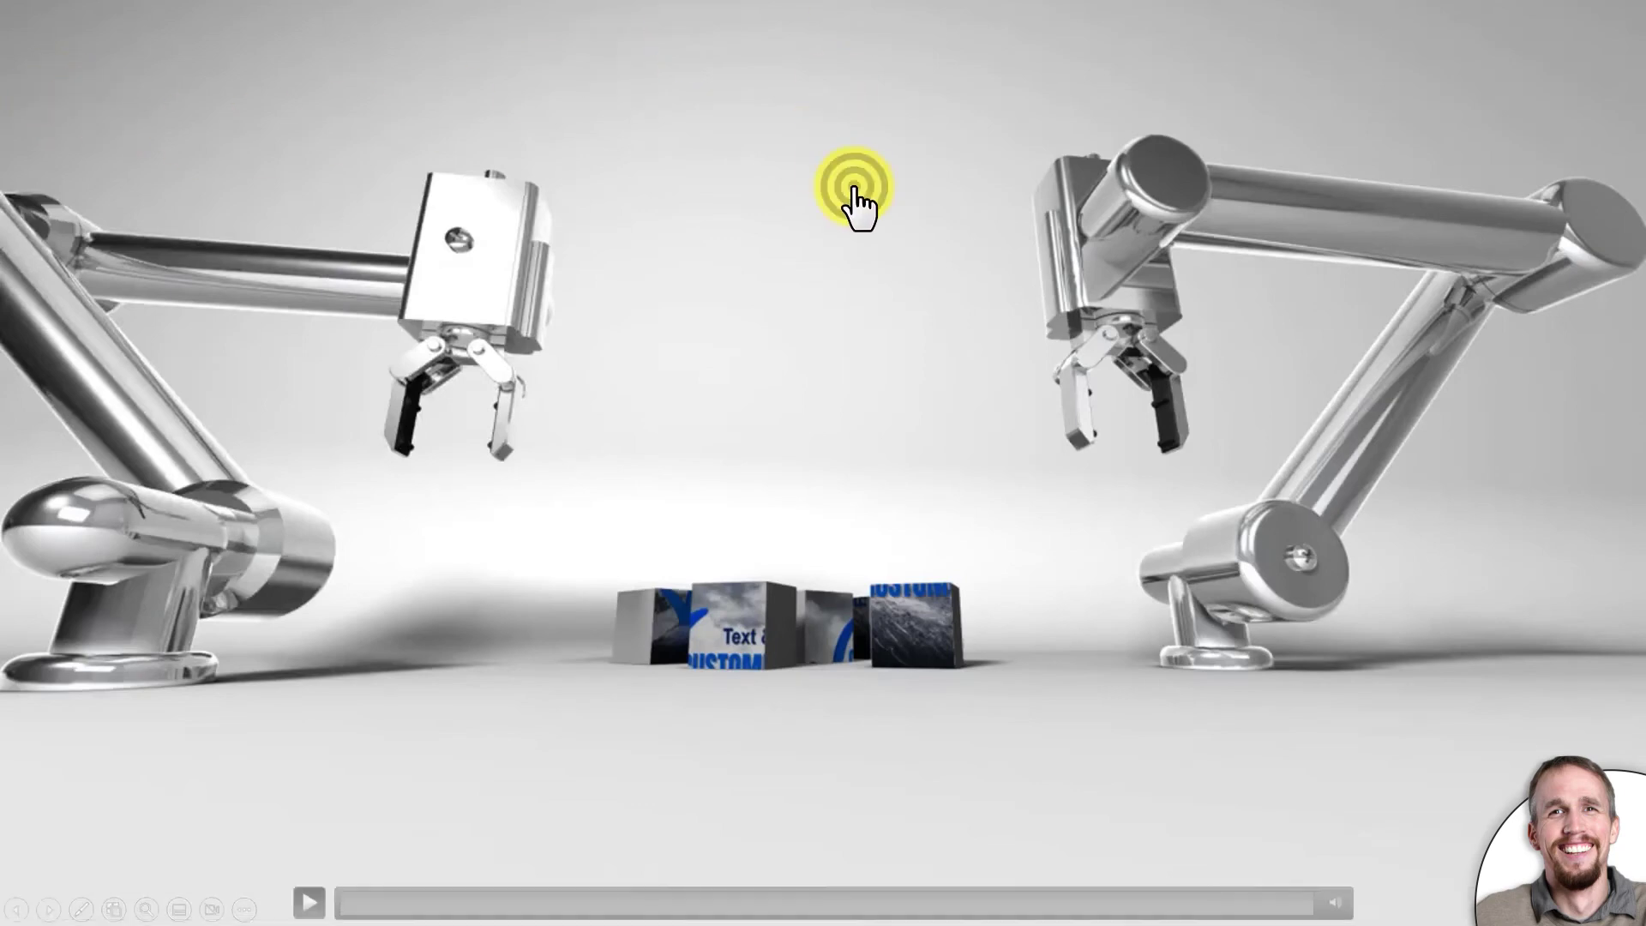
pyautogui.click(857, 199)
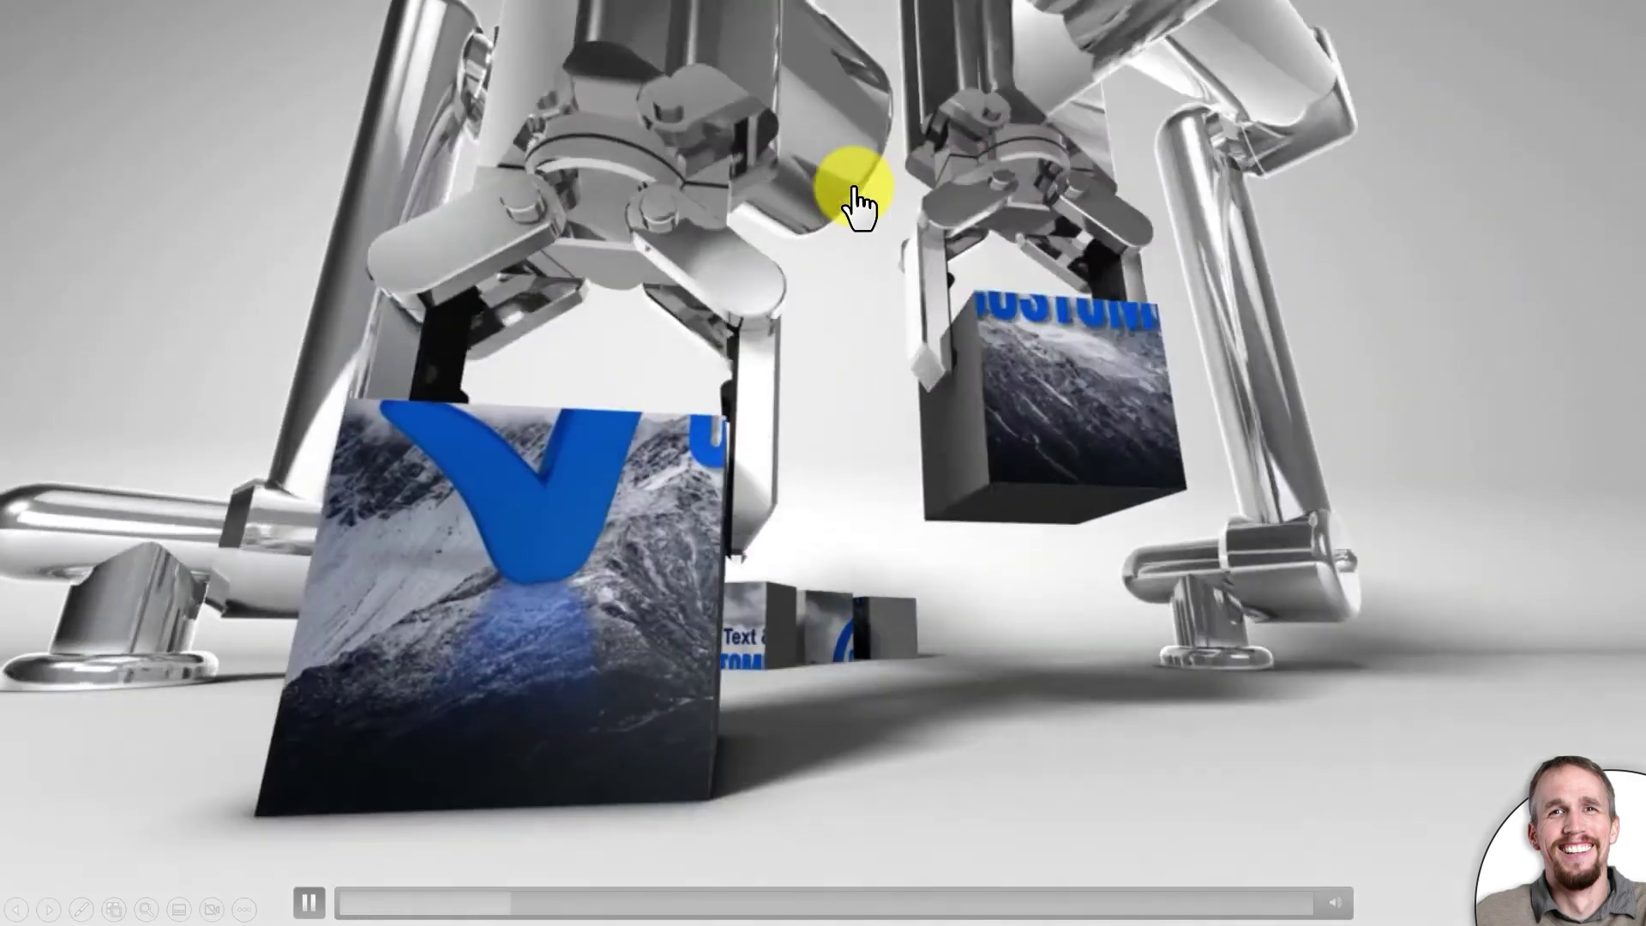
pyautogui.press('Escape')
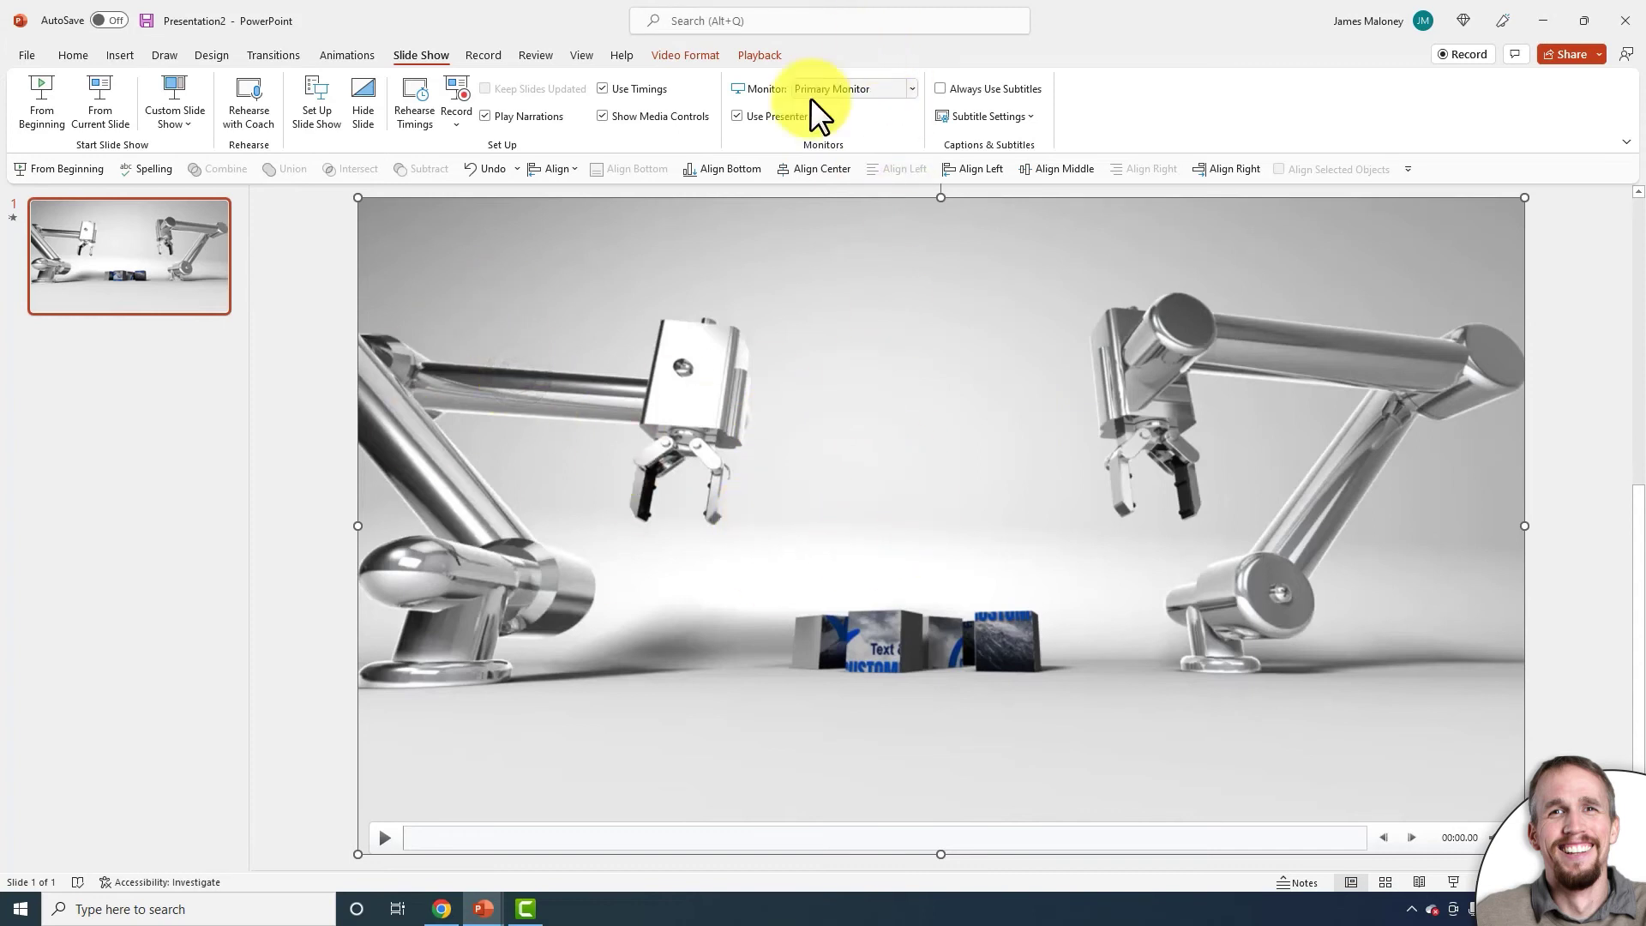
# Step: Give the robot video a Play animation starting With Previous
pyautogui.click(749, 54)
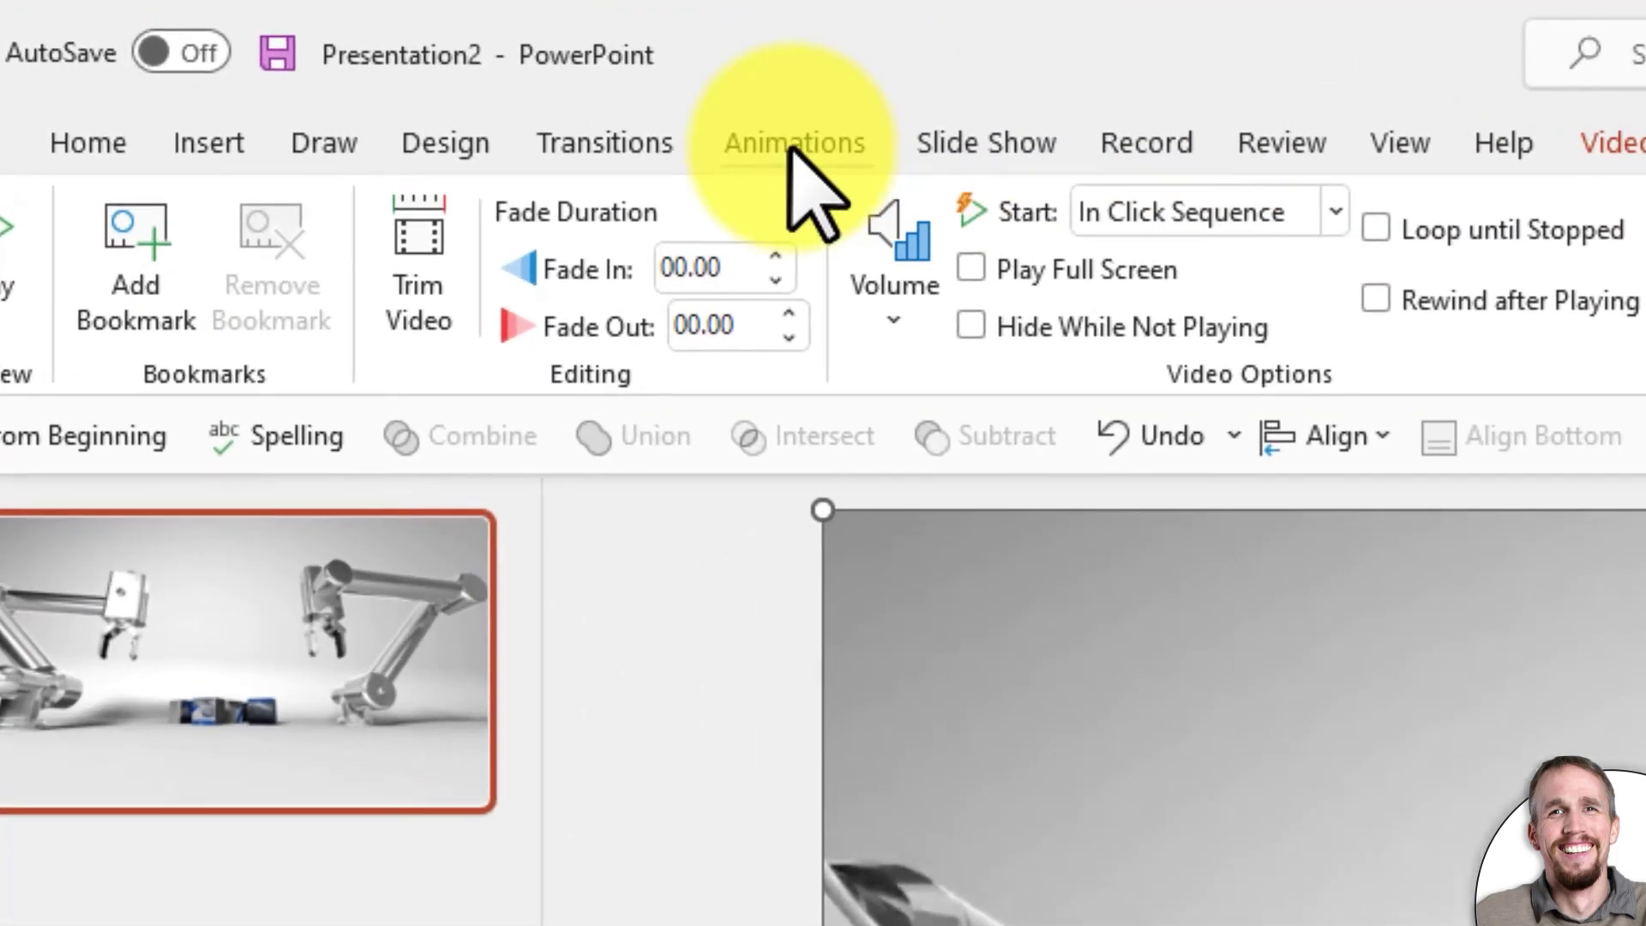
pyautogui.click(347, 56)
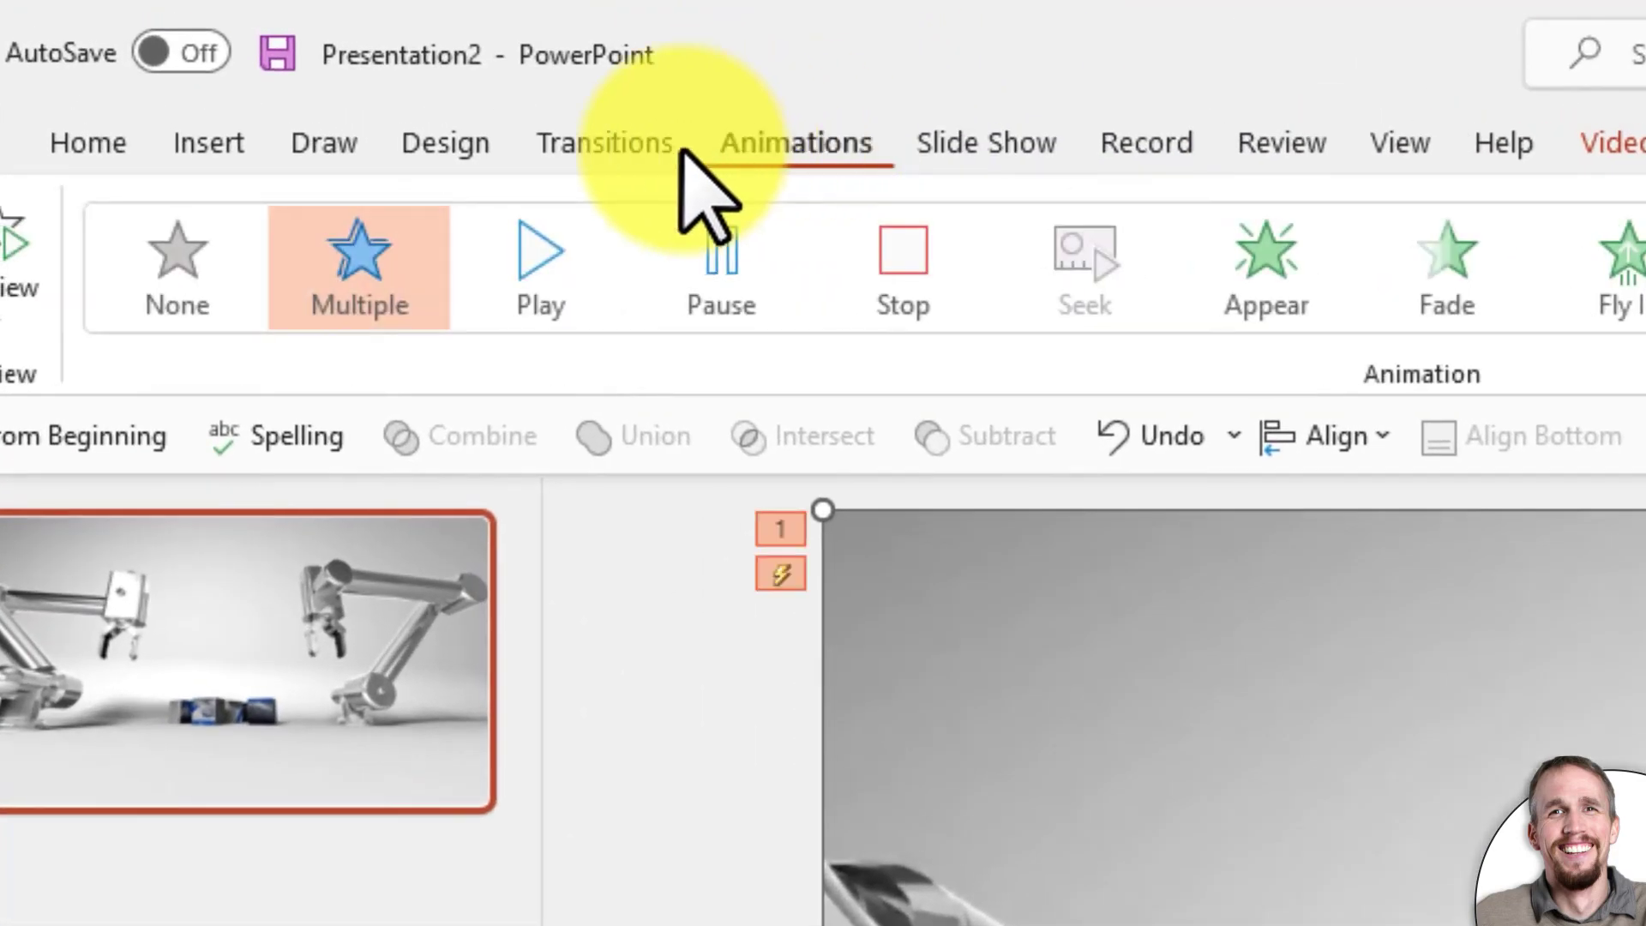
pyautogui.click(527, 269)
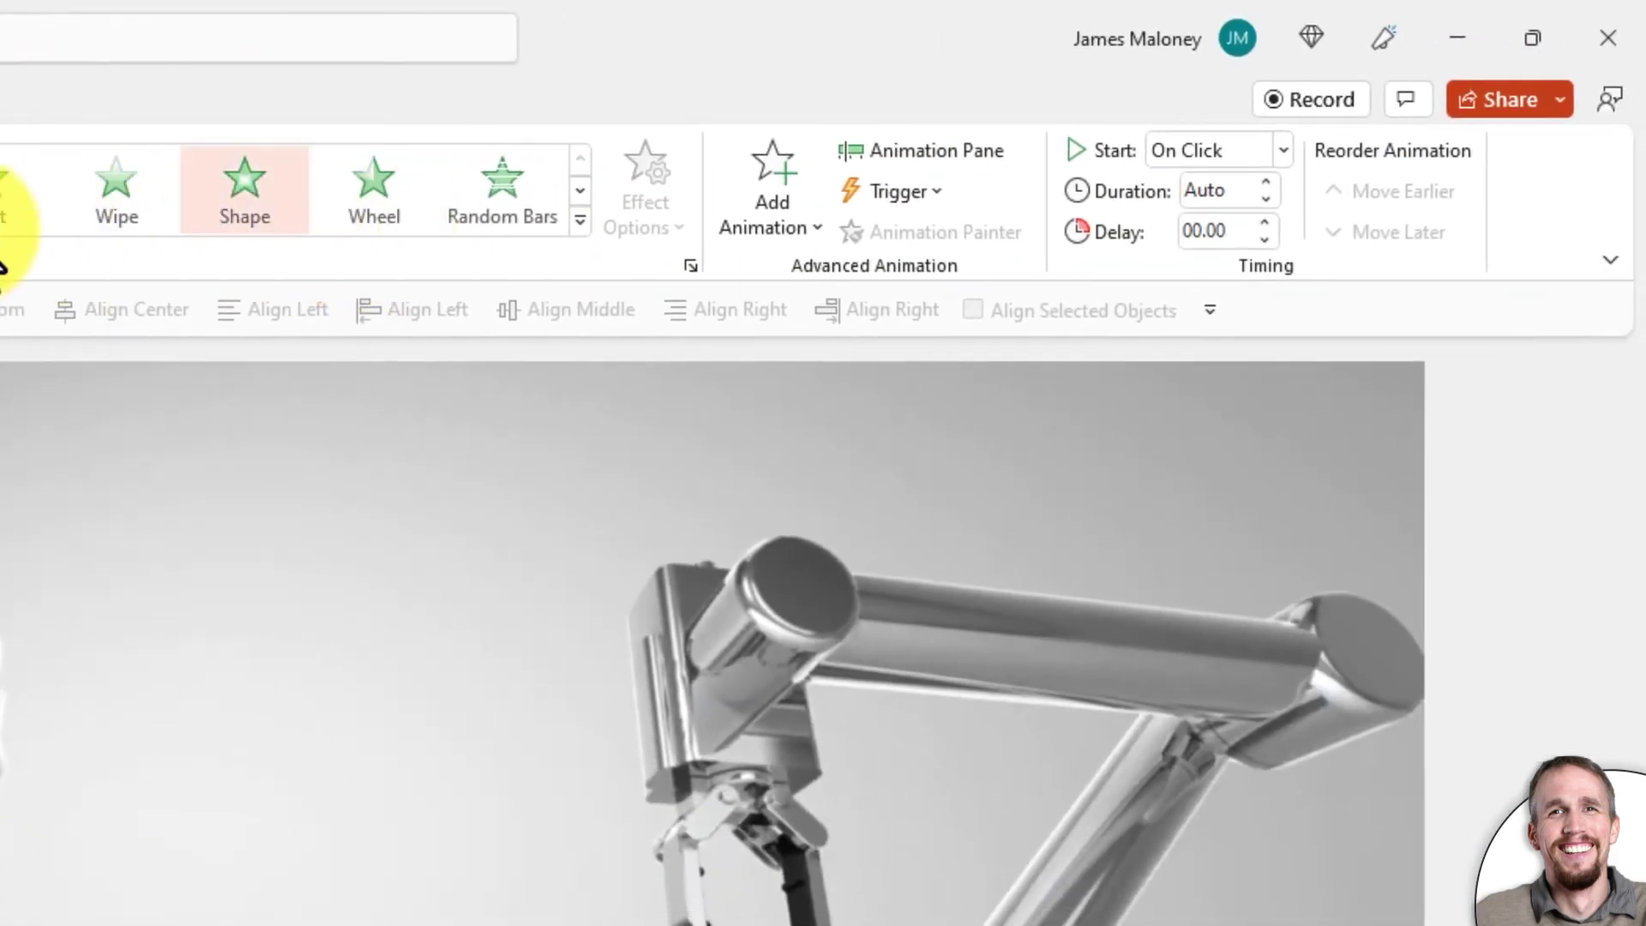
pyautogui.click(1202, 155)
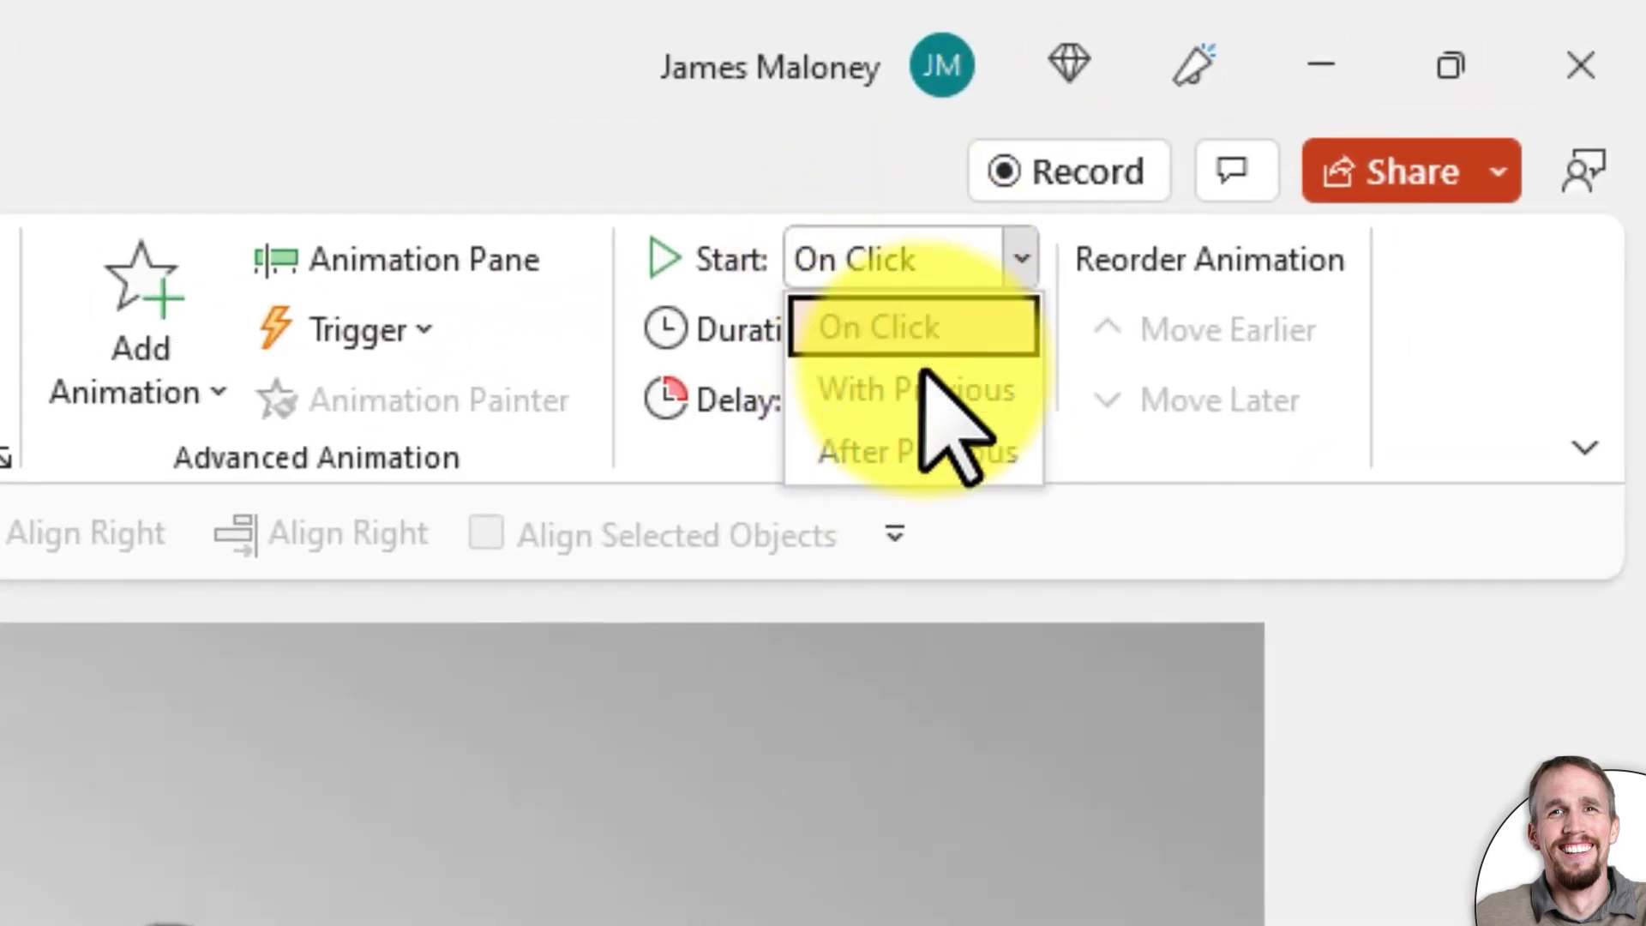
pyautogui.click(921, 390)
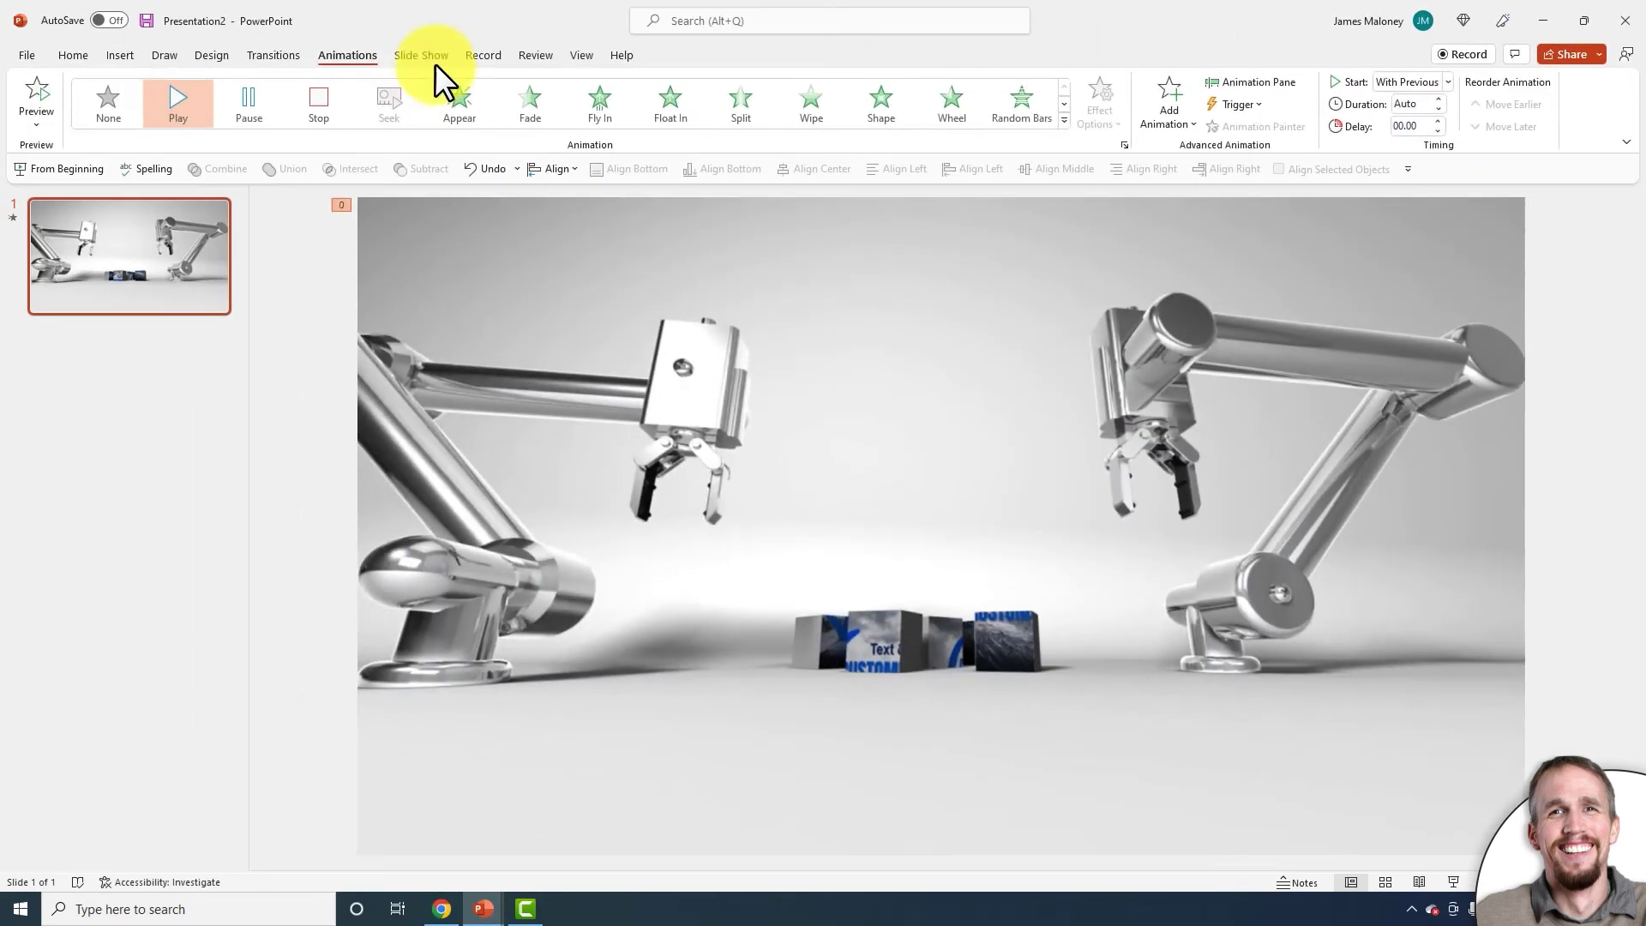
# Step: Test the slide show from the beginning, then exit back to editing
pyautogui.click(433, 60)
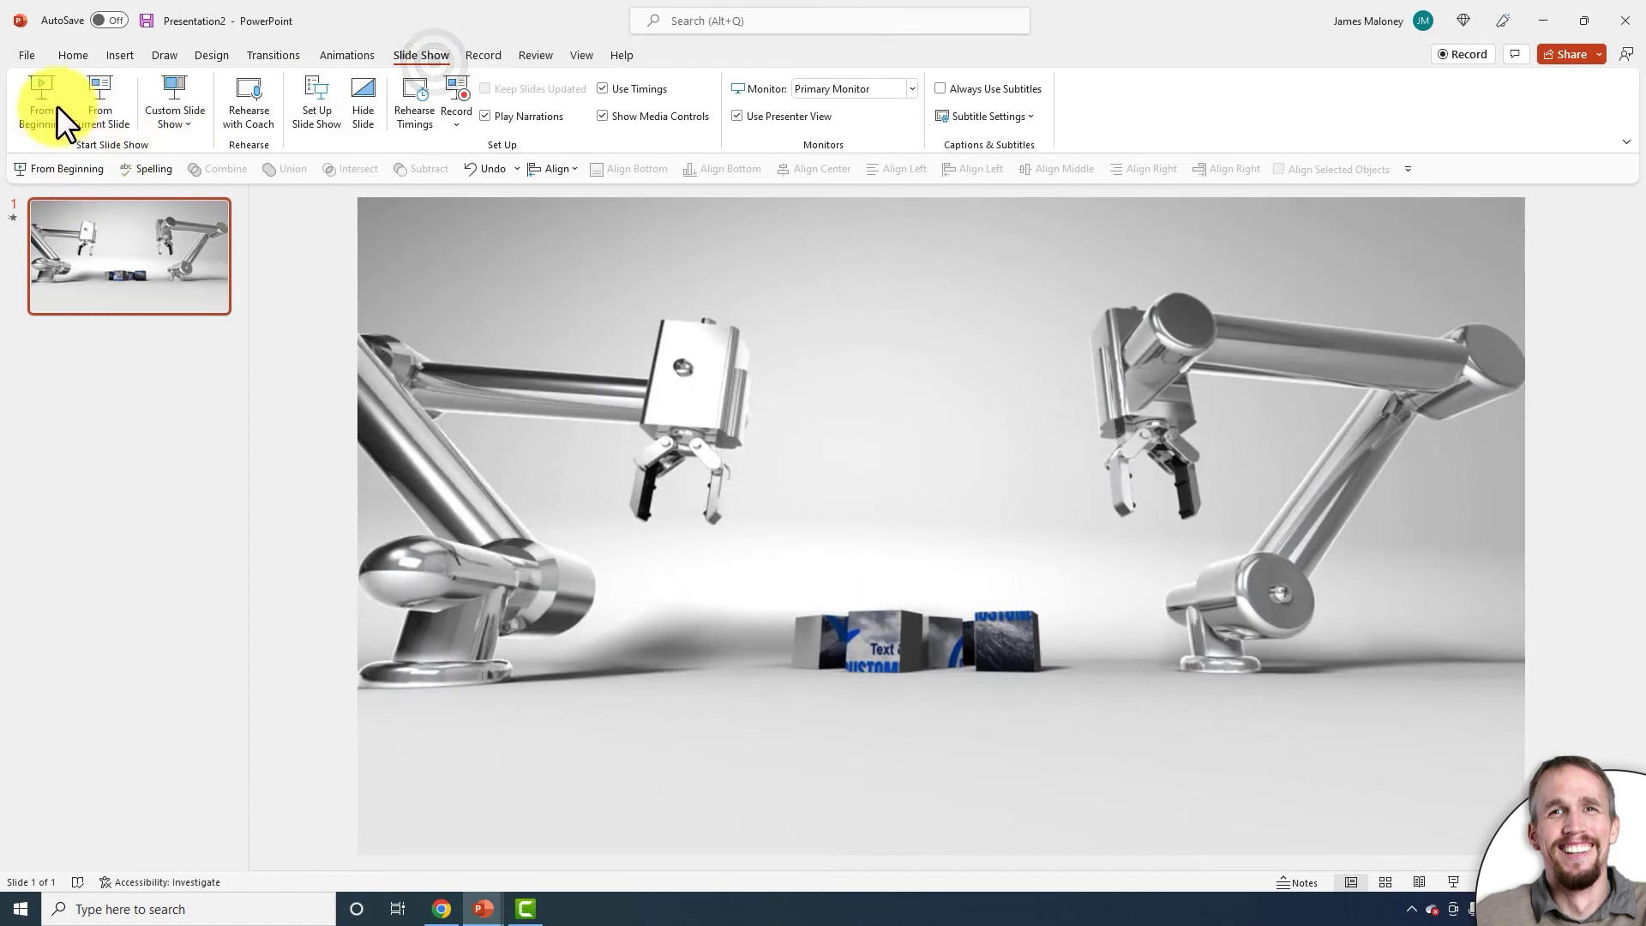
pyautogui.click(95, 96)
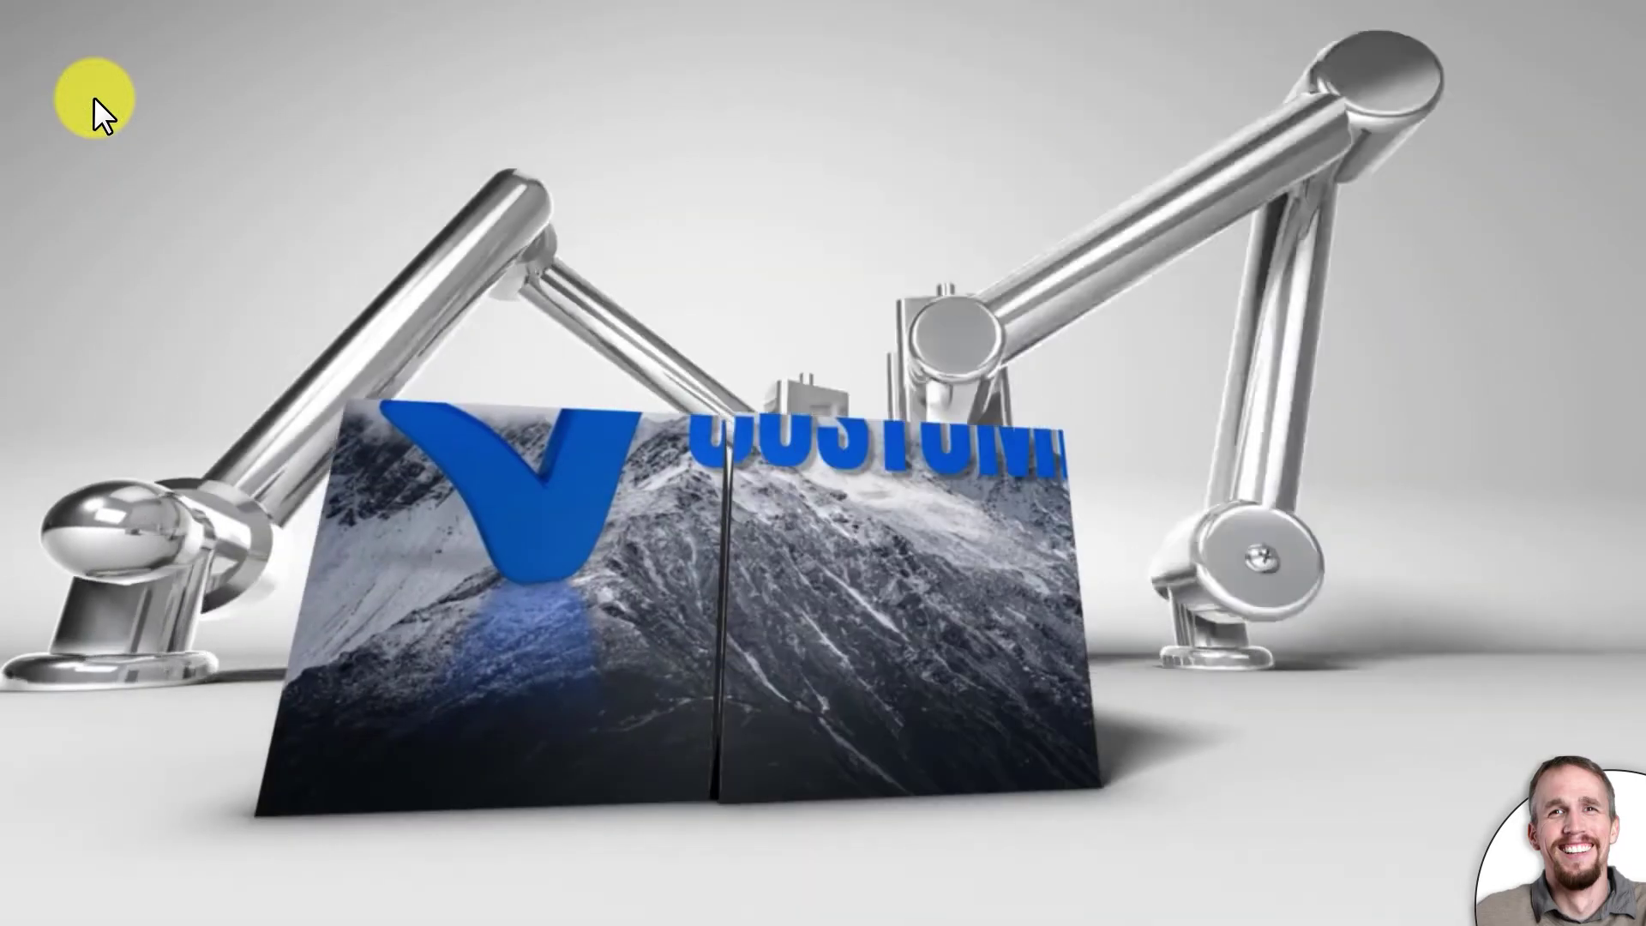
pyautogui.press('Escape')
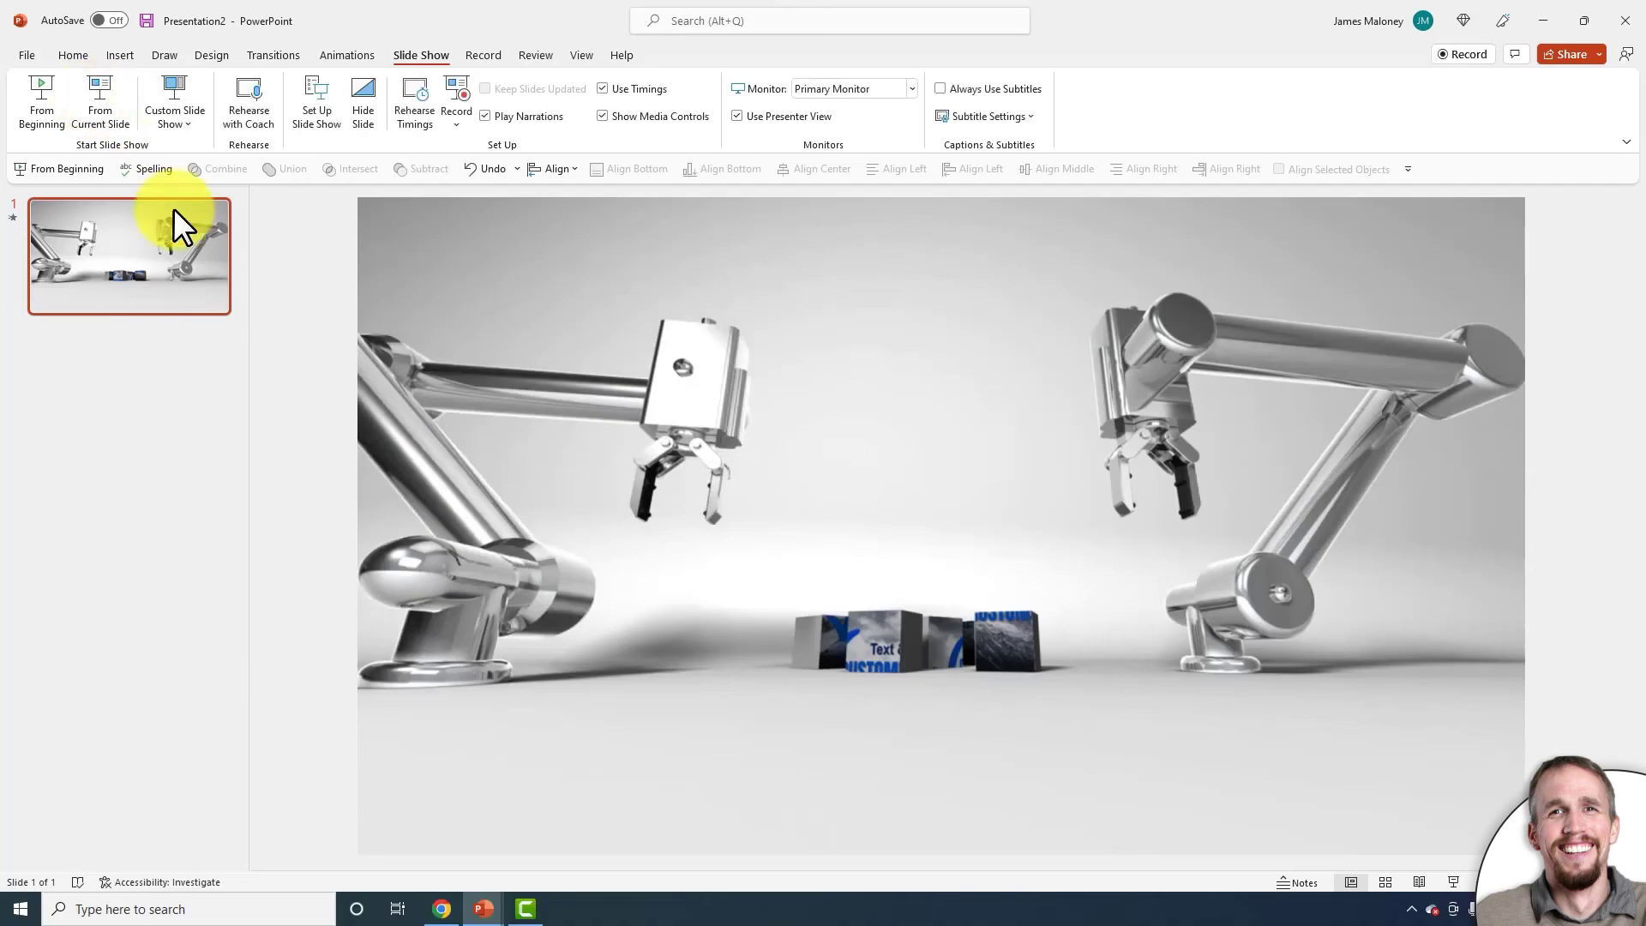
# Step: Return to the PresenterMedia home dashboard in Chrome and hide the finished-downloads bar
pyautogui.click(443, 911)
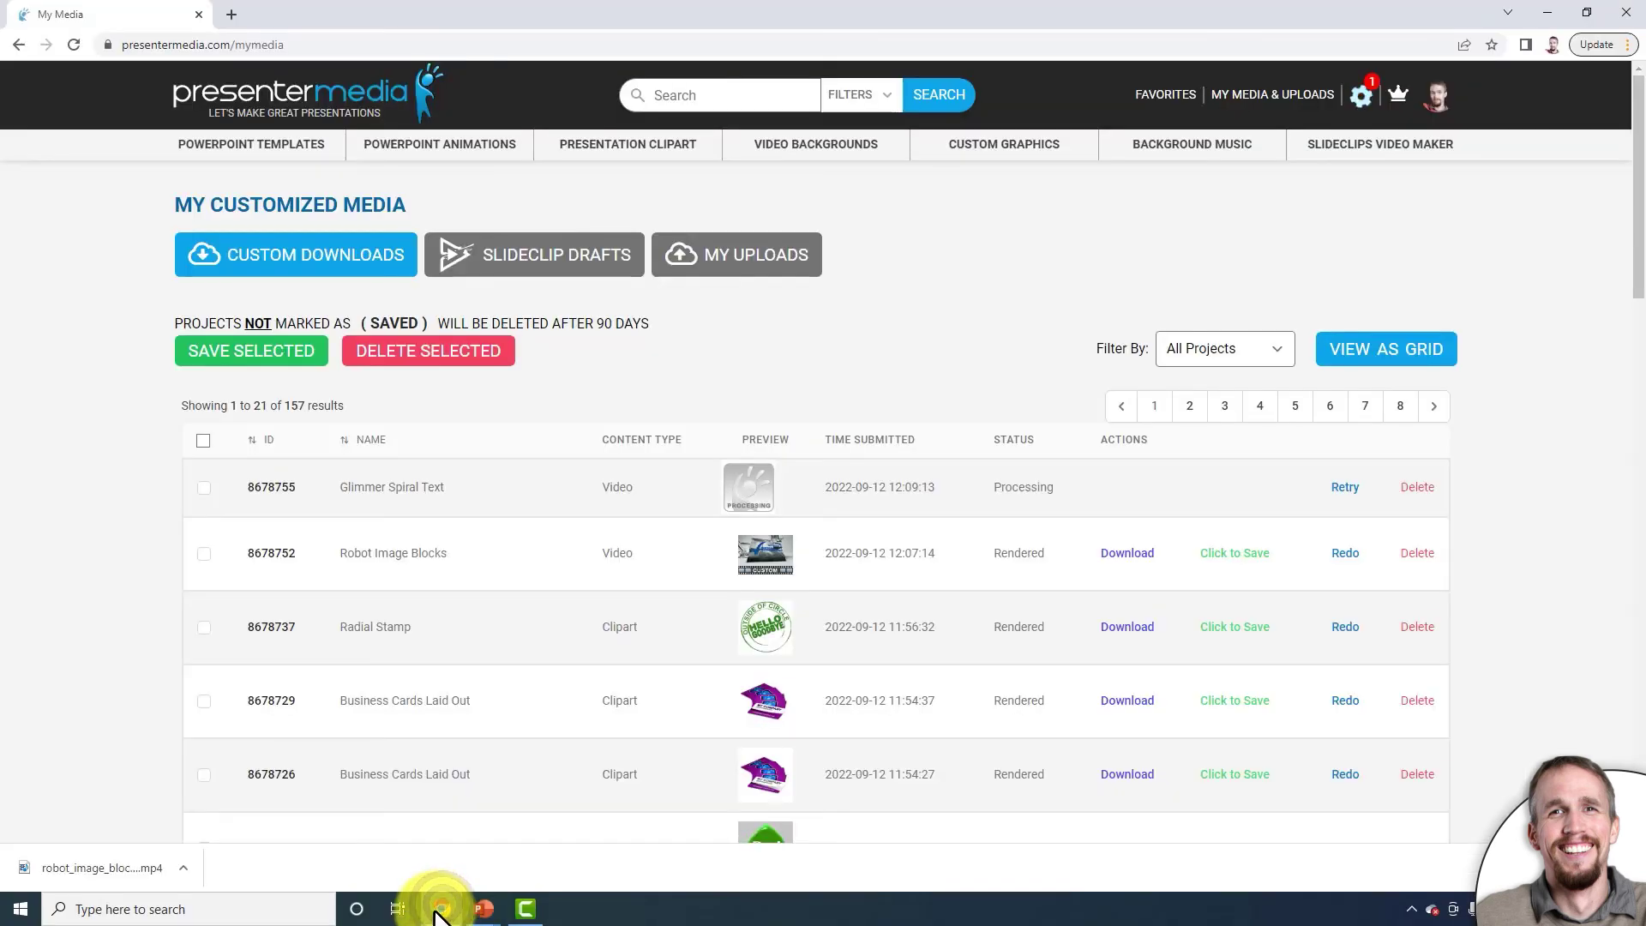
pyautogui.click(484, 909)
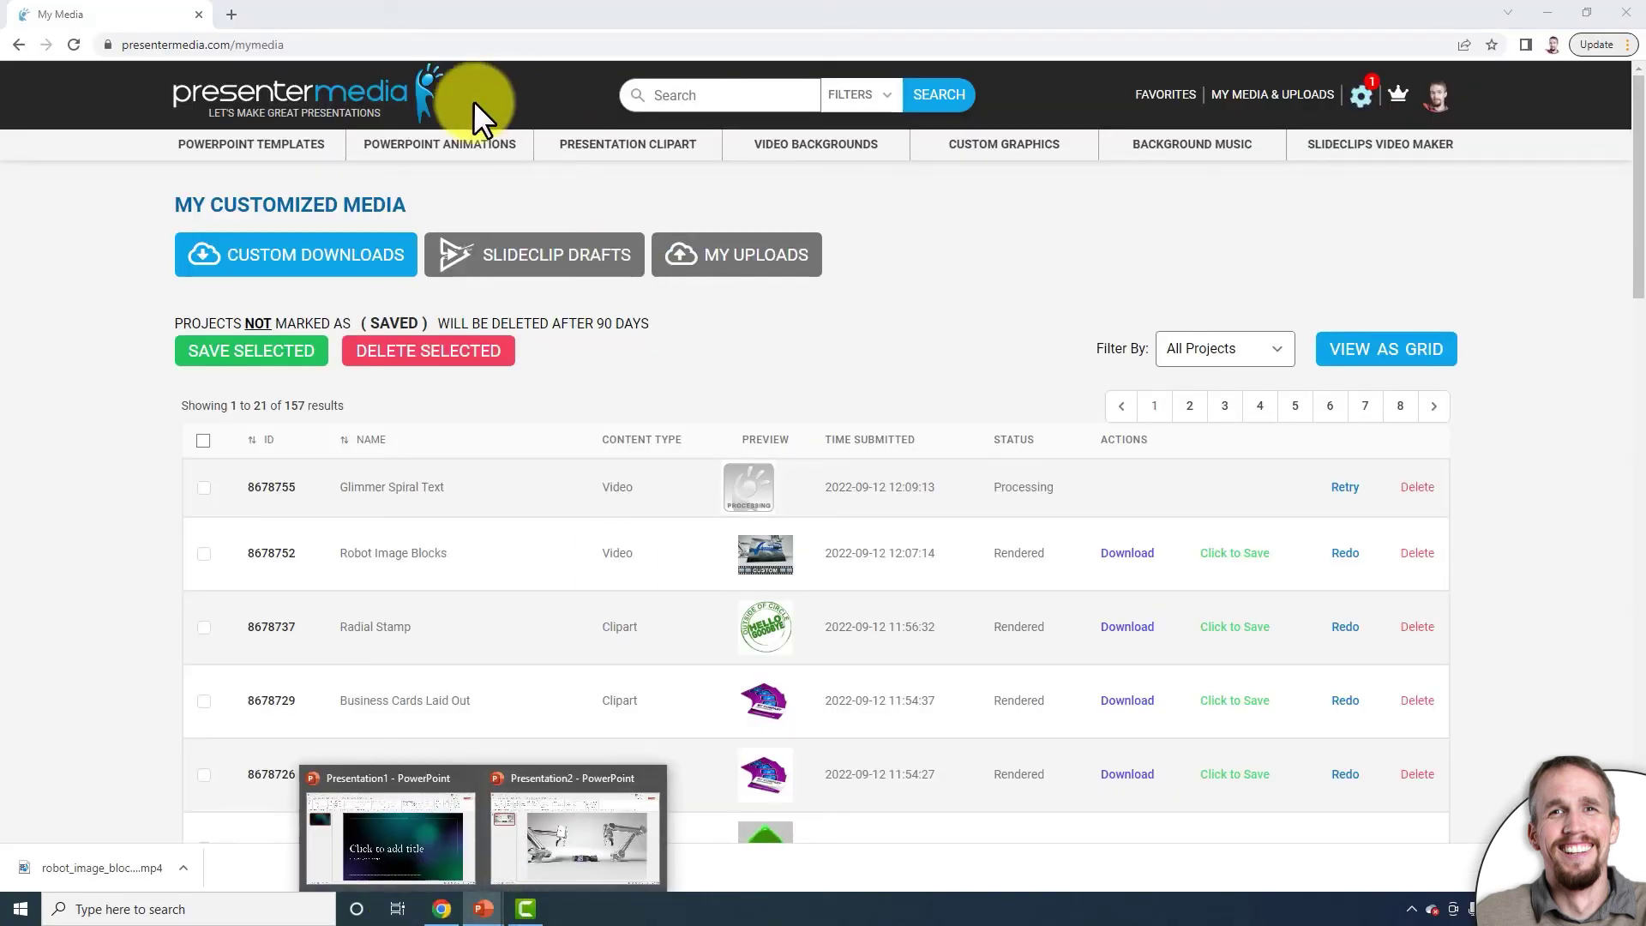
pyautogui.click(305, 98)
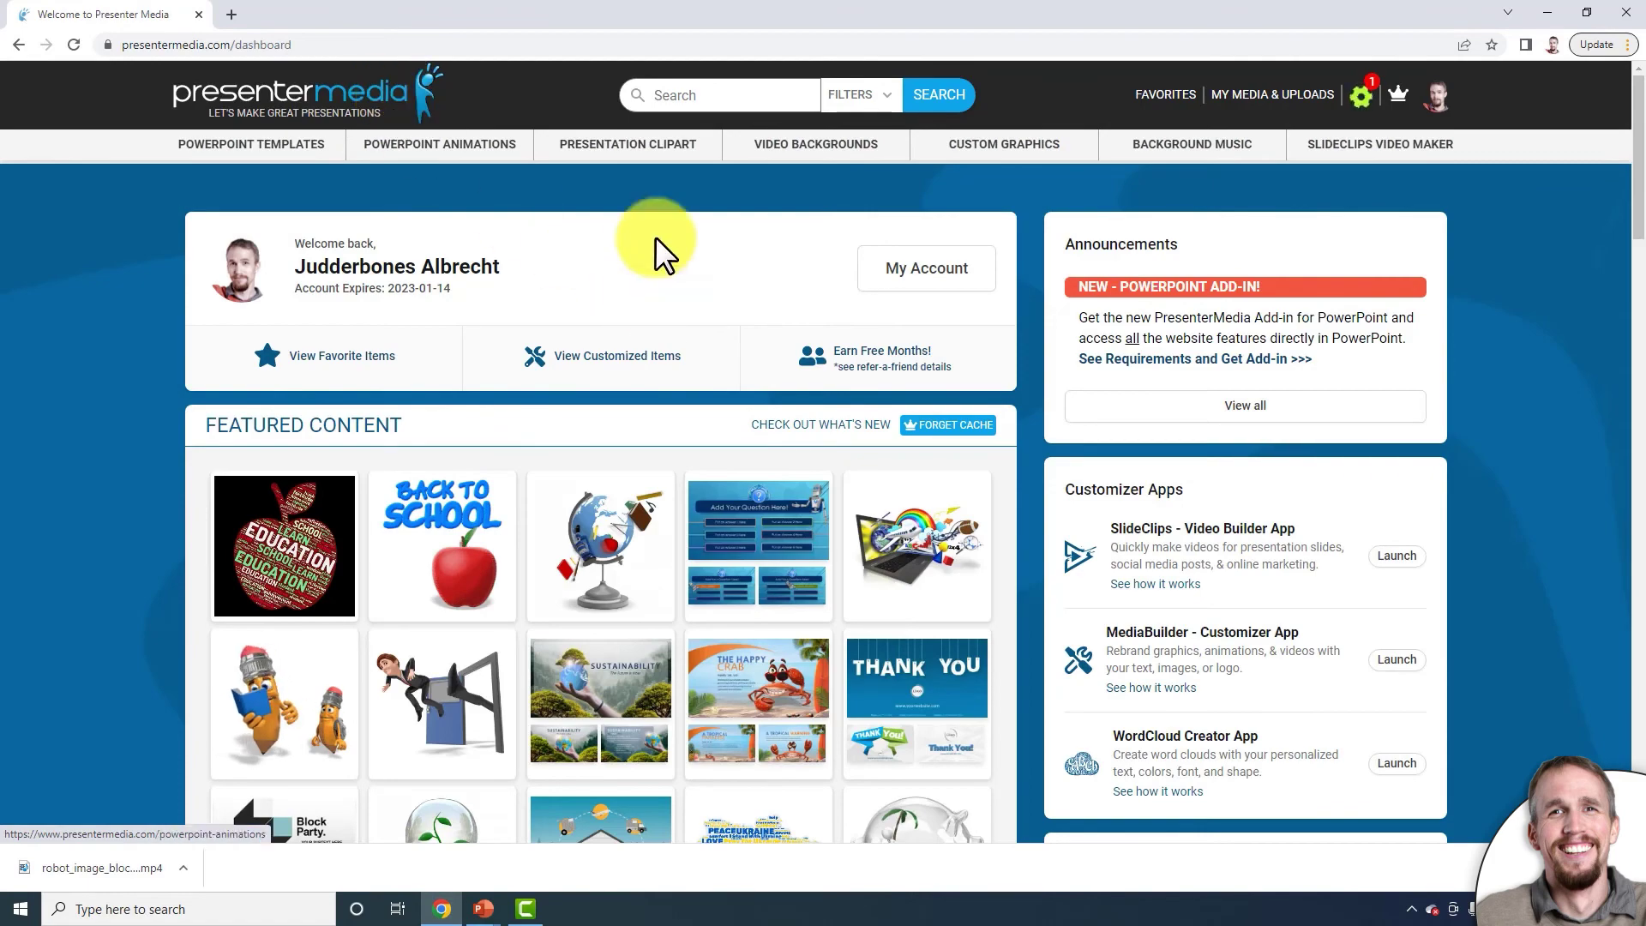
pyautogui.click(1626, 867)
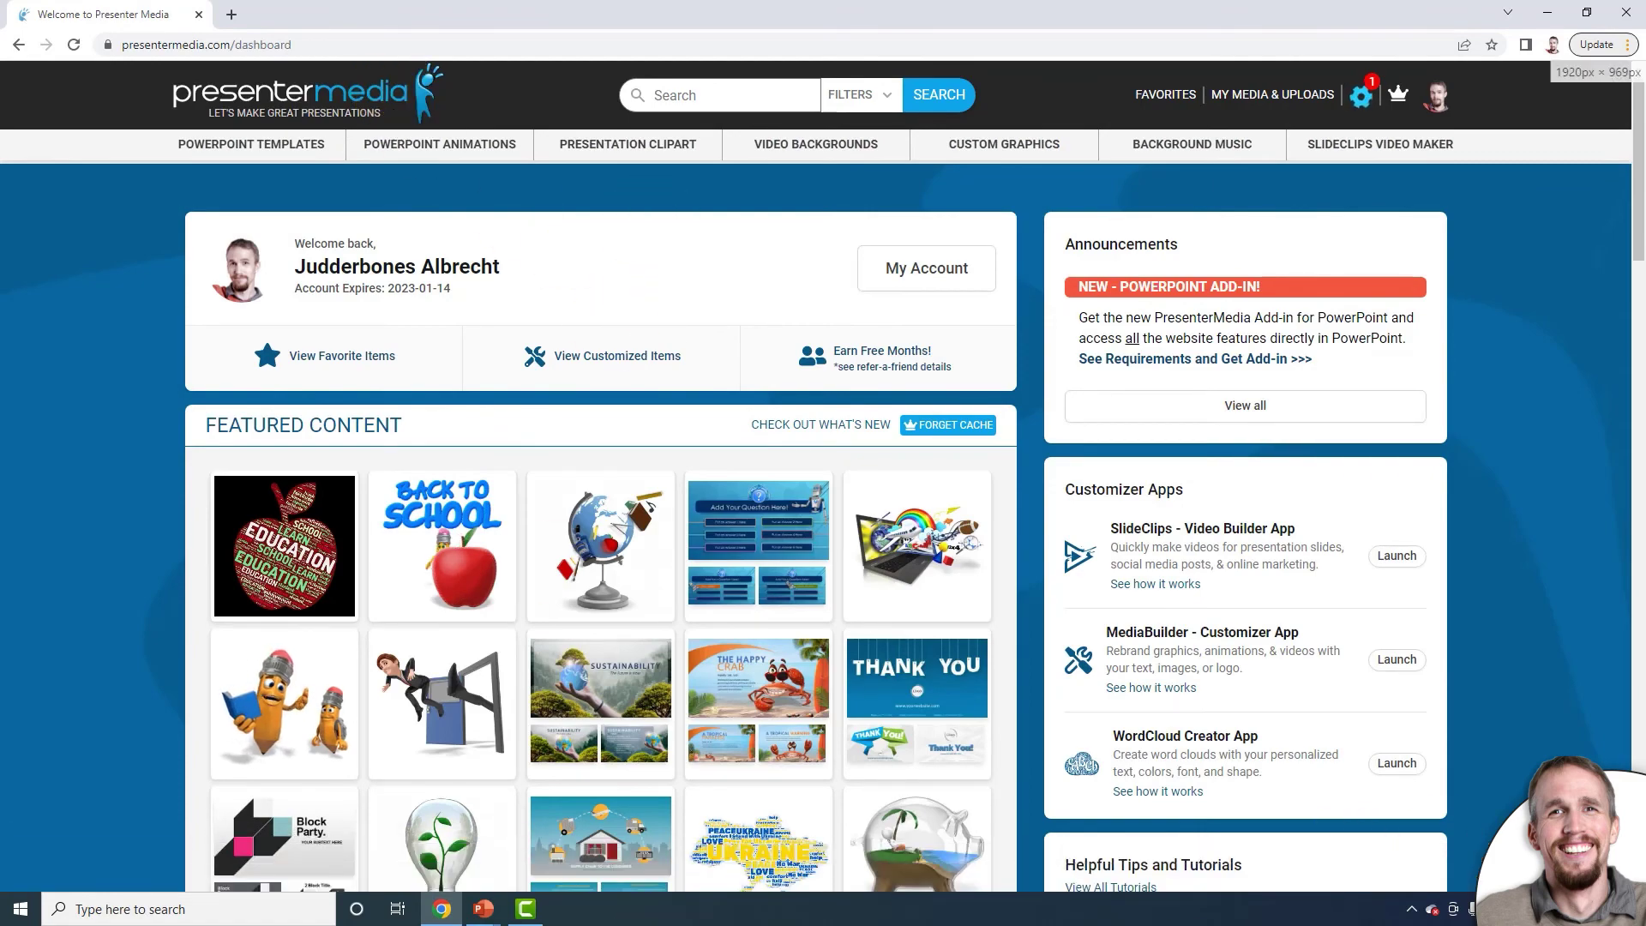
# Step: Check the notifications for Glimmer Spiral Text's rendering status, then open My Media & Uploads
pyautogui.click(1363, 96)
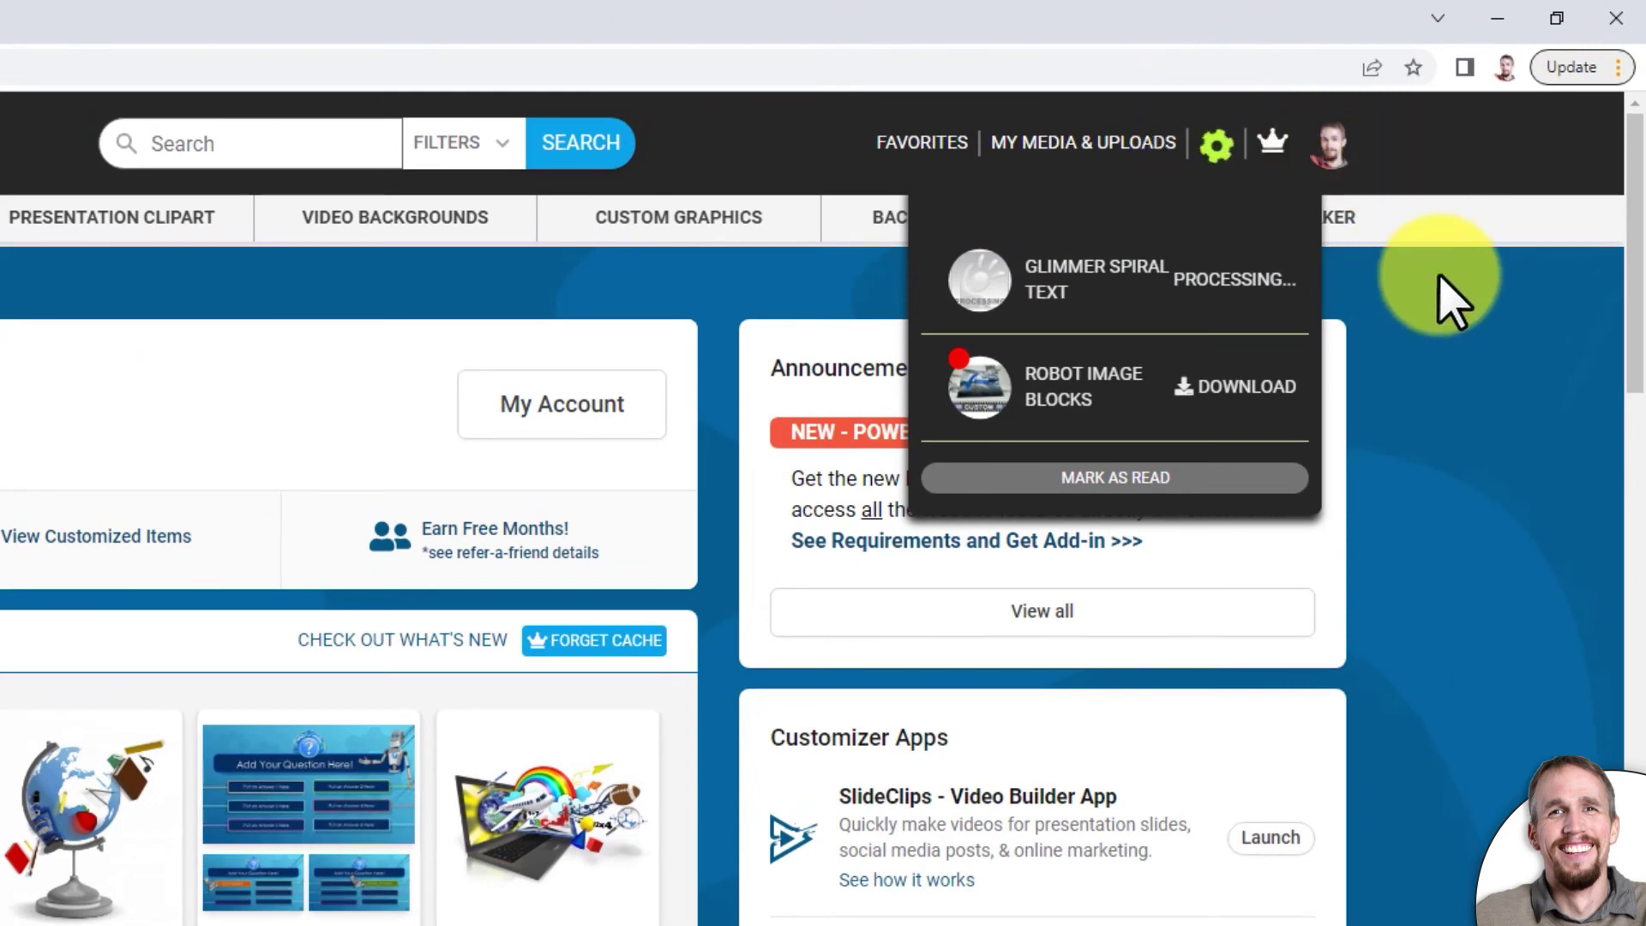
pyautogui.click(1385, 274)
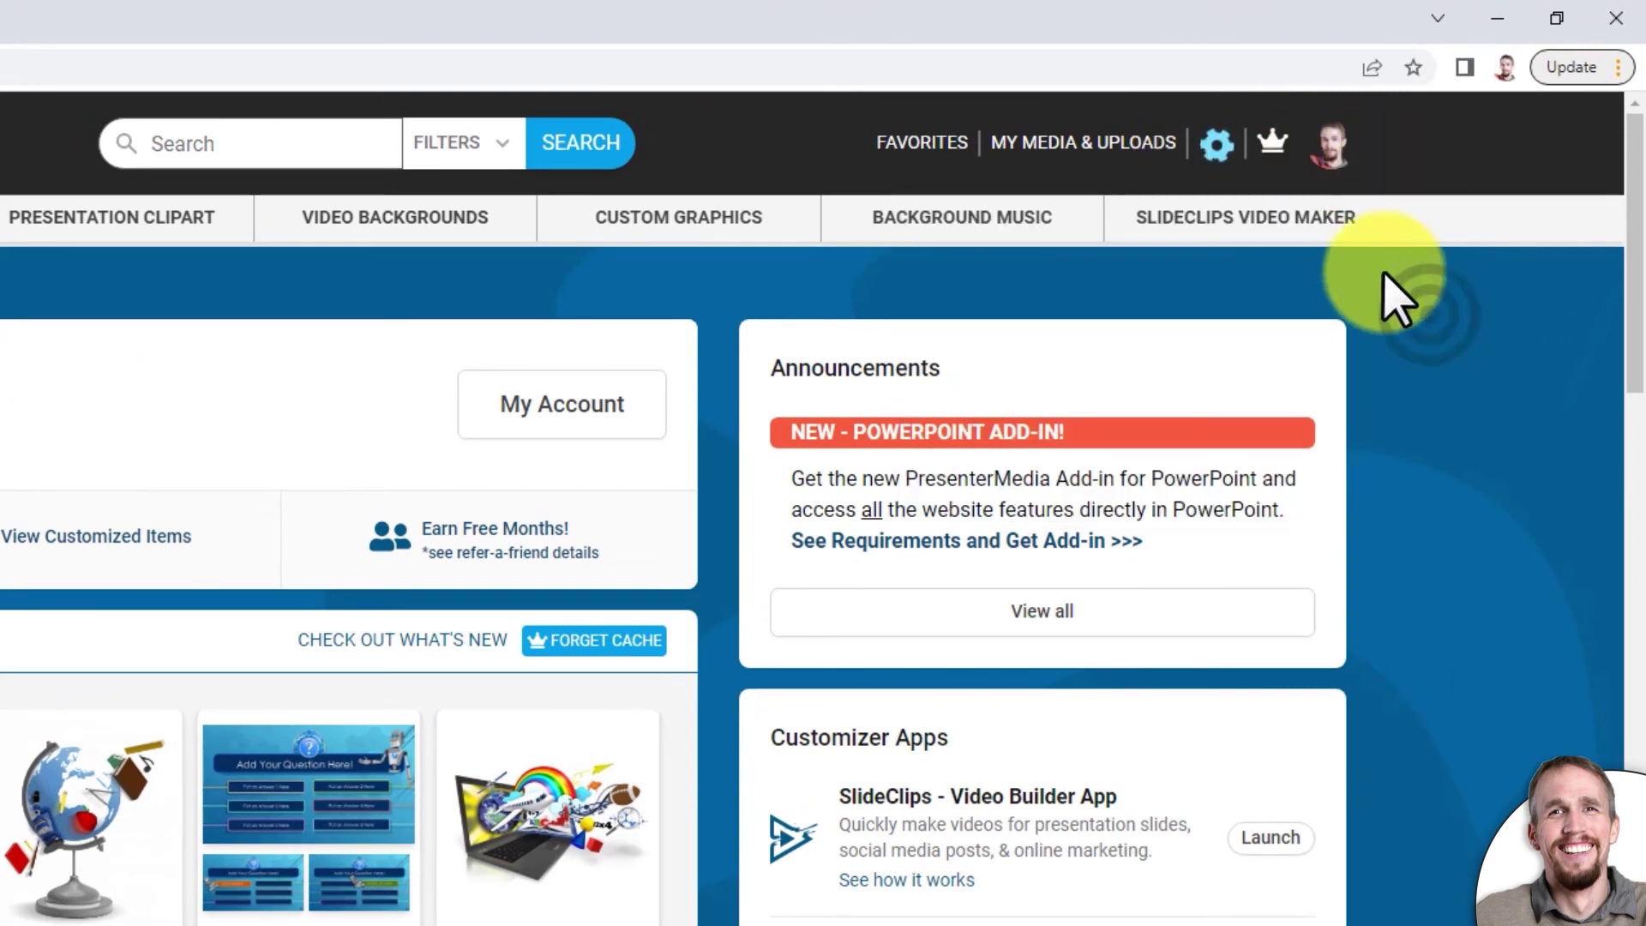
pyautogui.click(1070, 144)
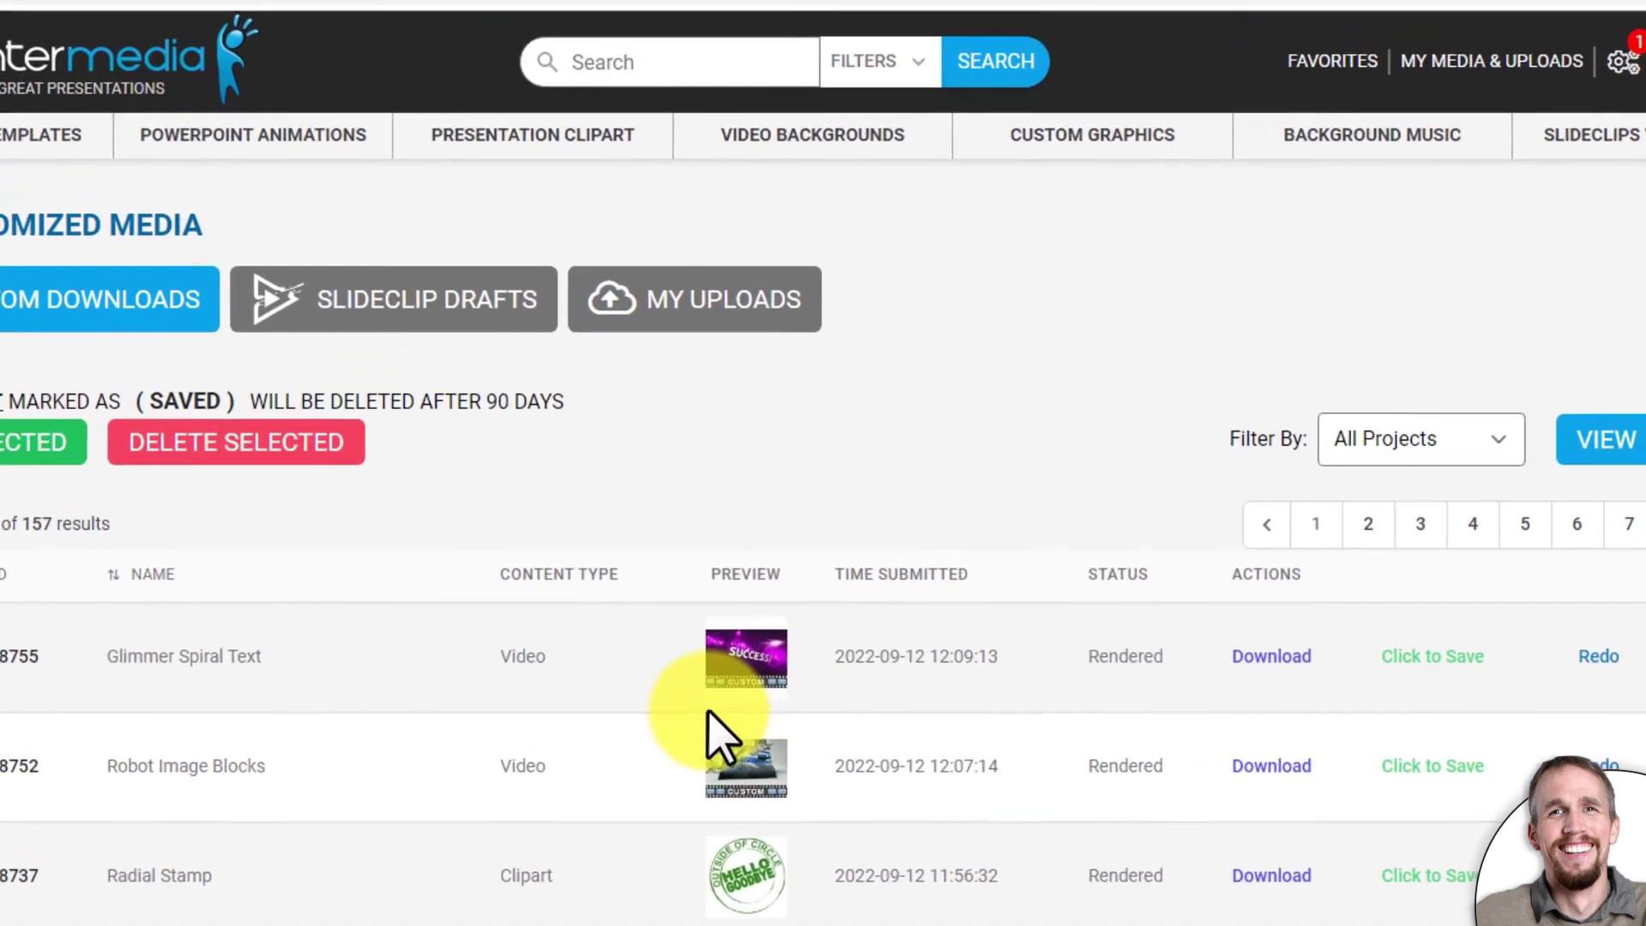
pyautogui.moveTo(778, 577)
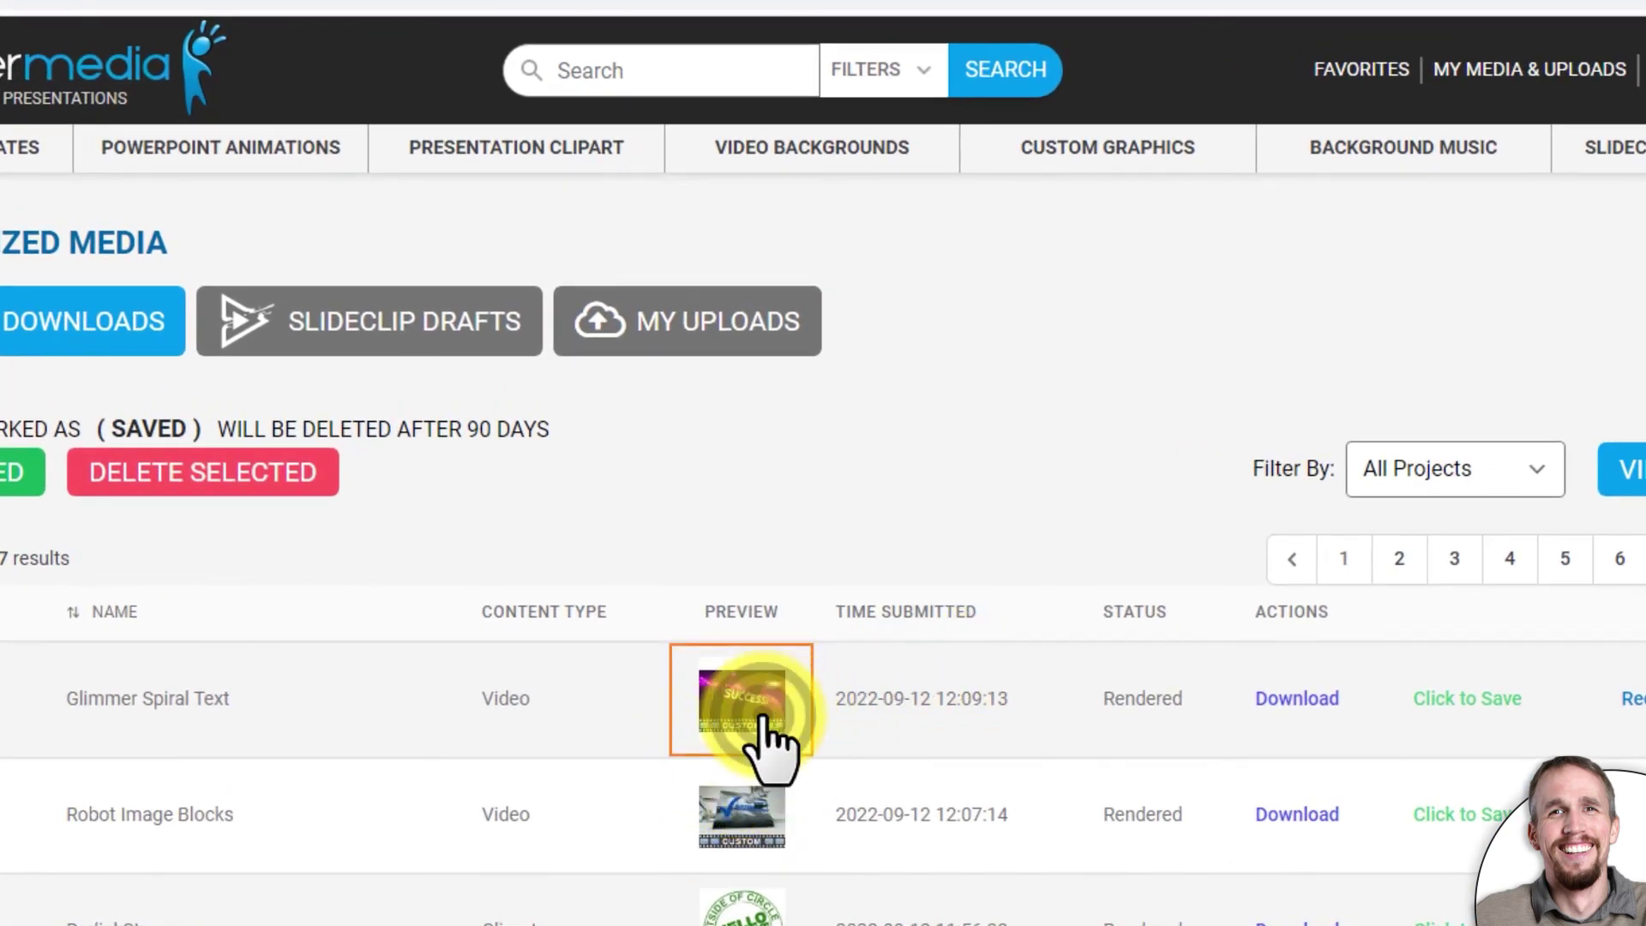
pyautogui.click(763, 720)
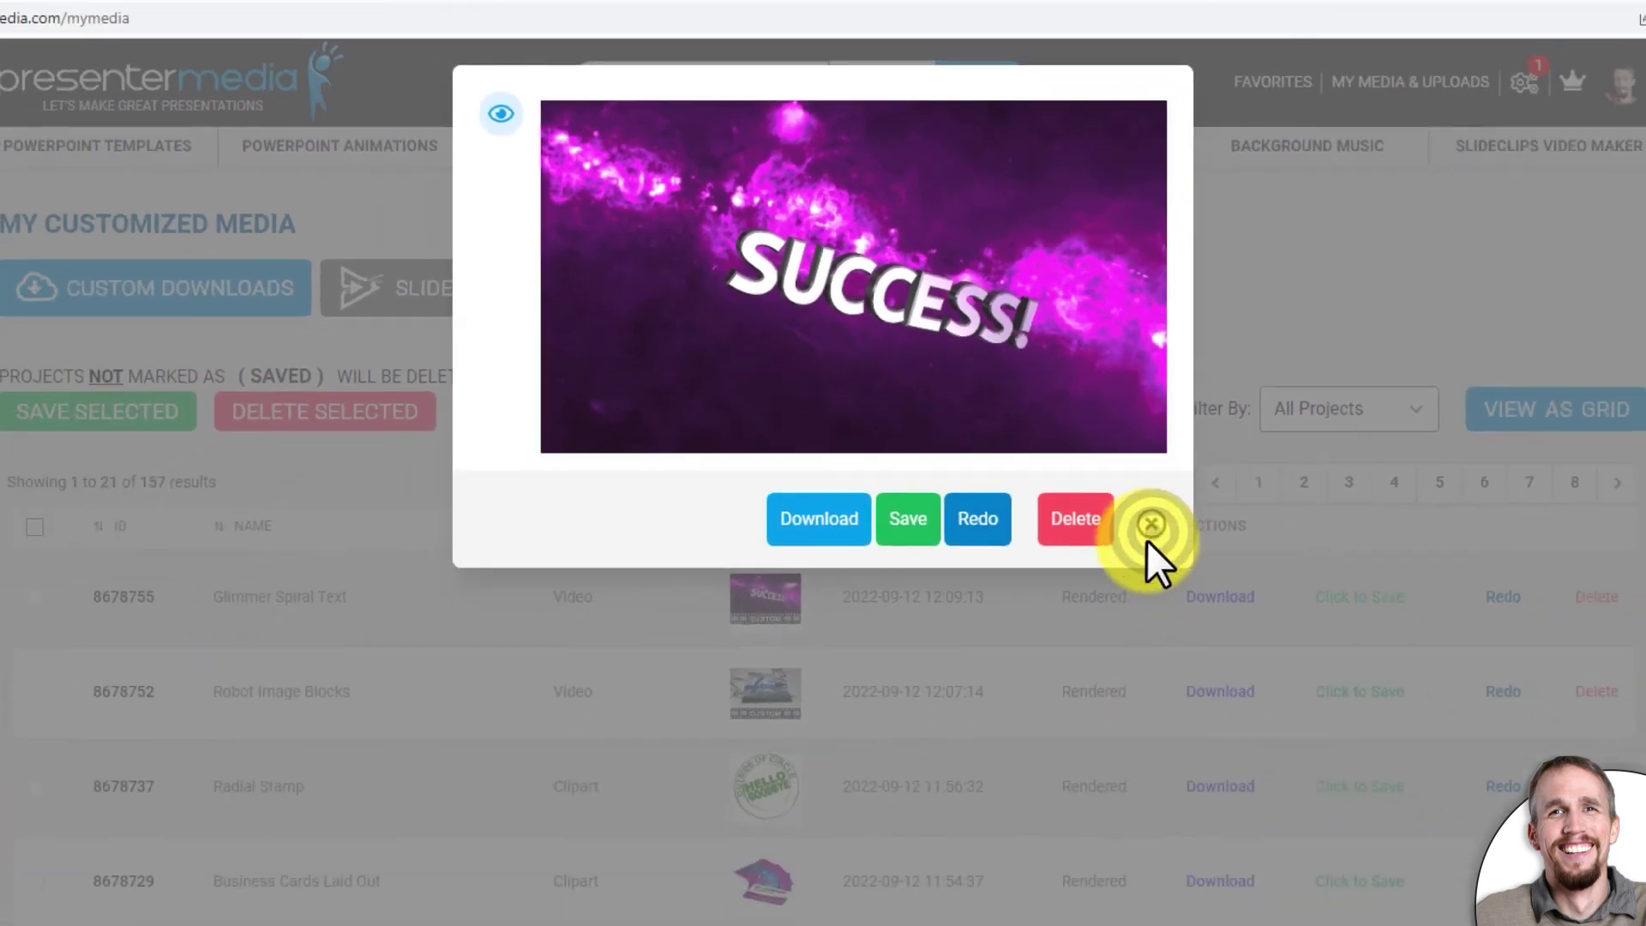
pyautogui.click(1224, 609)
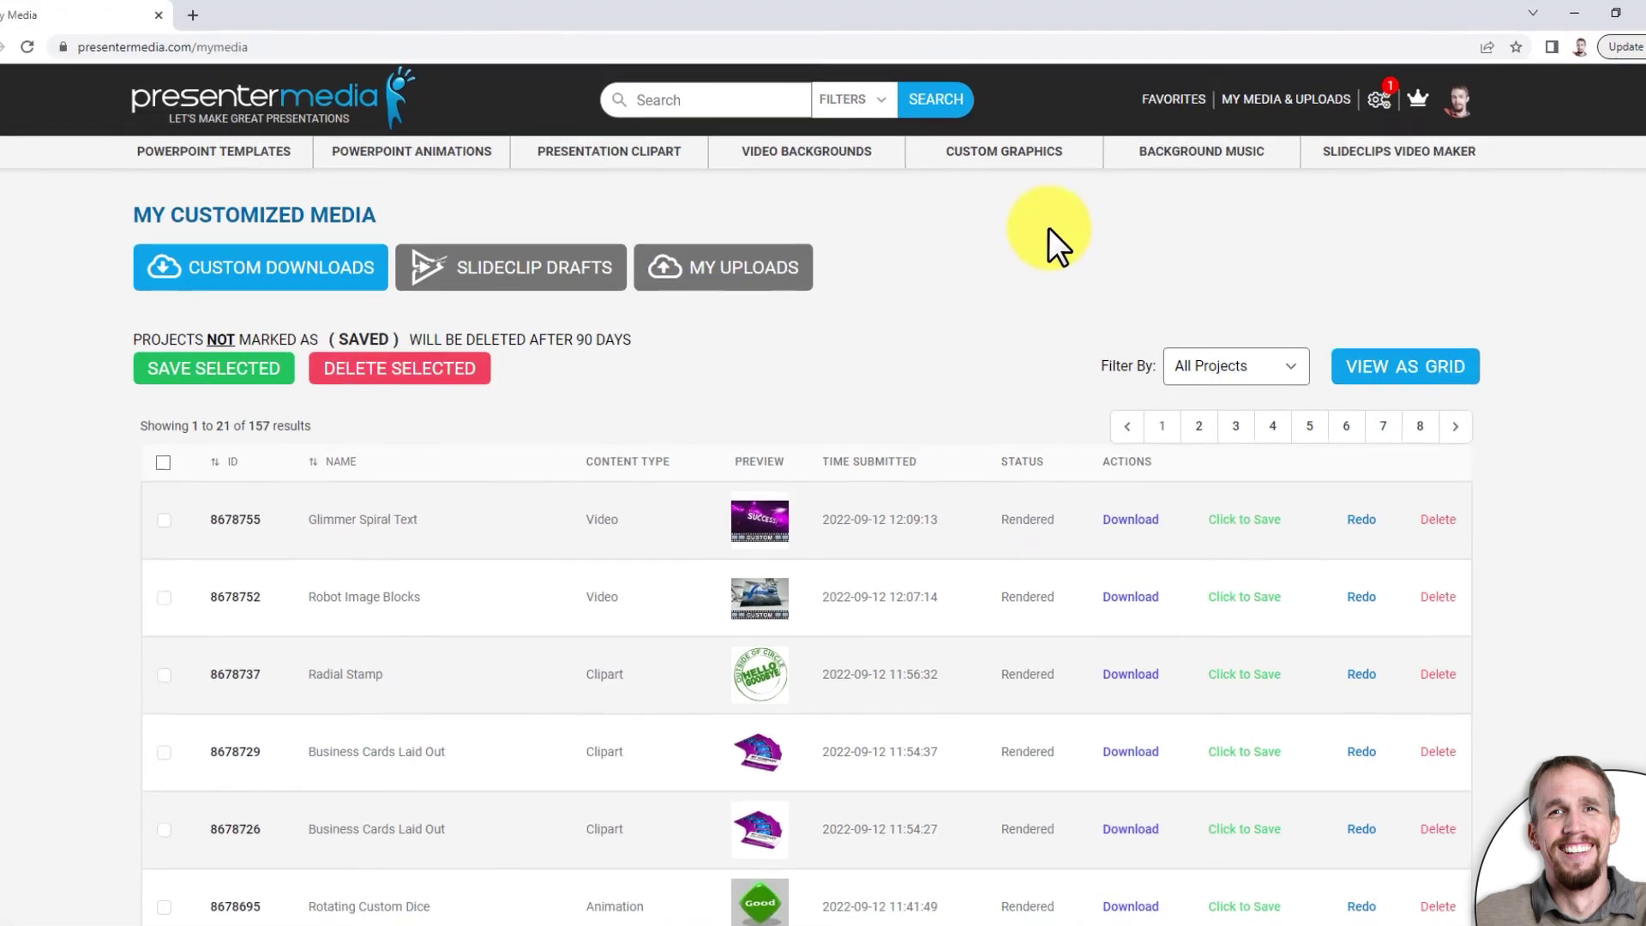
# Step: Open Custom Animations from the Custom Graphics menu and select the 'Customizable Animations' page title
pyautogui.moveTo(974, 138)
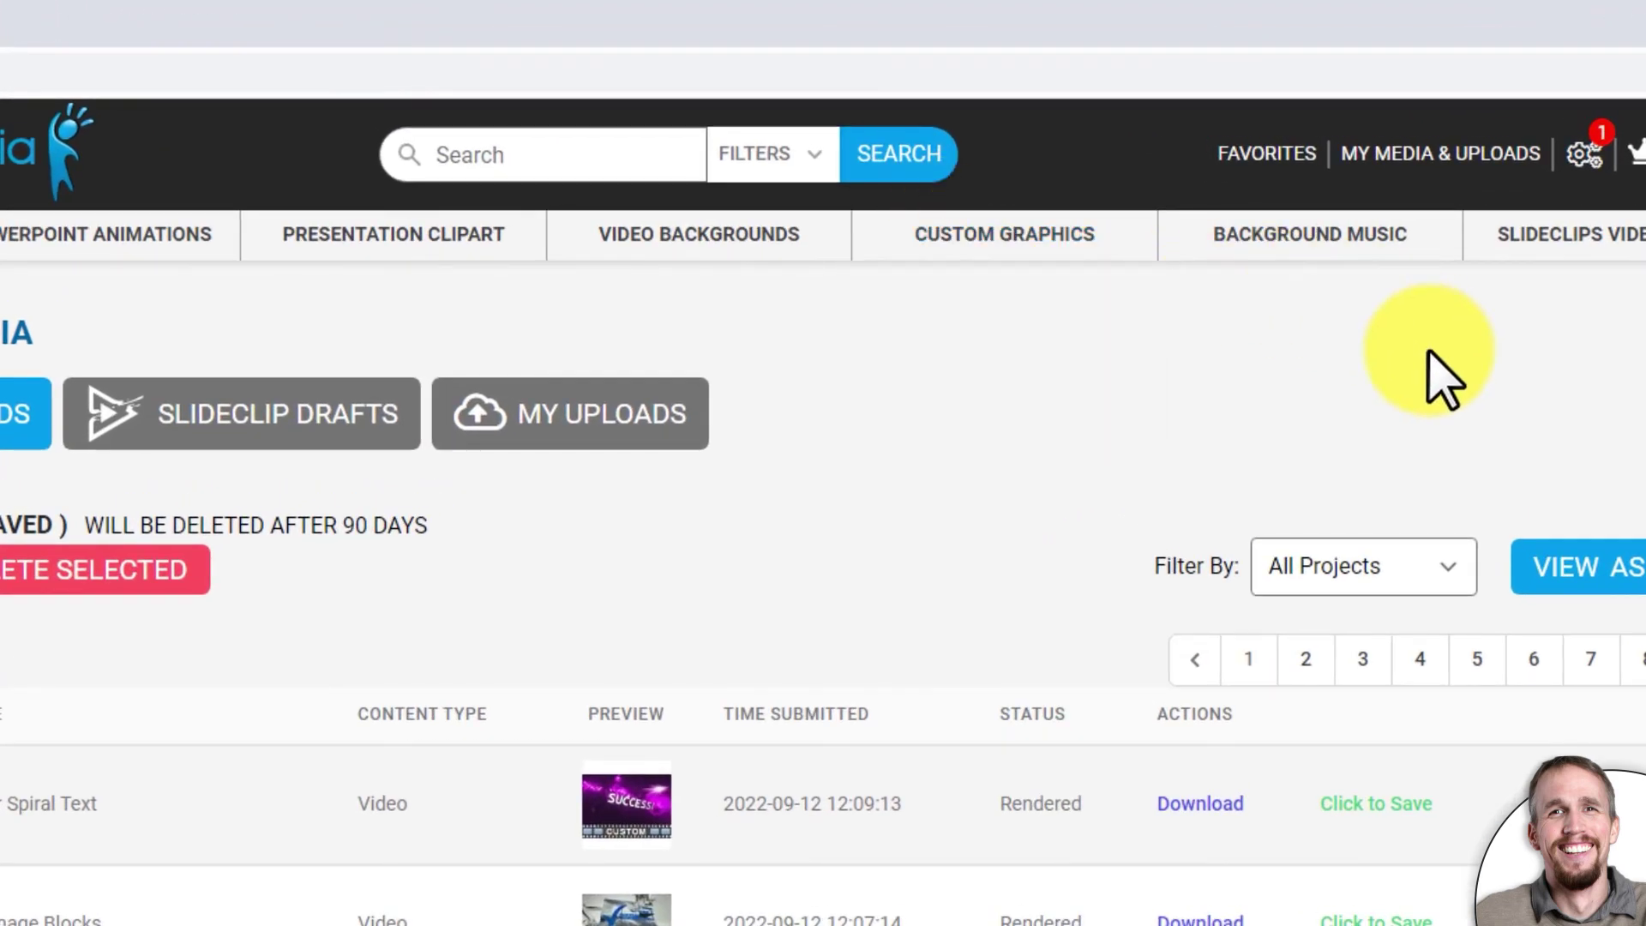
pyautogui.moveTo(1033, 248)
pyautogui.click(1001, 293)
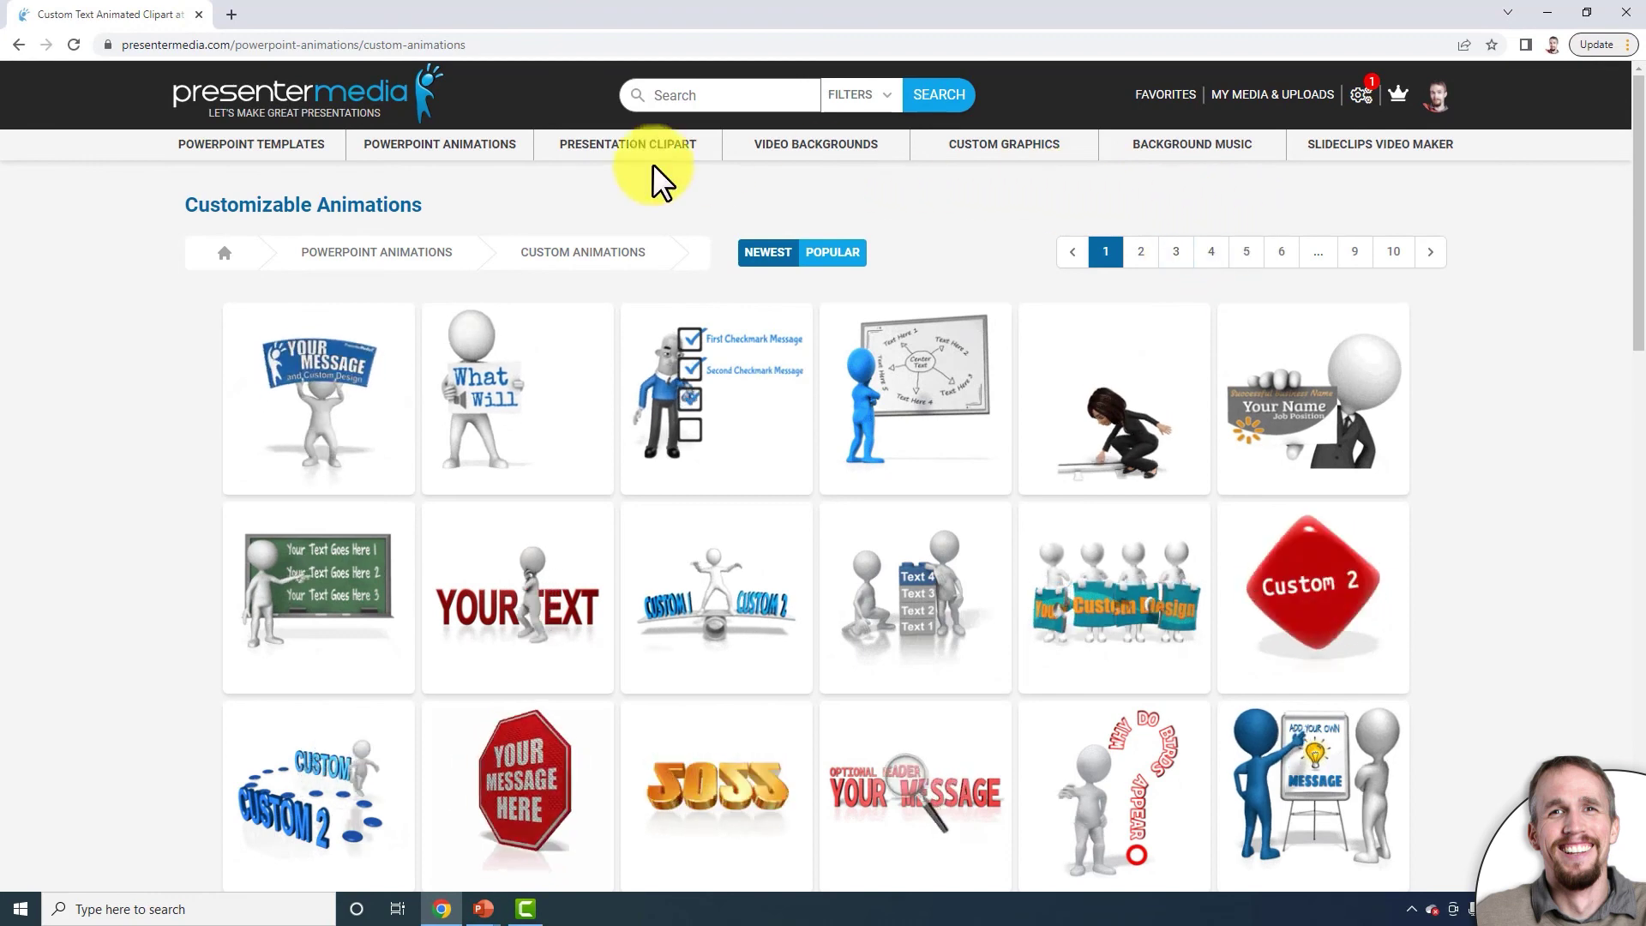
pyautogui.doubleClick(187, 204)
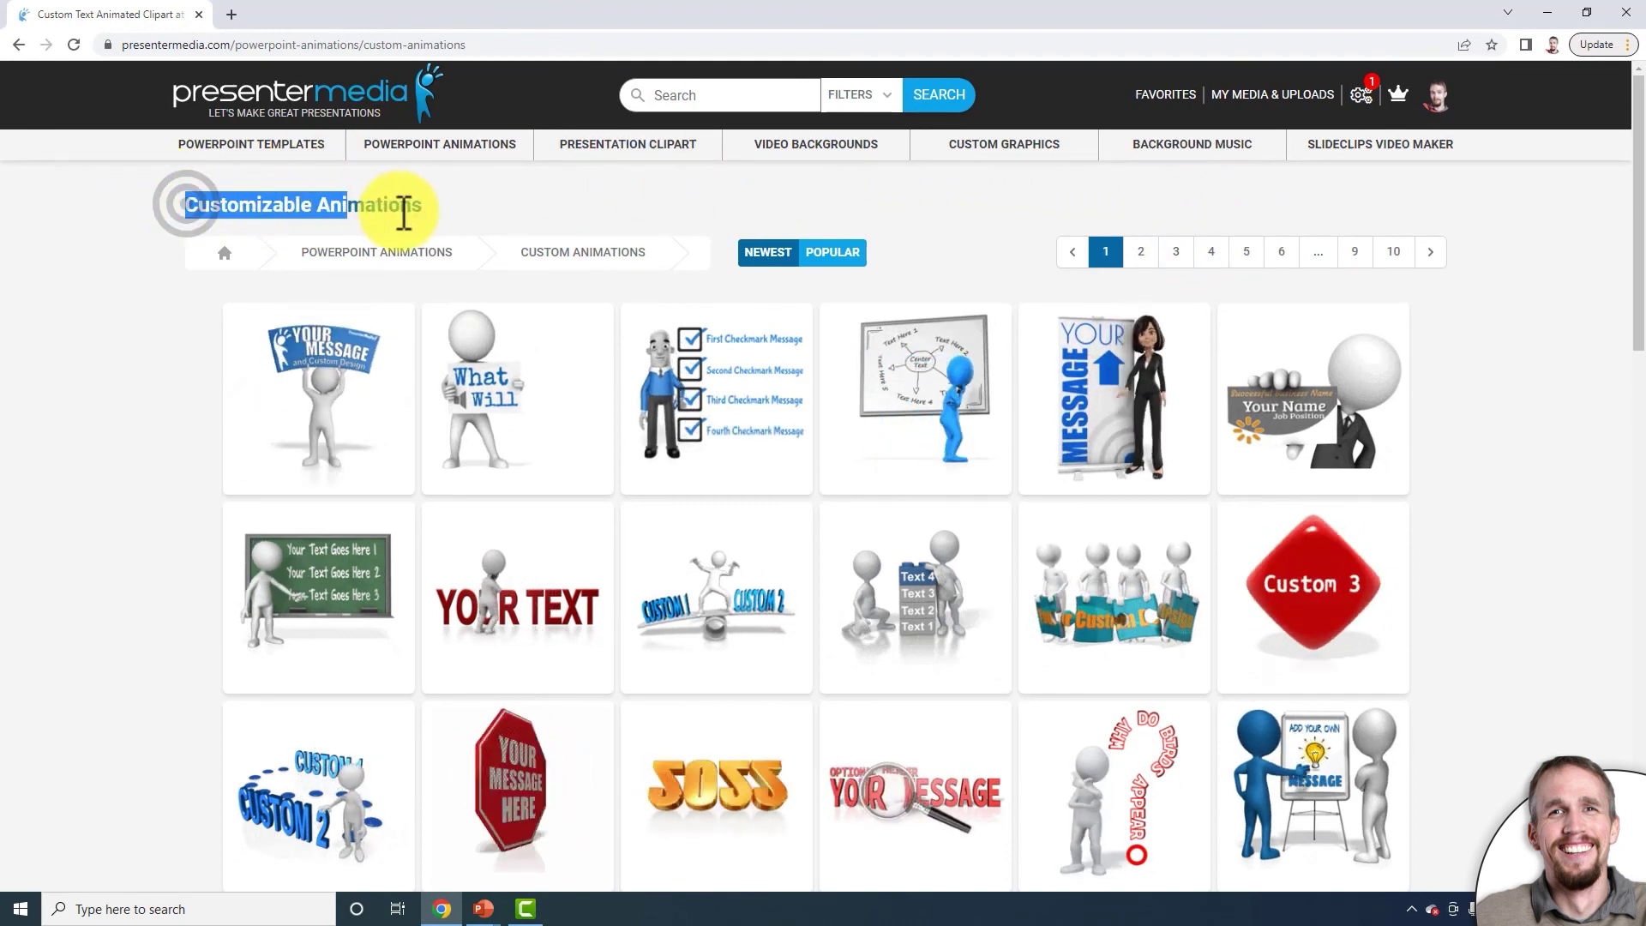
pyautogui.moveTo(372, 212); pyautogui.dragTo(452, 226)
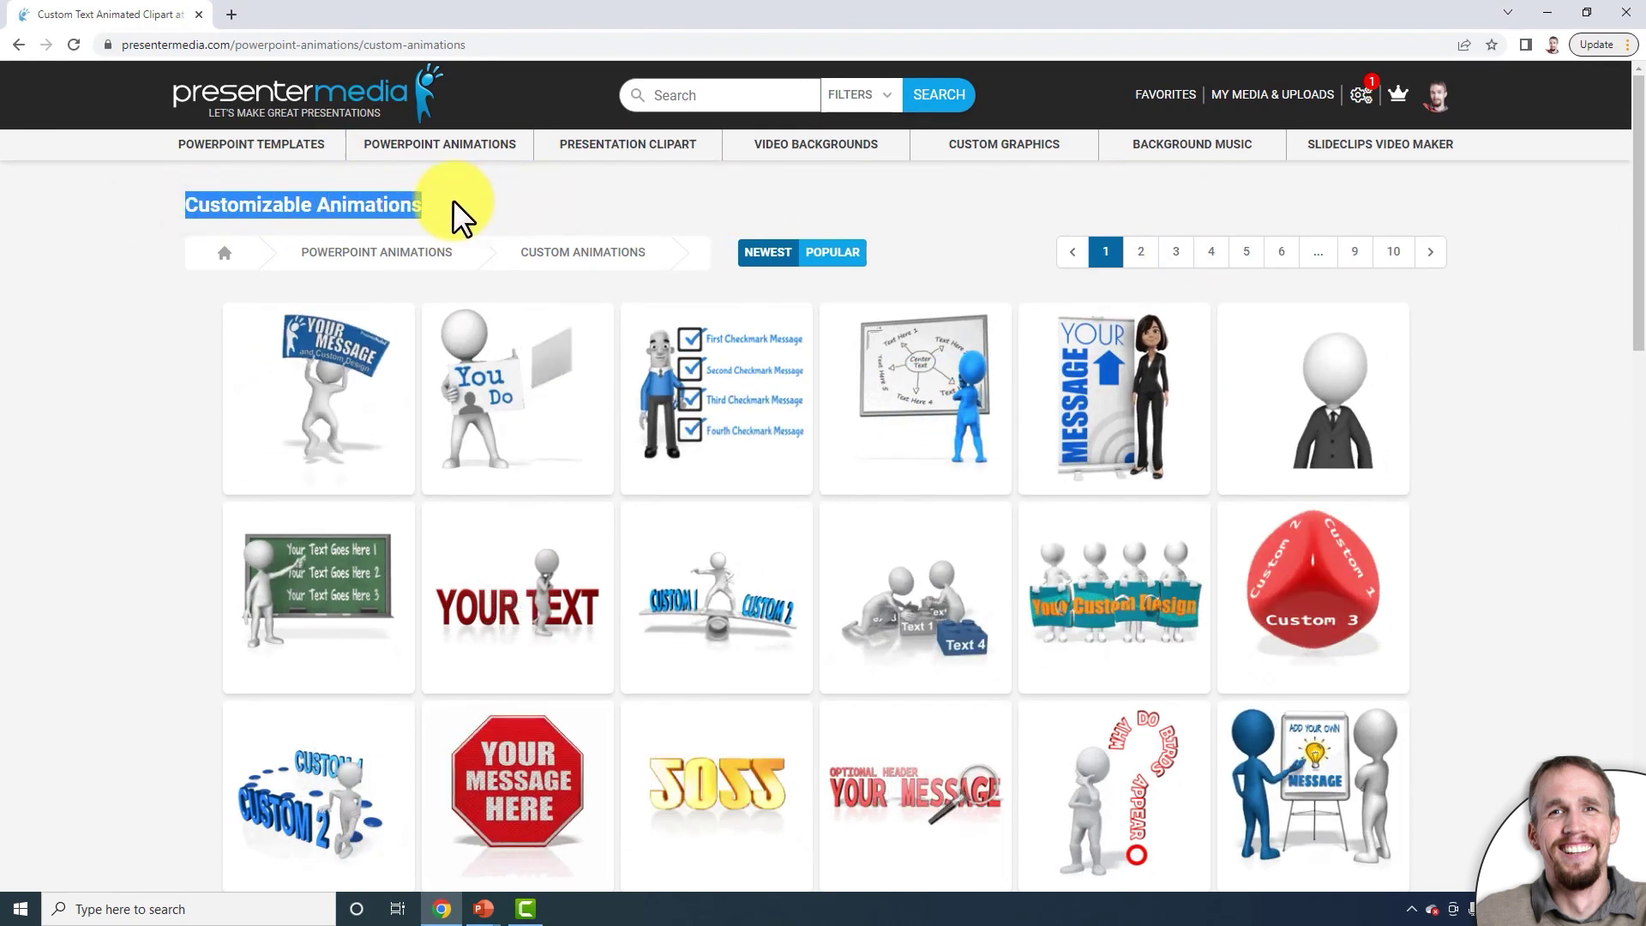